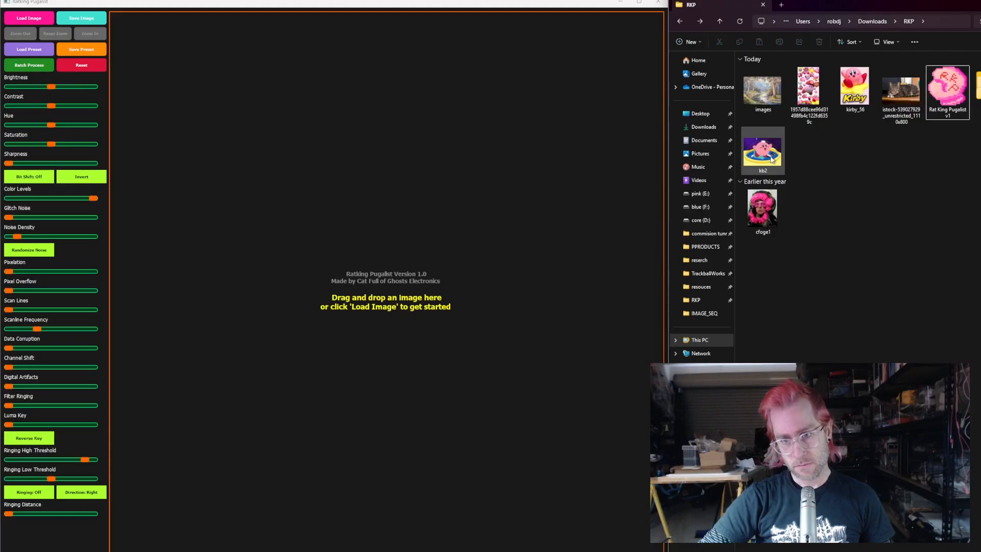
Step: Load the kb2 image from the RKP folder into Ratking Pugalist
{"action": "left_click_drag", "start_coordinate": [762, 152], "coordinate": [388, 253]}
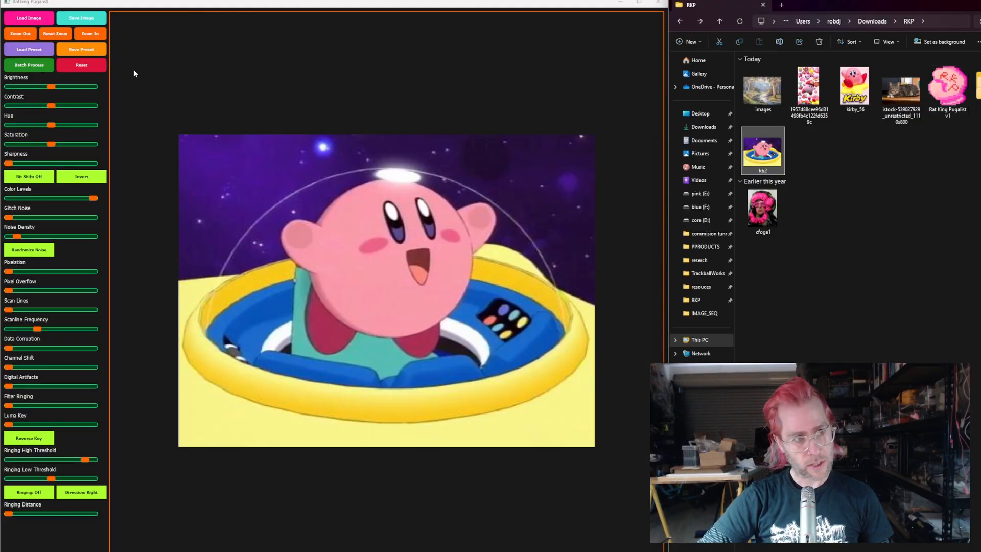
{"action": "left_click", "coordinate": [36, 19]}
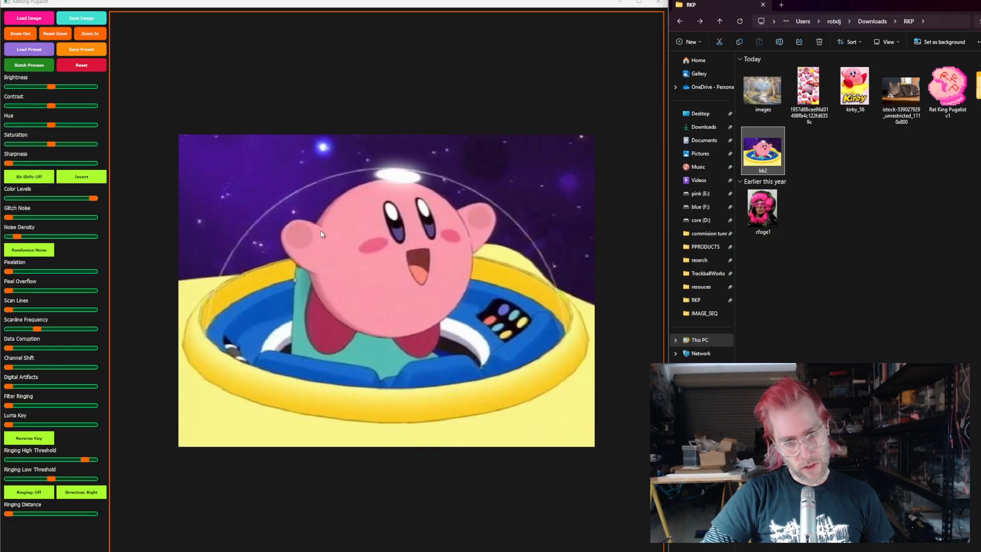
Step: Try the basic image adjustments: raise the contrast, slightly lower the brightness and hue, vary the saturation and set the sharpness to maximum
{"action": "left_click_drag", "start_coordinate": [51, 88], "coordinate": [93, 106]}
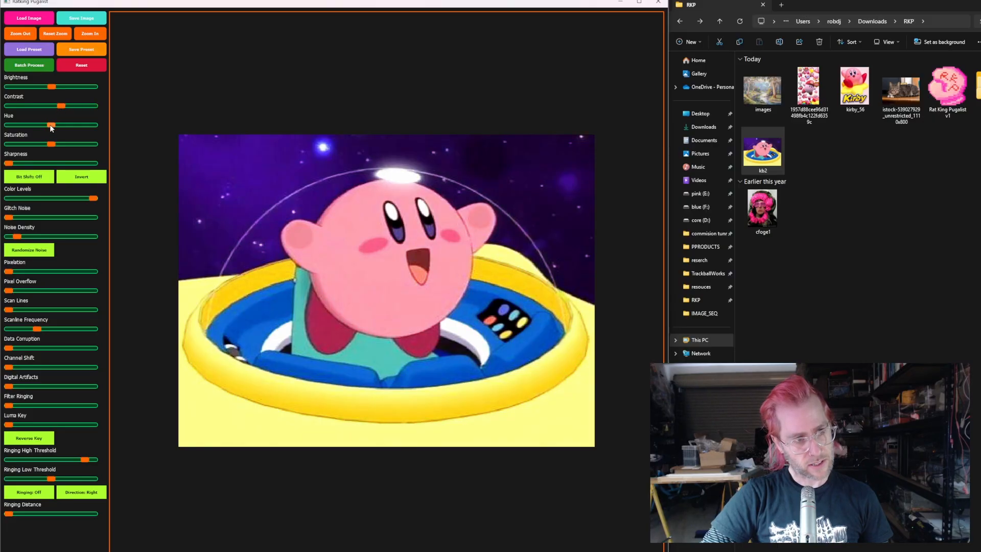
{"action": "left_click_drag", "start_coordinate": [51, 124], "coordinate": [71, 145]}
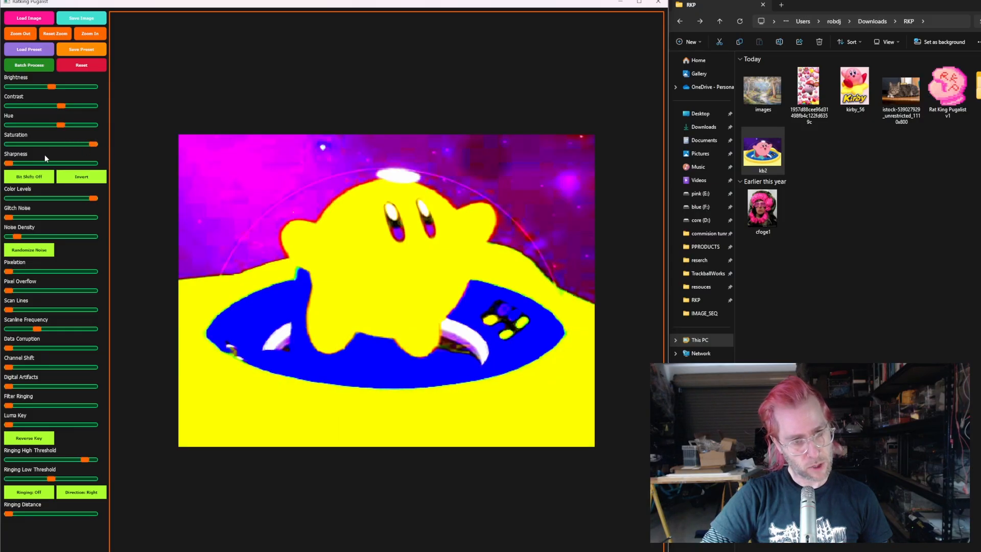
{"action": "left_click_drag", "start_coordinate": [8, 164], "coordinate": [94, 164]}
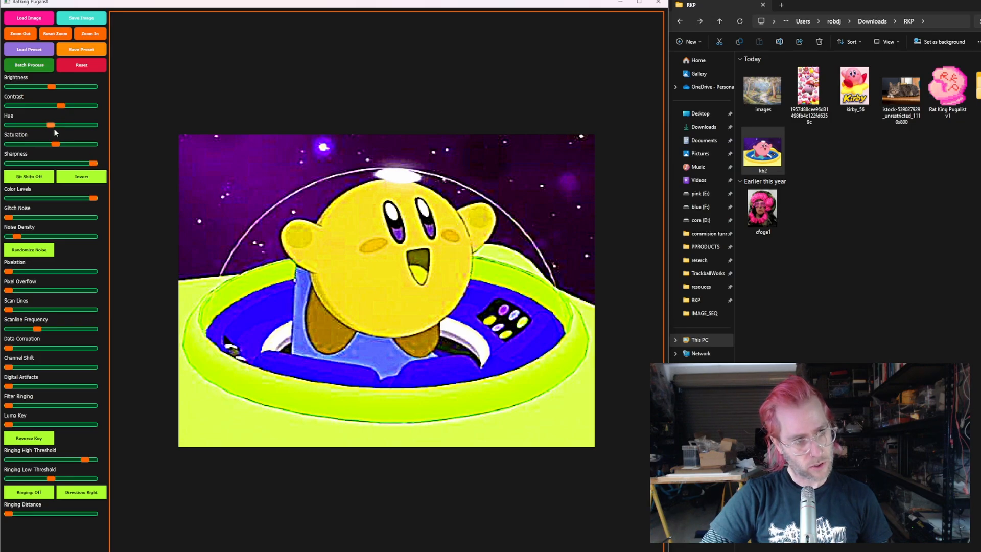
{"action": "left_click_drag", "start_coordinate": [45, 131], "coordinate": [75, 105]}
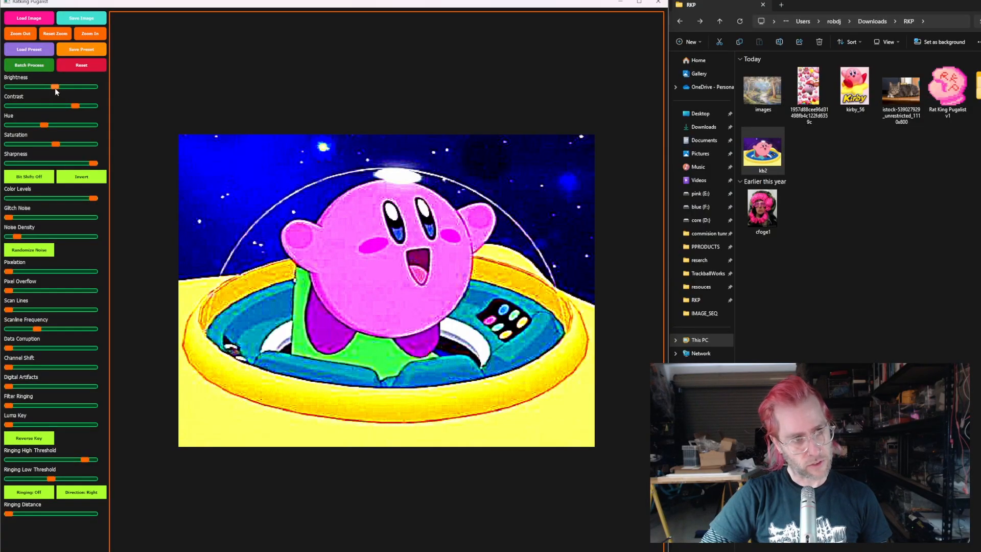
{"action": "left_click_drag", "start_coordinate": [39, 87], "coordinate": [48, 87]}
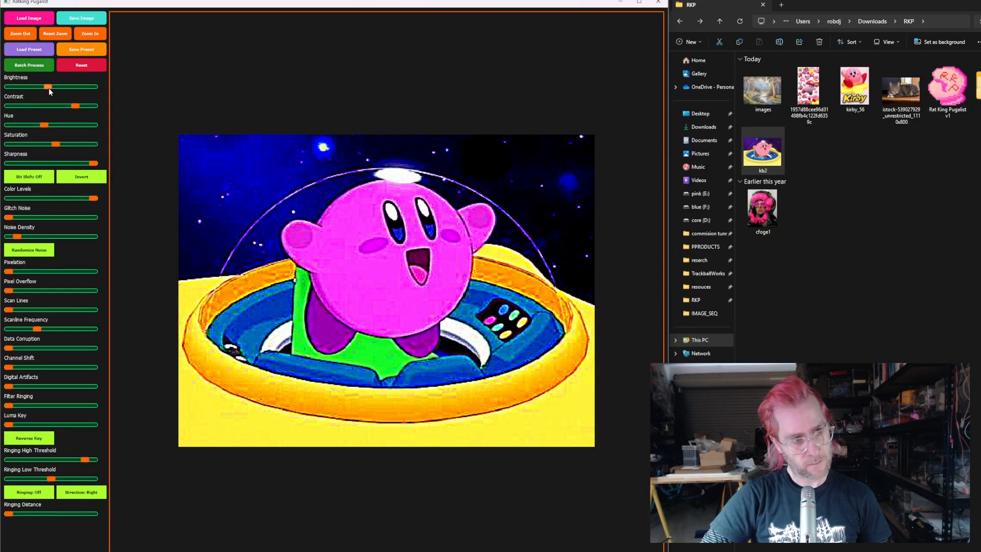
{"action": "left_click_drag", "start_coordinate": [60, 143], "coordinate": [65, 143]}
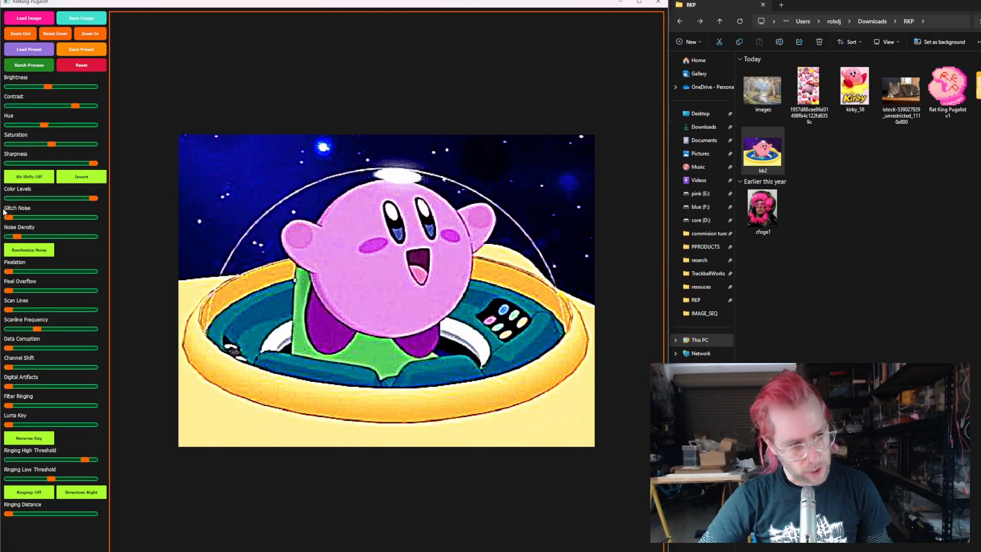
Step: Try inverting the colours and several left and right bit shifts on the adjusted image, and reset all settings
{"action": "left_click", "coordinate": [73, 179]}
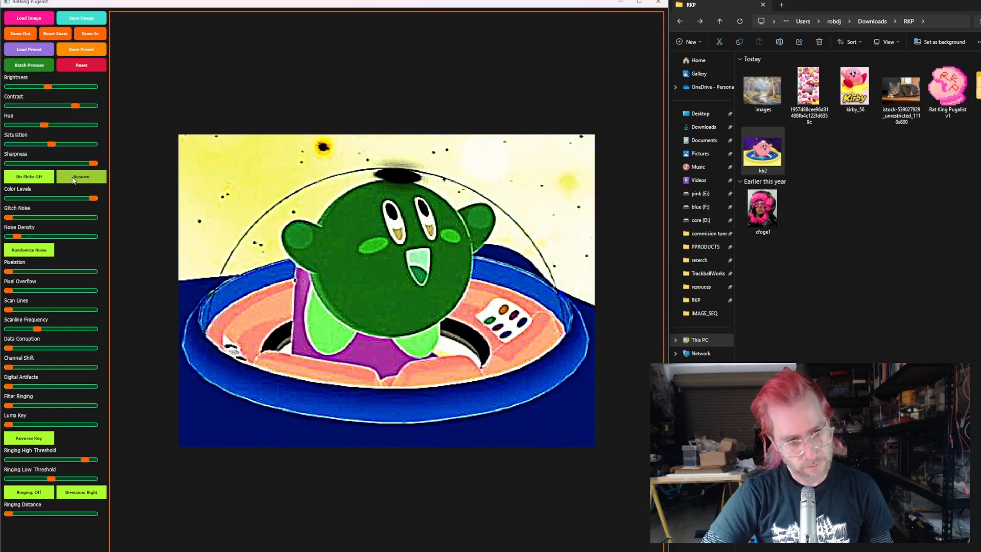
{"action": "left_click", "coordinate": [73, 179]}
{"action": "left_click", "coordinate": [28, 177]}
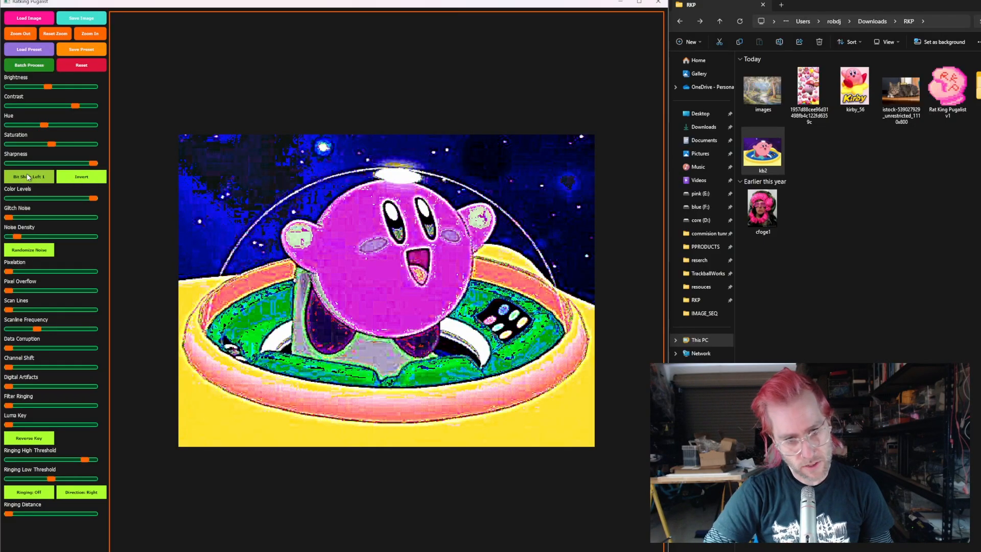
{"action": "left_click", "coordinate": [31, 178]}
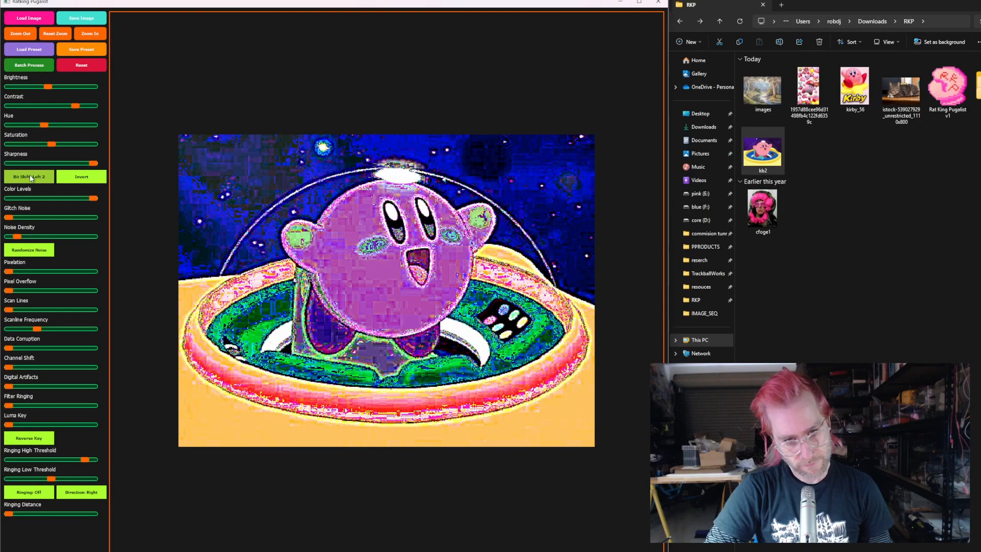
{"action": "left_click", "coordinate": [31, 178]}
{"action": "left_click", "coordinate": [31, 178]}
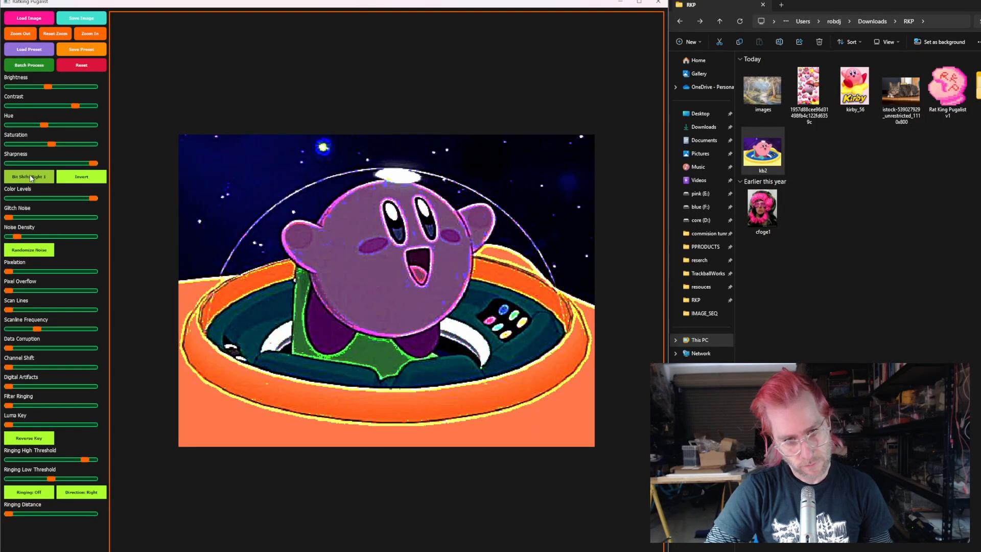
{"action": "left_click", "coordinate": [83, 66]}
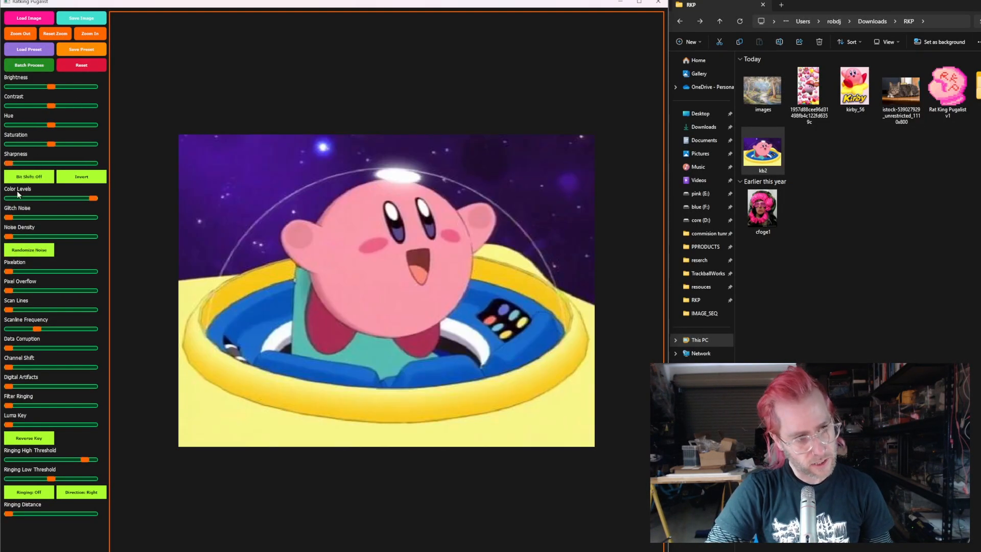
Step: Cycle the bit shift through every left and right level from 1 to 4 on the unadjusted image and back to off
{"action": "left_click", "coordinate": [37, 177]}
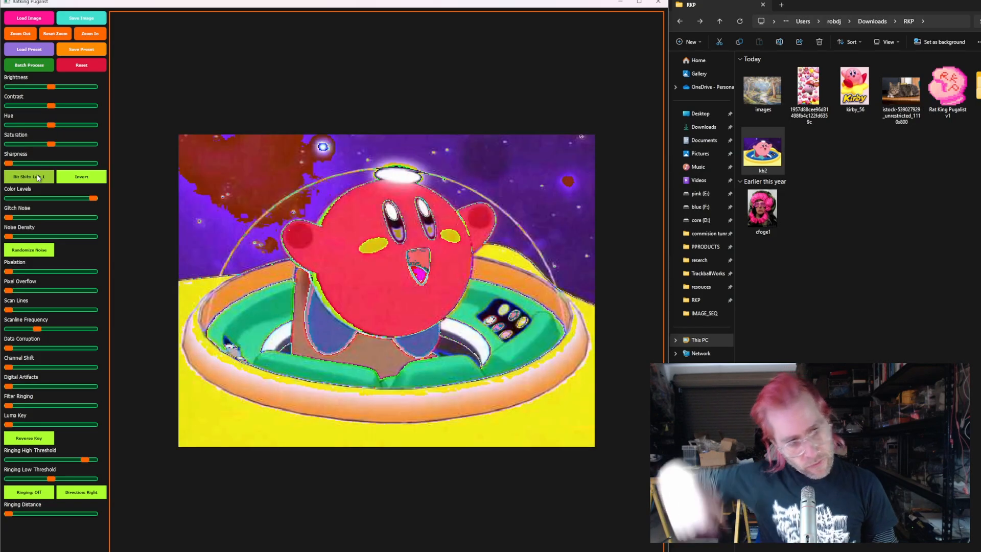
{"action": "left_click", "coordinate": [37, 177]}
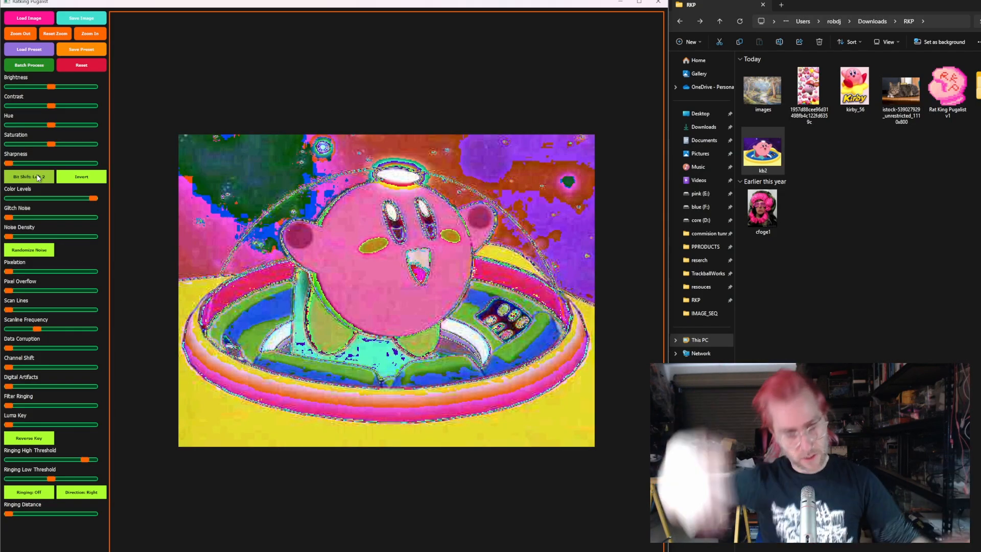
{"action": "left_click", "coordinate": [38, 178]}
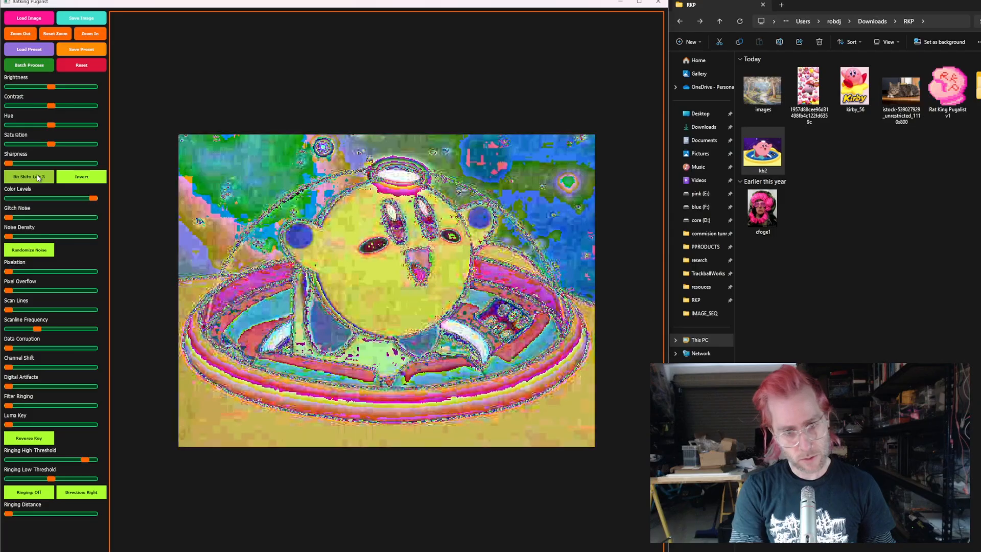
{"action": "left_click", "coordinate": [37, 177]}
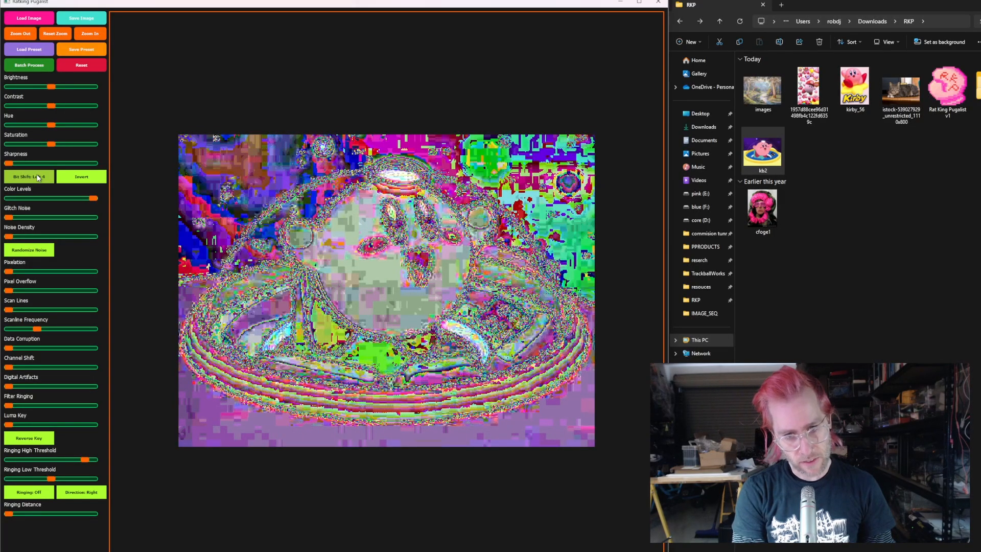
{"action": "left_click", "coordinate": [38, 177]}
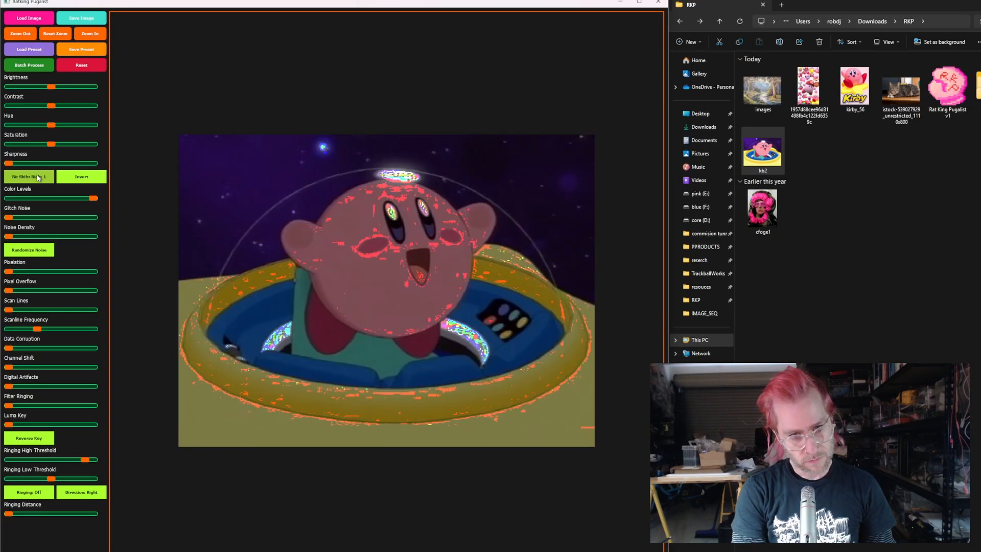
{"action": "left_click", "coordinate": [37, 177]}
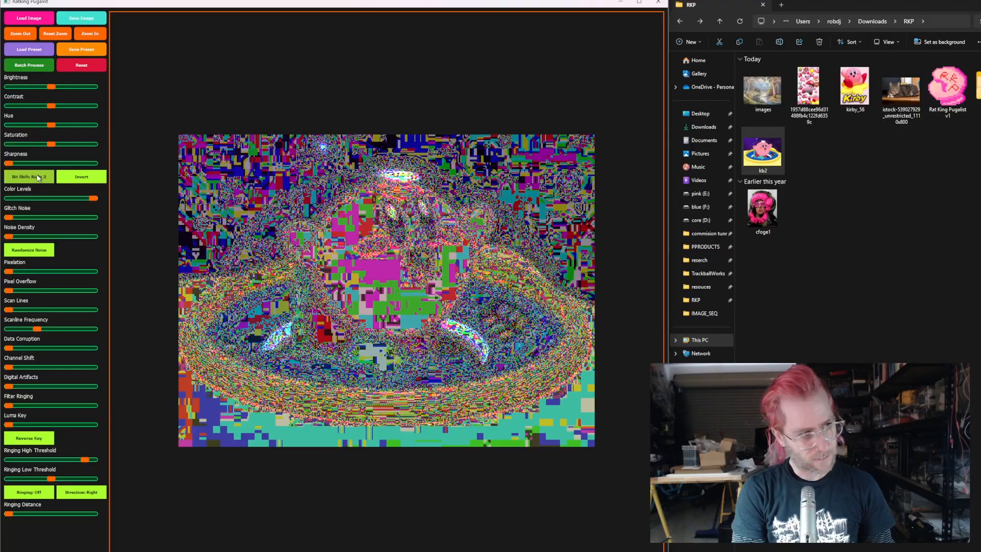
{"action": "left_click", "coordinate": [37, 177]}
{"action": "left_click", "coordinate": [38, 177]}
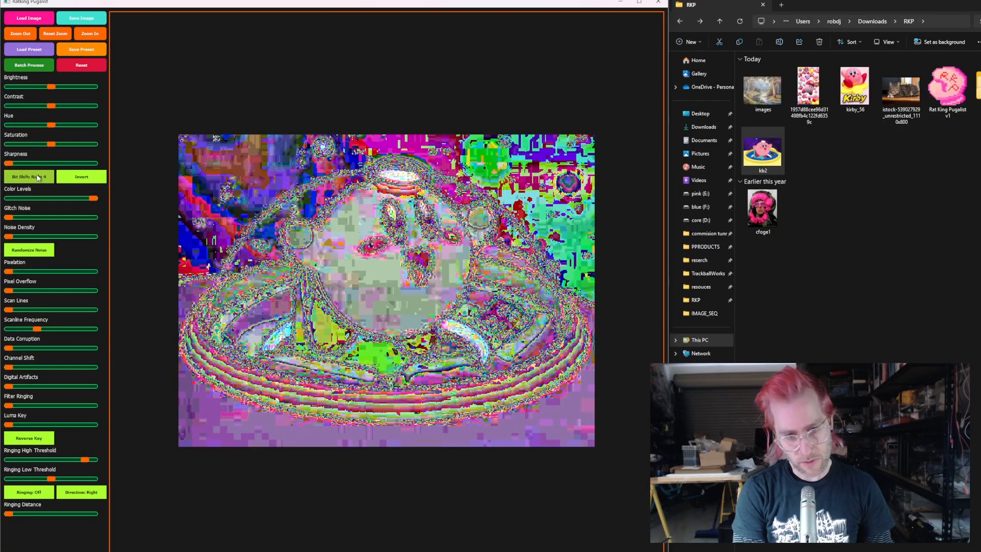
{"action": "left_click", "coordinate": [38, 177]}
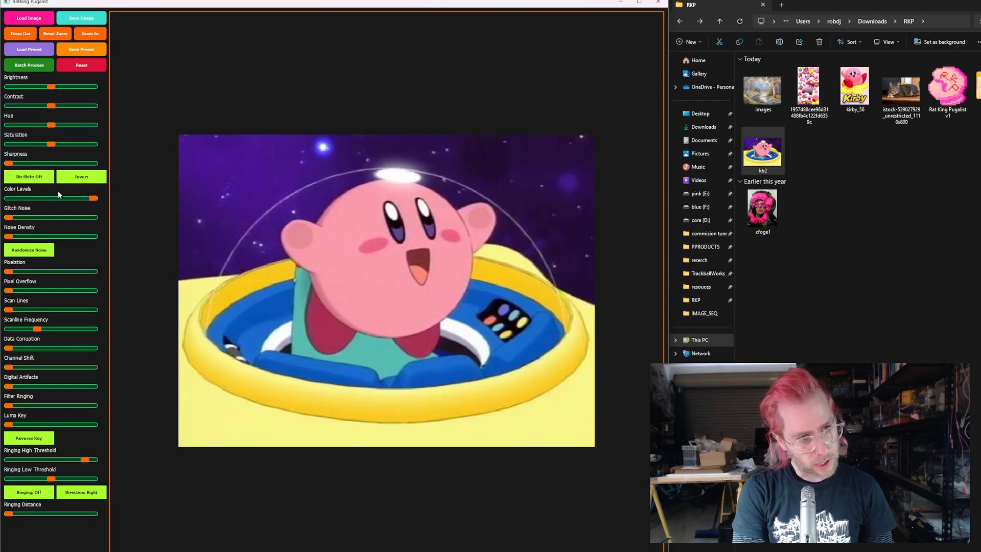
Step: Try reduced color levels and combinations of glitch noise and noise density, restoring color levels to maximum and both noise settings to minimum
{"action": "left_click_drag", "start_coordinate": [94, 200], "coordinate": [114, 190]}
{"action": "left_click_drag", "start_coordinate": [16, 218], "coordinate": [85, 218]}
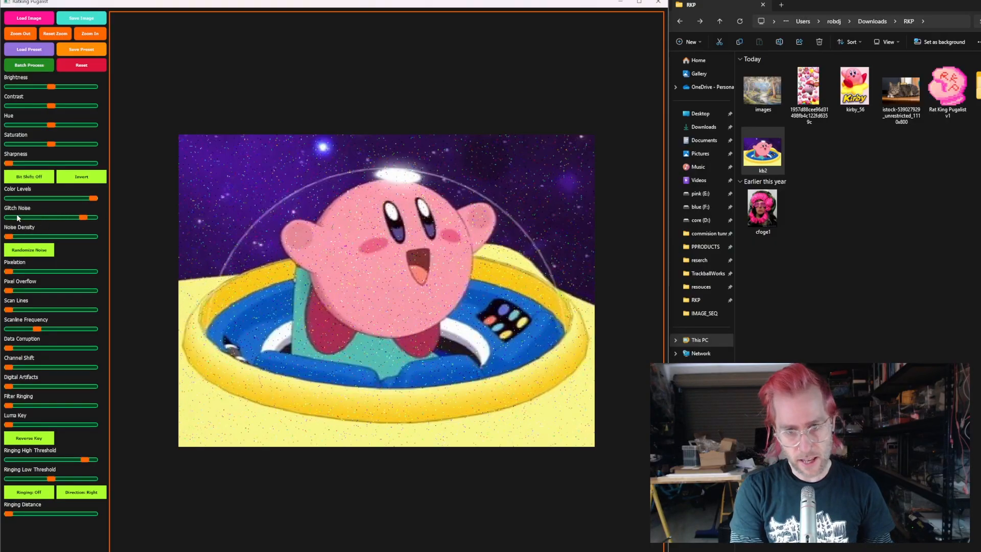
{"action": "left_click_drag", "start_coordinate": [9, 237], "coordinate": [66, 236]}
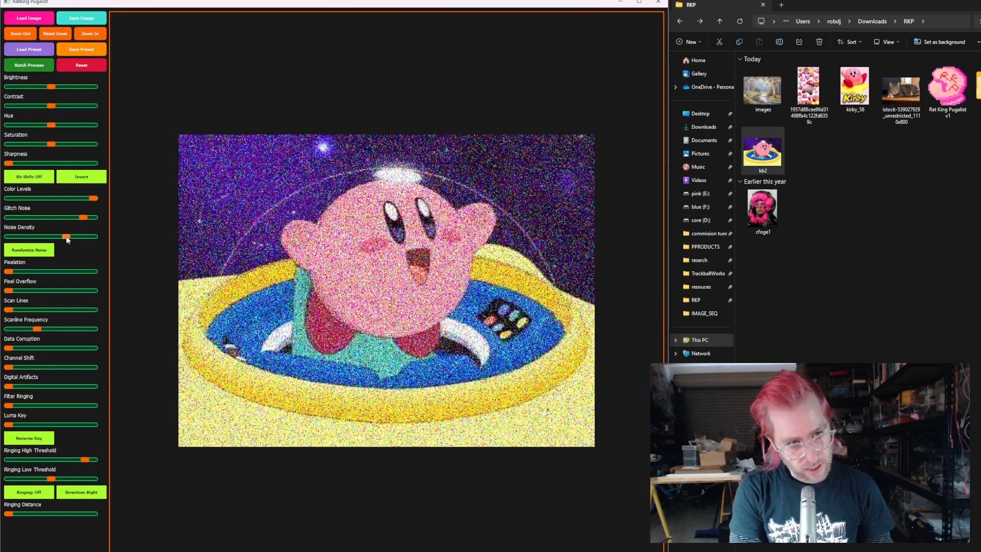
{"action": "left_click_drag", "start_coordinate": [68, 239], "coordinate": [13, 227]}
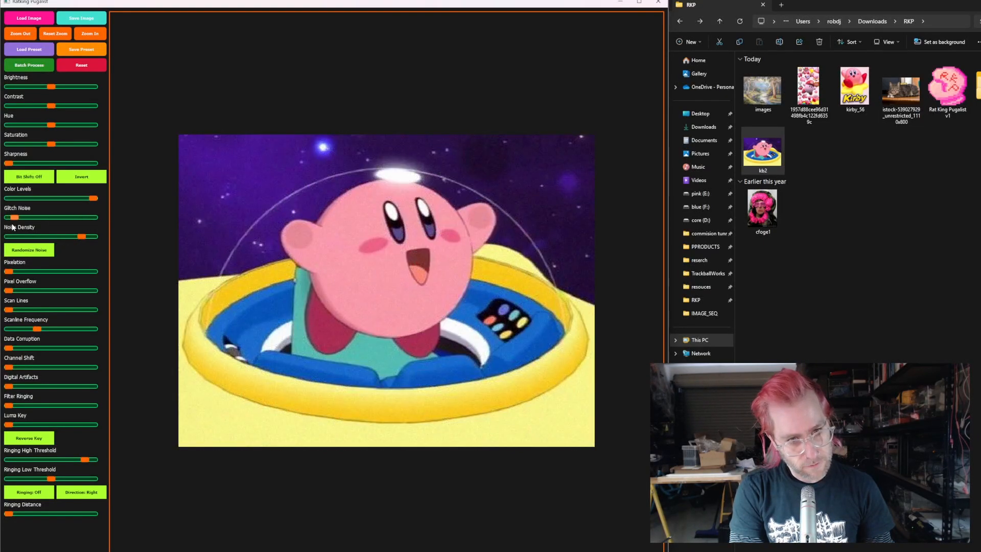
{"action": "left_click_drag", "start_coordinate": [81, 236], "coordinate": [7, 219]}
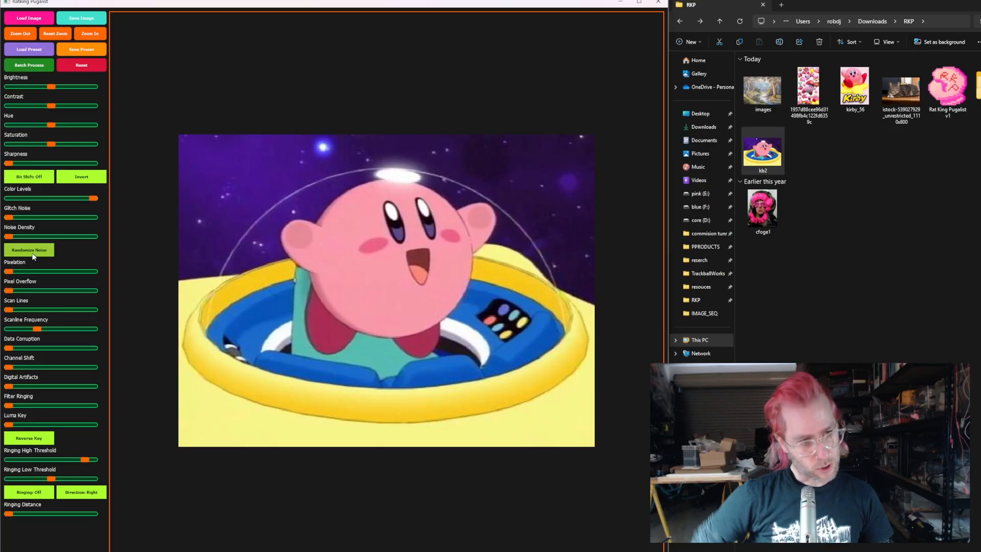
Step: Try the pixelation, pixel overflow and scan lines effects, returning each to minimum, and lower the scanline frequency
{"action": "left_click_drag", "start_coordinate": [10, 271], "coordinate": [10, 293]}
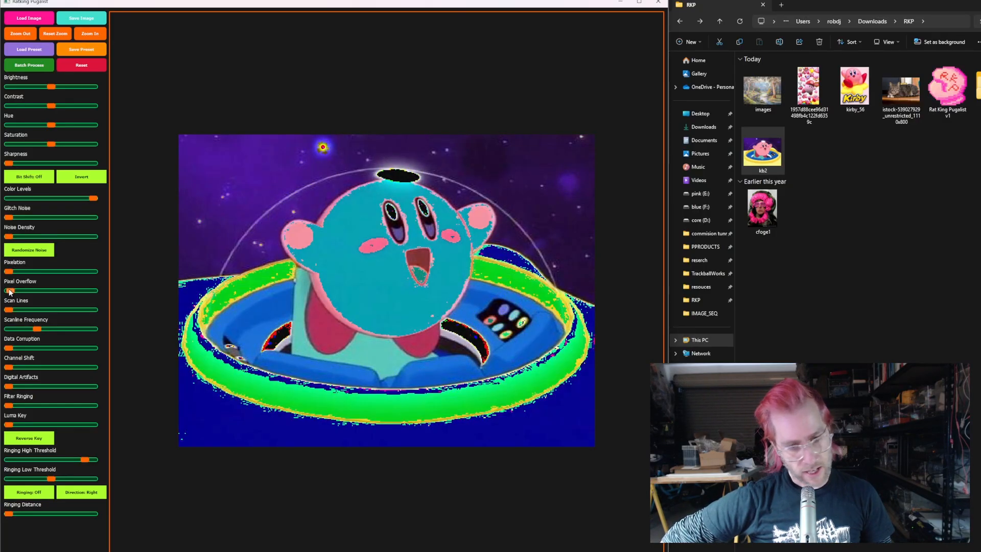
{"action": "left_click_drag", "start_coordinate": [10, 292], "coordinate": [106, 324]}
{"action": "mouse_move", "coordinate": [9, 329]}
{"action": "left_mouse_down"}
{"action": "mouse_move", "coordinate": [23, 330]}
{"action": "mouse_move", "coordinate": [7, 311]}
{"action": "left_mouse_up"}
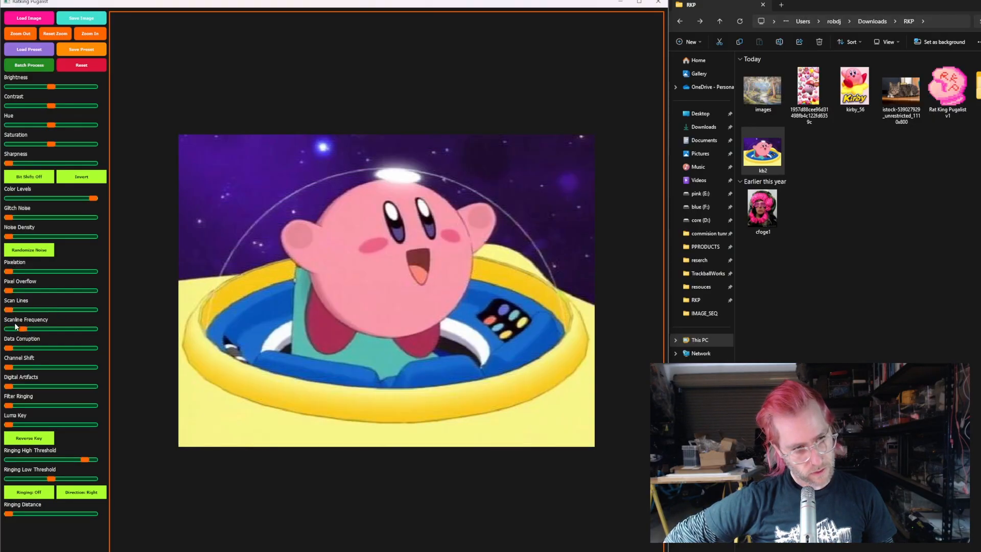
Step: Try strong data corruption with several randomized noise patterns and return data corruption to minimum
{"action": "left_click_drag", "start_coordinate": [18, 350], "coordinate": [85, 340]}
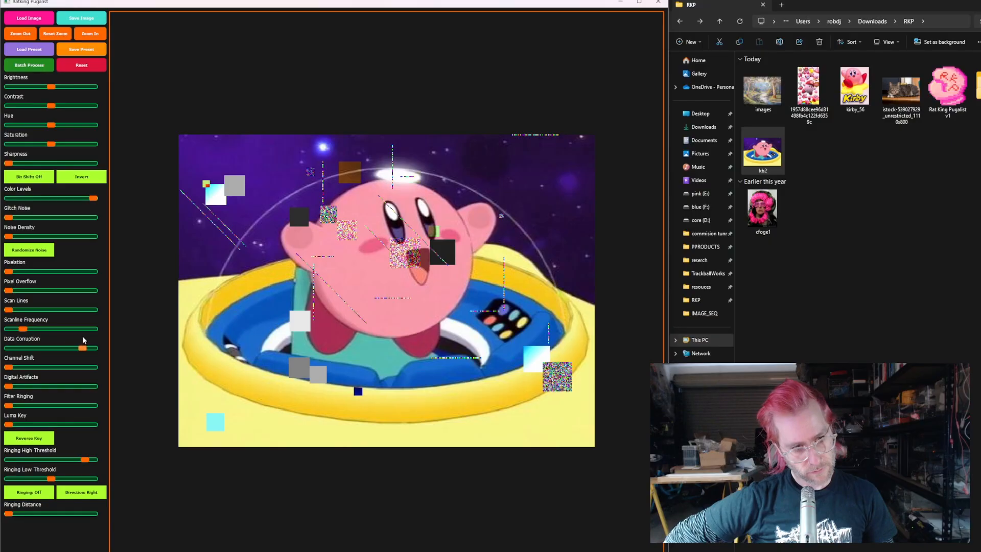
{"action": "left_click", "coordinate": [28, 252]}
{"action": "left_click", "coordinate": [29, 252]}
{"action": "left_click", "coordinate": [28, 251]}
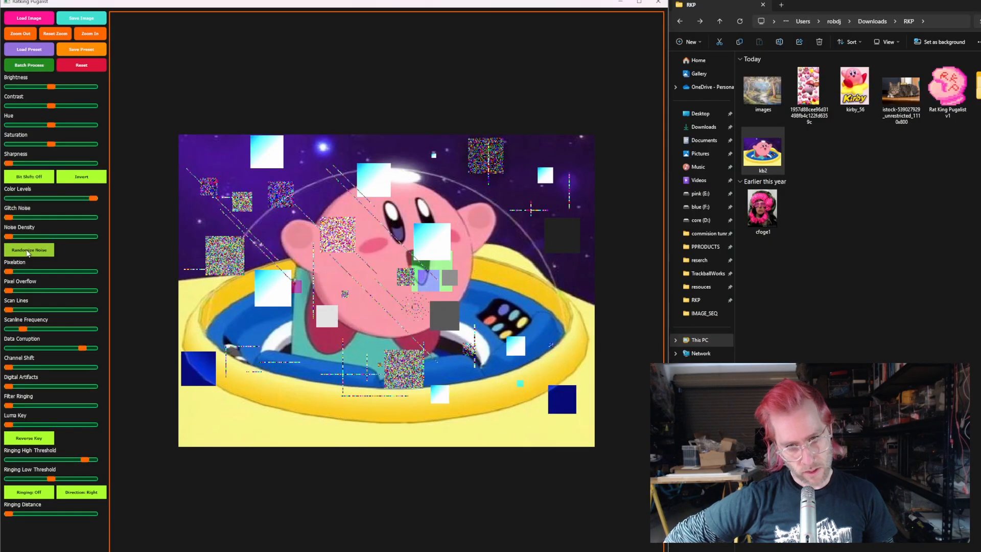
{"action": "left_click_drag", "start_coordinate": [81, 352], "coordinate": [9, 351]}
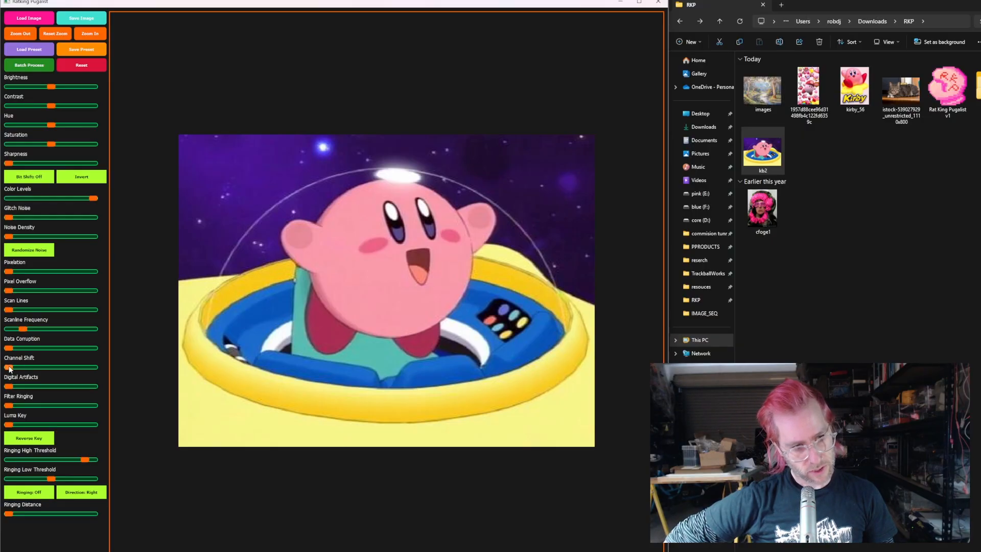
Step: Try the channel shift and filter ringing effects and return both to minimum
{"action": "mouse_move", "coordinate": [7, 367]}
{"action": "left_mouse_down"}
{"action": "mouse_move", "coordinate": [107, 361]}
{"action": "mouse_move", "coordinate": [6, 370]}
{"action": "mouse_move", "coordinate": [12, 386]}
{"action": "mouse_move", "coordinate": [99, 385]}
{"action": "mouse_move", "coordinate": [8, 386]}
{"action": "mouse_move", "coordinate": [24, 410]}
{"action": "mouse_move", "coordinate": [121, 394]}
{"action": "mouse_move", "coordinate": [39, 407]}
{"action": "mouse_move", "coordinate": [59, 406]}
{"action": "left_mouse_up"}
{"action": "left_click_drag", "start_coordinate": [93, 405], "coordinate": [8, 405]}
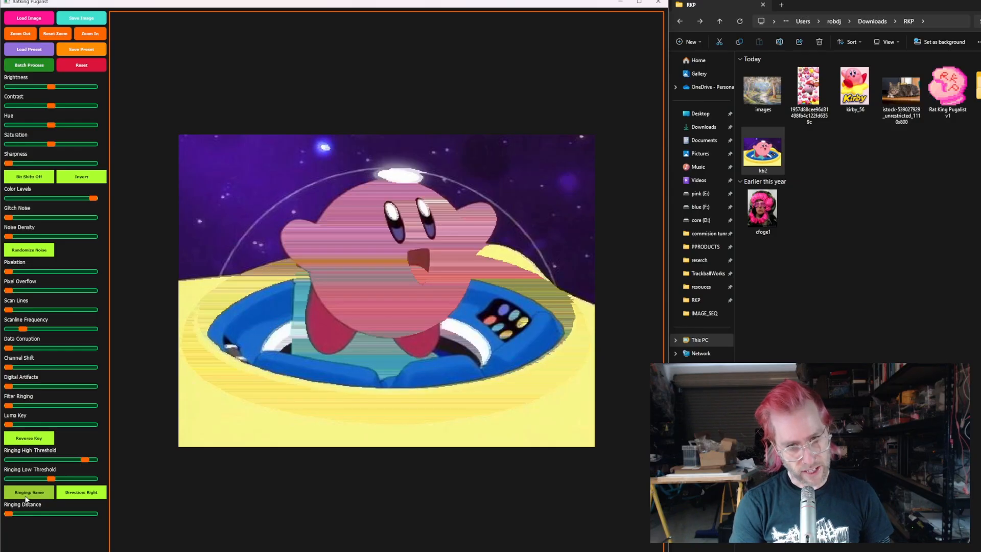
Step: Increase the ringing distance slightly, change the ringing mode from Same to White, and lower both the high and low ringing thresholds
{"action": "mouse_move", "coordinate": [55, 481]}
{"action": "left_mouse_down"}
{"action": "mouse_move", "coordinate": [72, 481]}
{"action": "mouse_move", "coordinate": [78, 461]}
{"action": "left_mouse_up"}
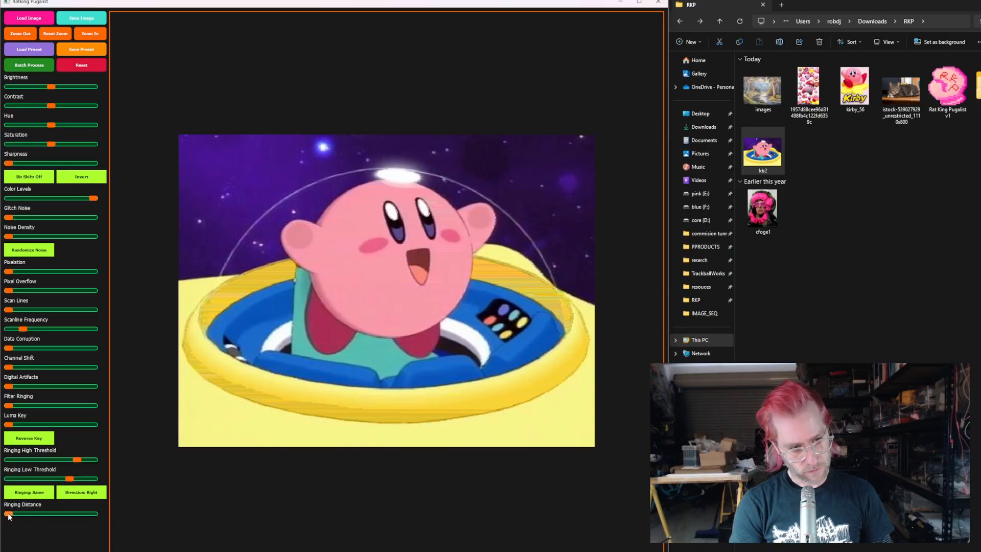
{"action": "mouse_move", "coordinate": [9, 514]}
{"action": "left_mouse_down"}
{"action": "mouse_move", "coordinate": [70, 514]}
{"action": "mouse_move", "coordinate": [17, 520]}
{"action": "left_mouse_up"}
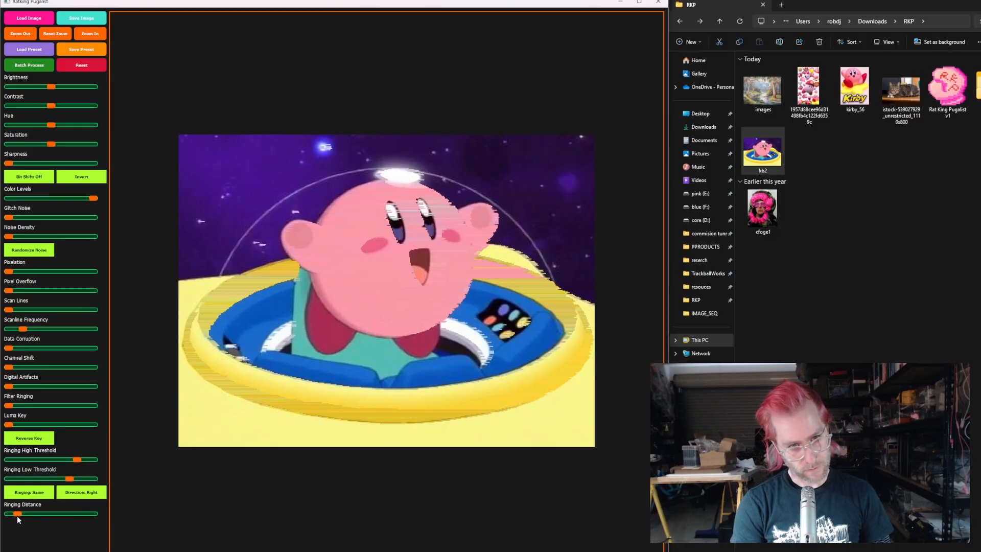
{"action": "left_click", "coordinate": [44, 488]}
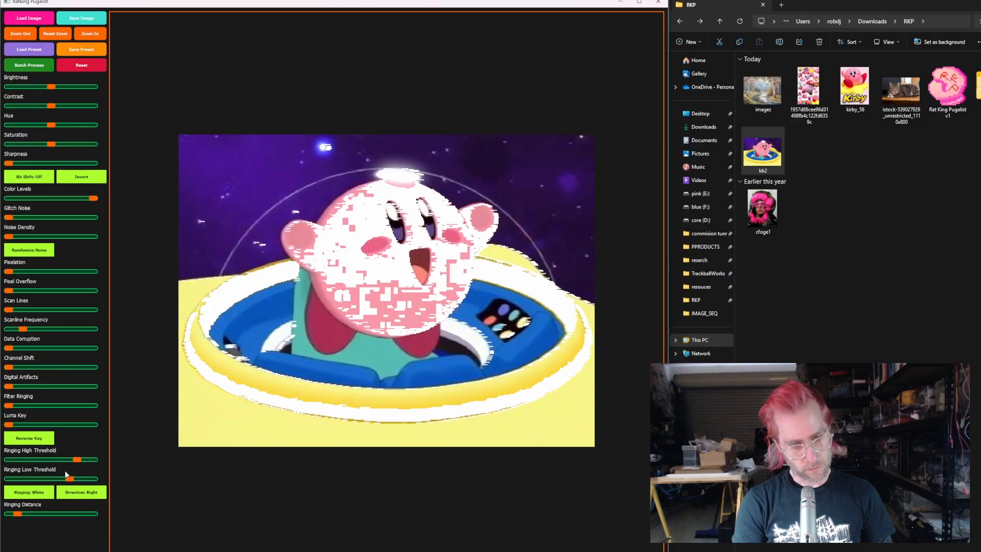
{"action": "left_click_drag", "start_coordinate": [77, 459], "coordinate": [46, 465]}
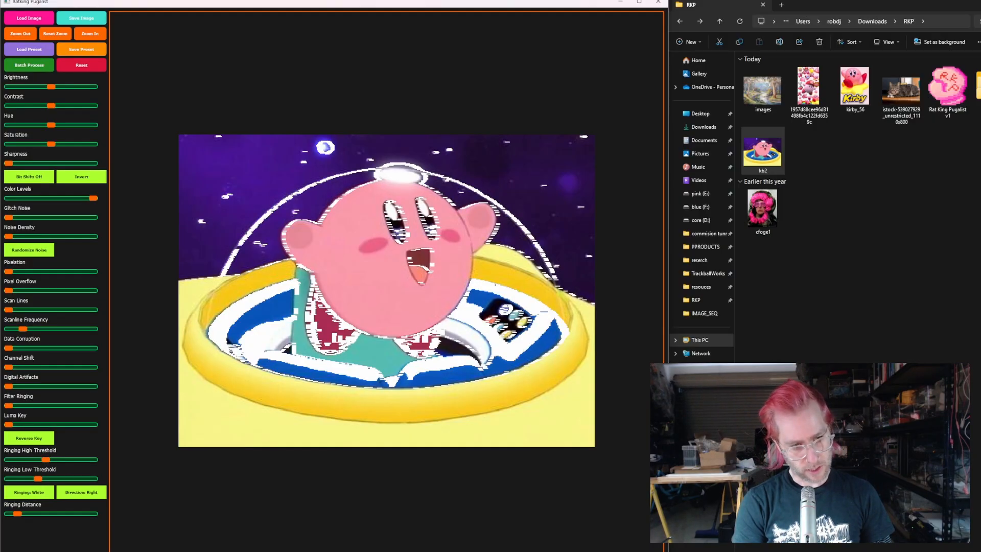
Step: Switch the ringing direction from Right to Down, raise the ringing distance to about the middle and lower the high threshold slightly
{"action": "left_click", "coordinate": [75, 497]}
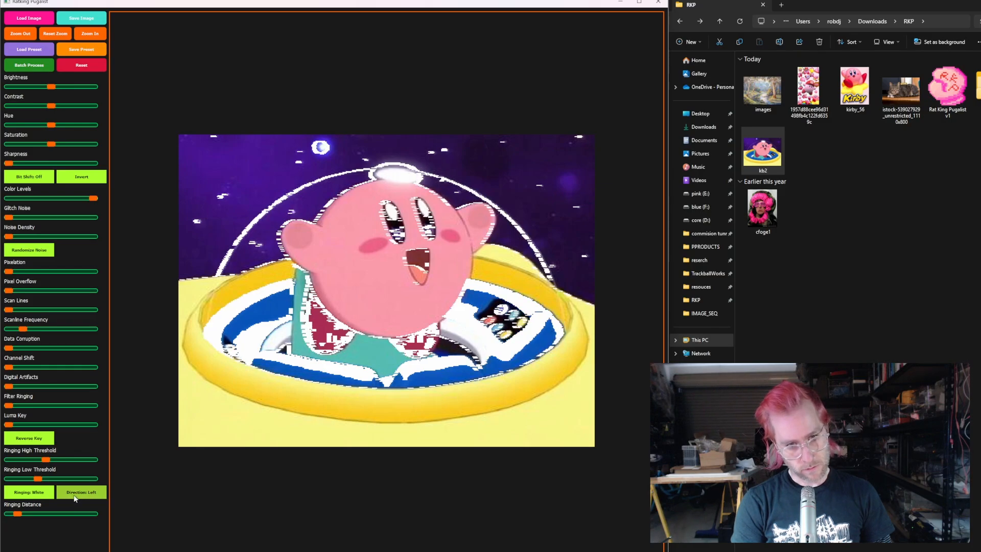
{"action": "left_click", "coordinate": [74, 496]}
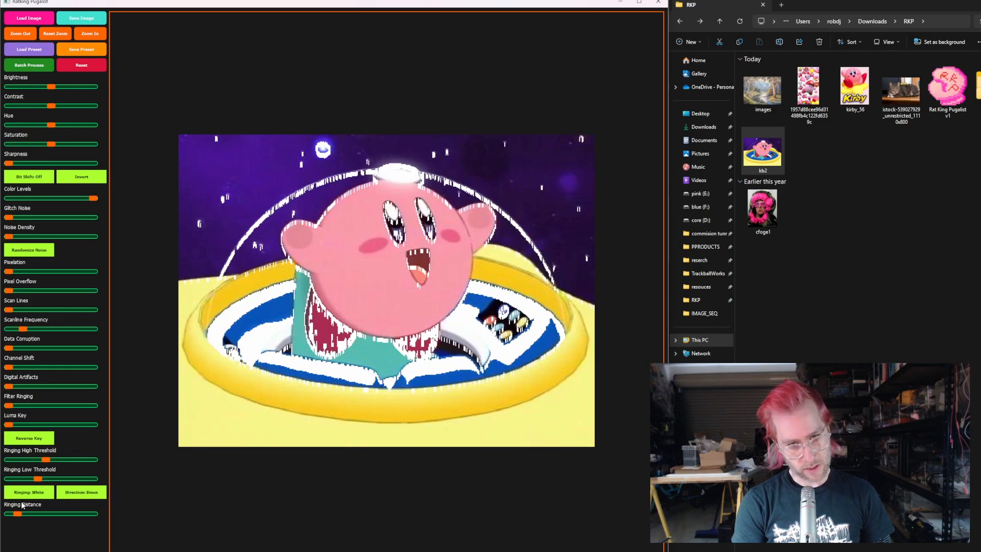
{"action": "left_click_drag", "start_coordinate": [17, 513], "coordinate": [50, 517]}
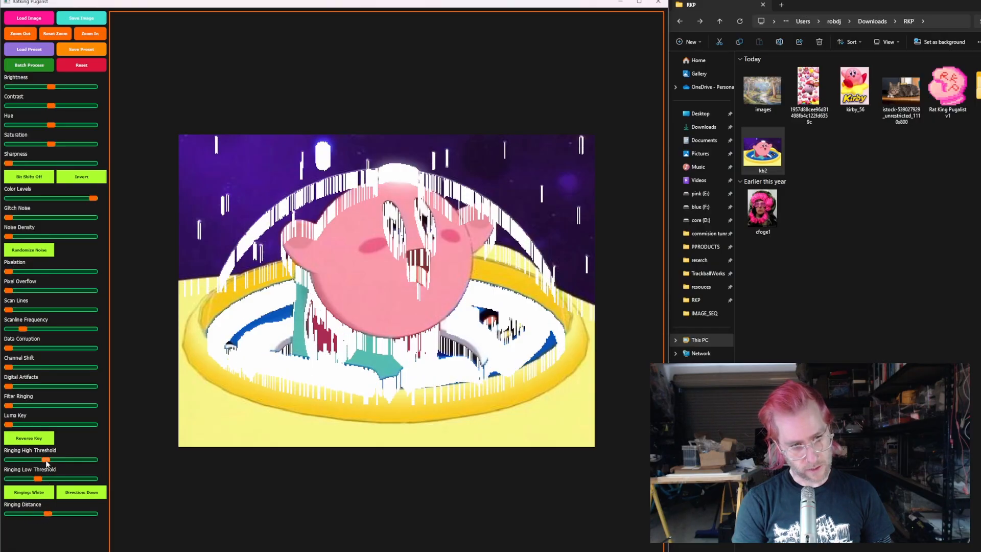
{"action": "left_click_drag", "start_coordinate": [46, 462], "coordinate": [46, 462]}
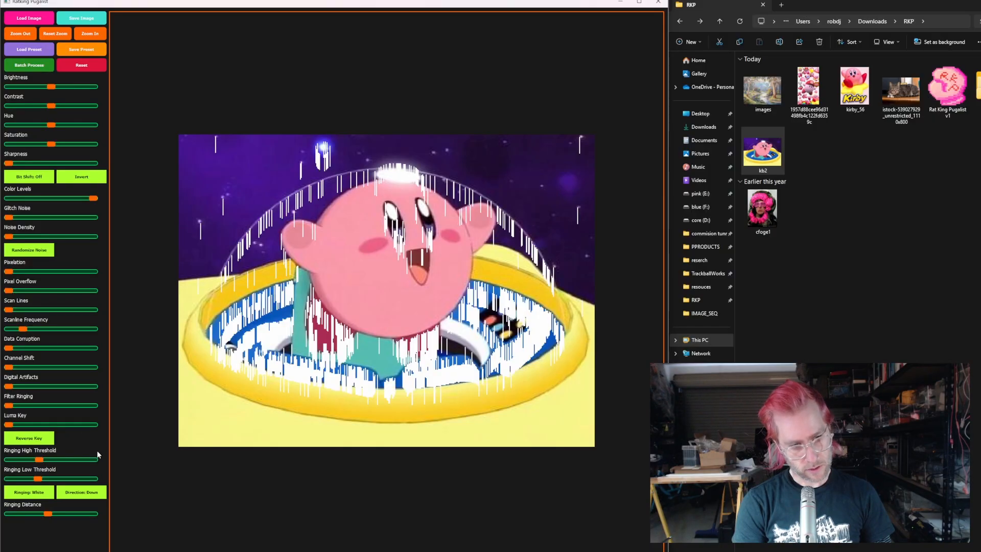
Step: Try Black ringing, return the ringing mode to Same, and set the ringing distance slightly above the middle
{"action": "left_click", "coordinate": [30, 494]}
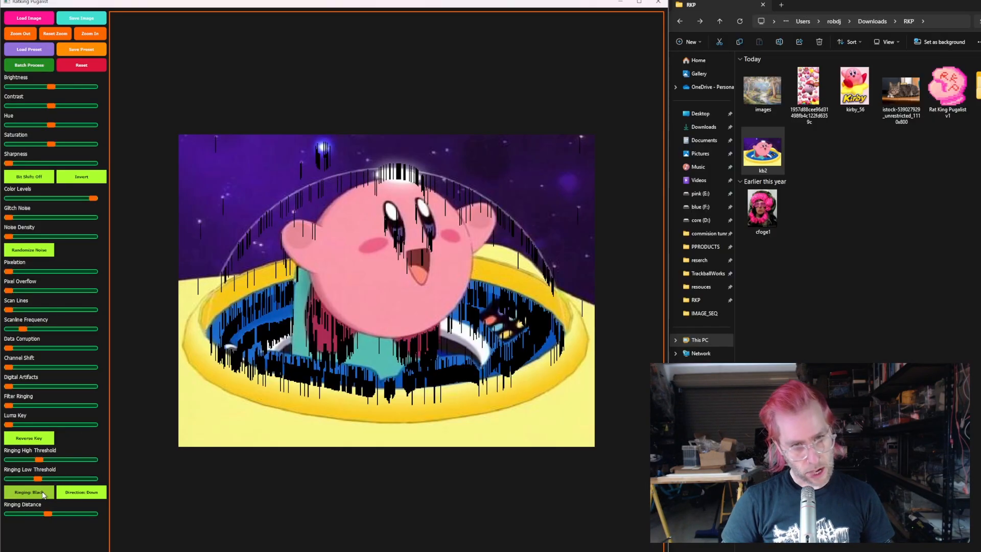
{"action": "left_click", "coordinate": [43, 494]}
{"action": "left_click", "coordinate": [43, 493]}
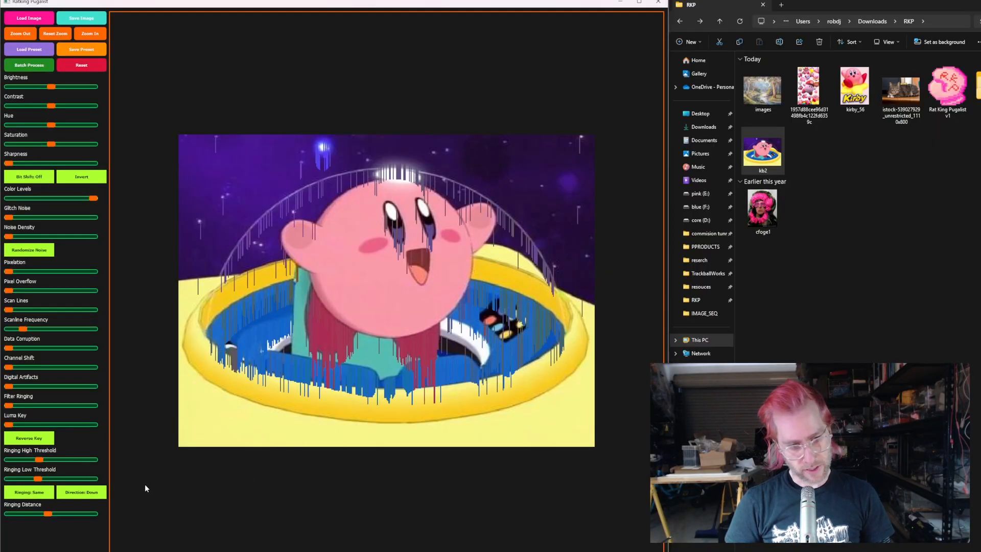
{"action": "left_click_drag", "start_coordinate": [51, 517], "coordinate": [87, 517]}
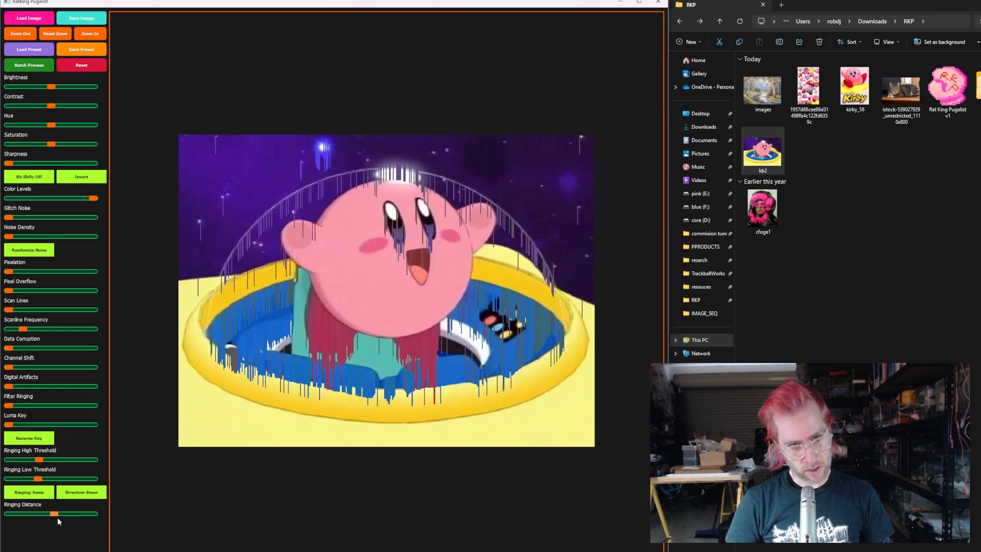
{"action": "left_click_drag", "start_coordinate": [56, 518], "coordinate": [62, 518]}
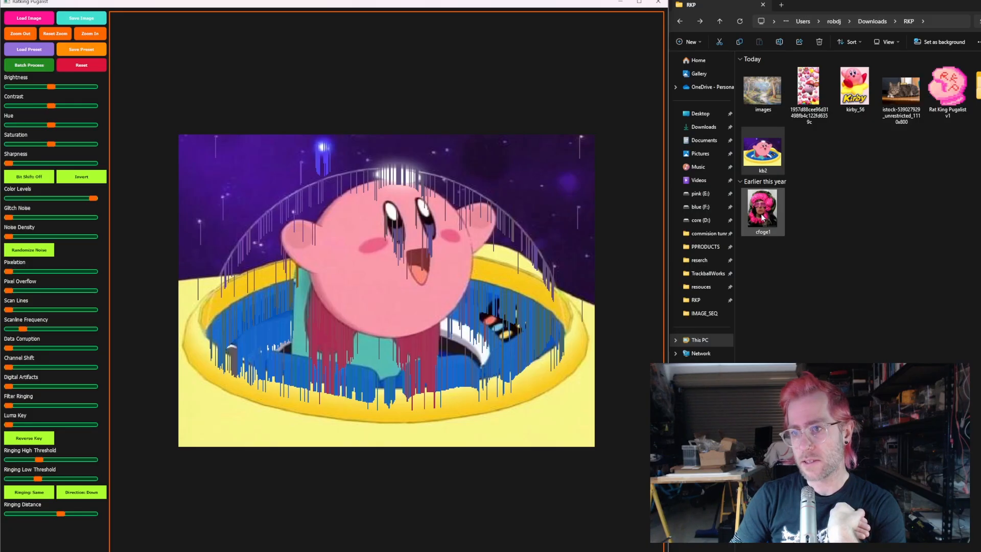
Step: Load the images picture from the RKP folder and reset all effects to their defaults
{"action": "left_click_drag", "start_coordinate": [769, 93], "coordinate": [494, 204]}
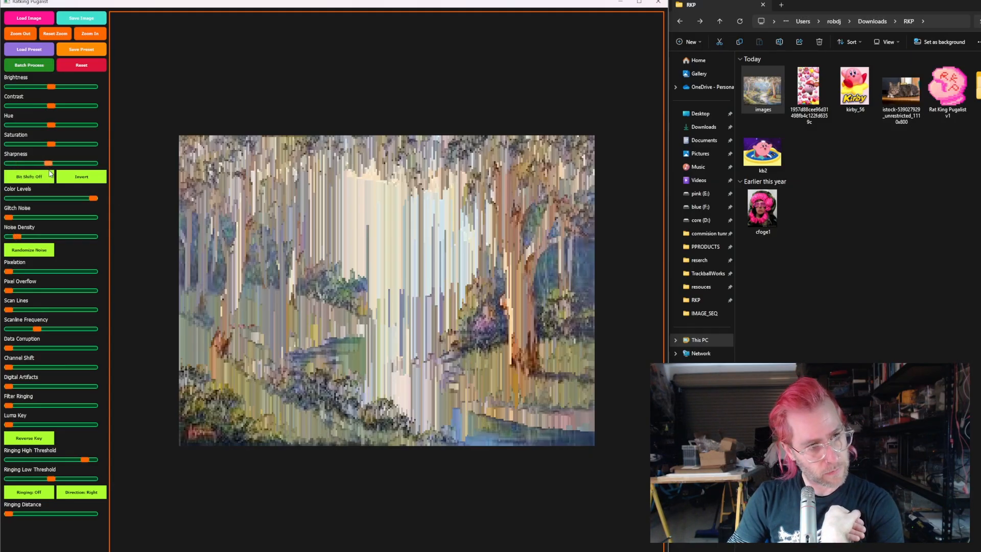
{"action": "left_click_drag", "start_coordinate": [9, 163], "coordinate": [49, 164]}
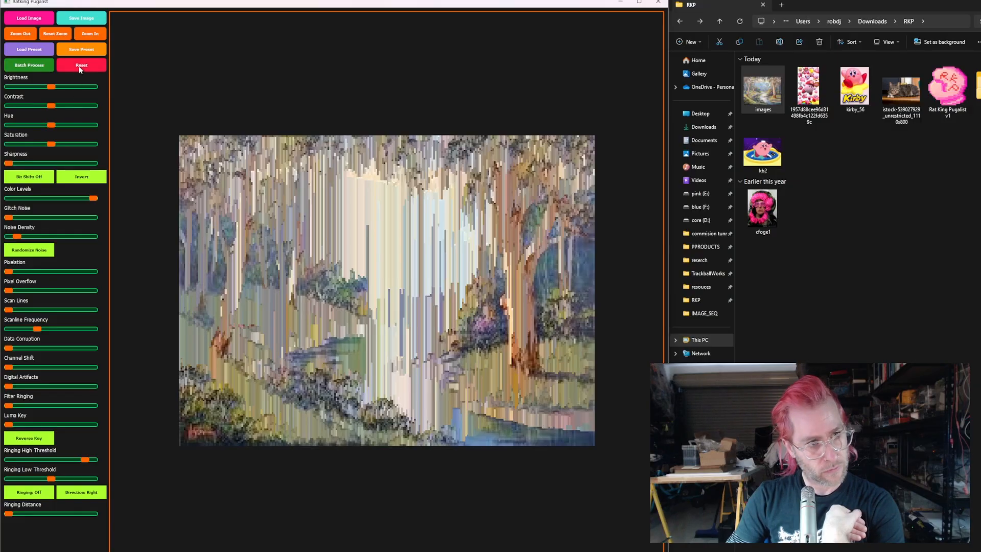
{"action": "left_click", "coordinate": [80, 66]}
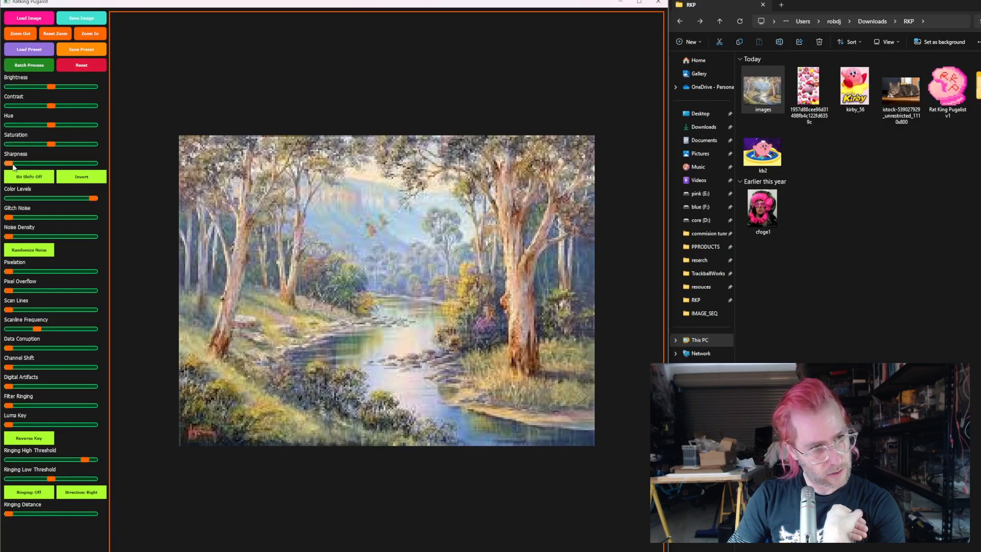
Step: Raise the painting's sharpness and saturation slightly and set glitch noise to a little above the middle
{"action": "left_click_drag", "start_coordinate": [9, 163], "coordinate": [51, 125]}
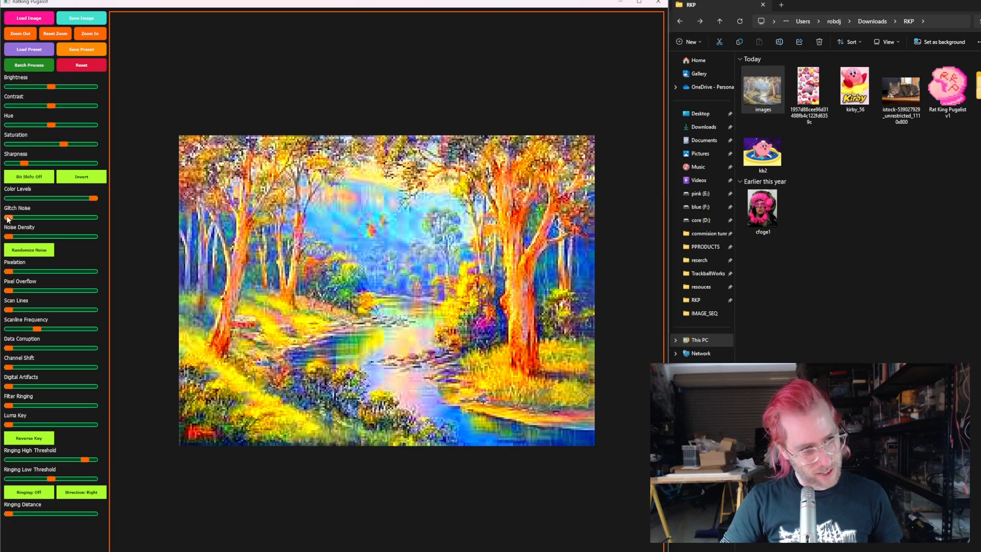
{"action": "left_click_drag", "start_coordinate": [7, 219], "coordinate": [29, 220]}
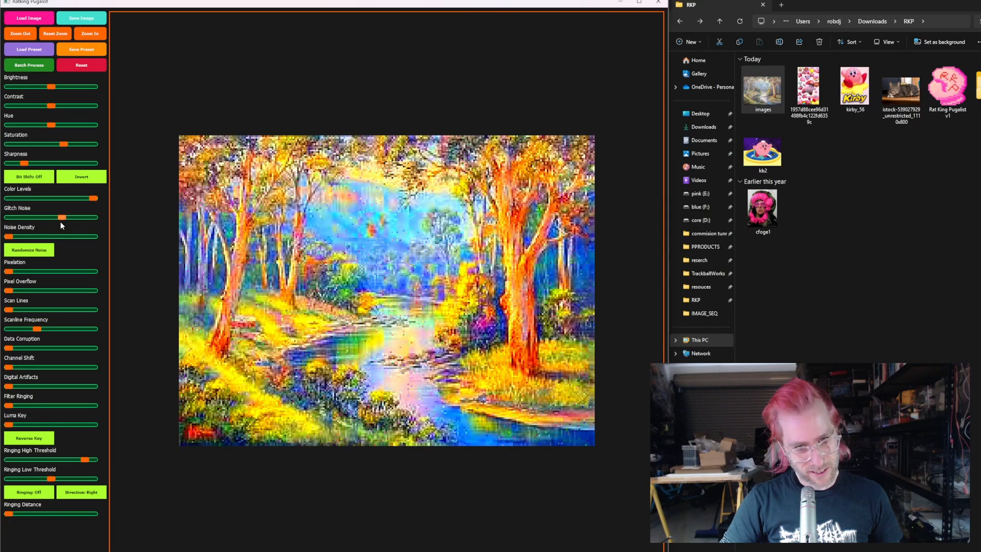
Step: Turn on ringing in Same mode and cycle its direction from Right to Down
{"action": "left_click", "coordinate": [34, 492]}
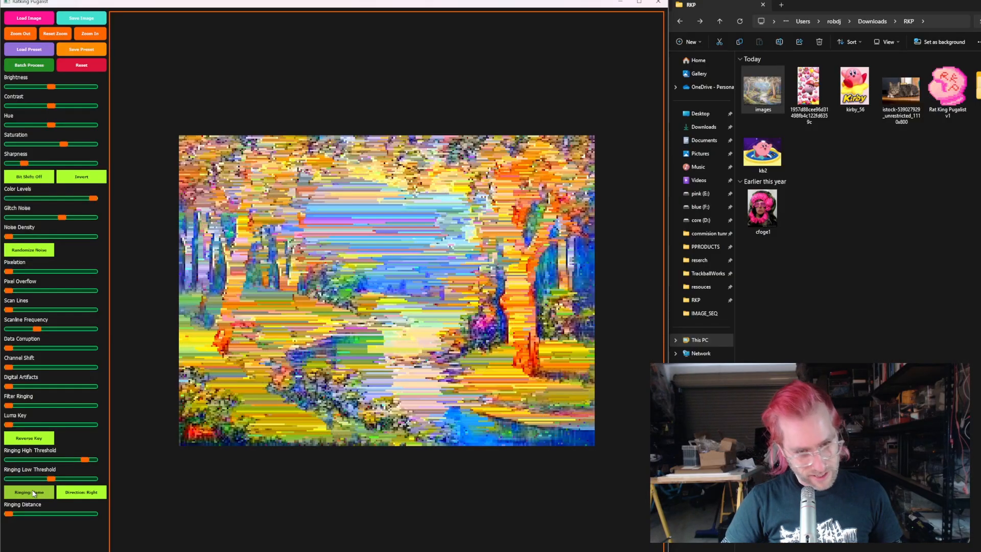
{"action": "left_click", "coordinate": [77, 494]}
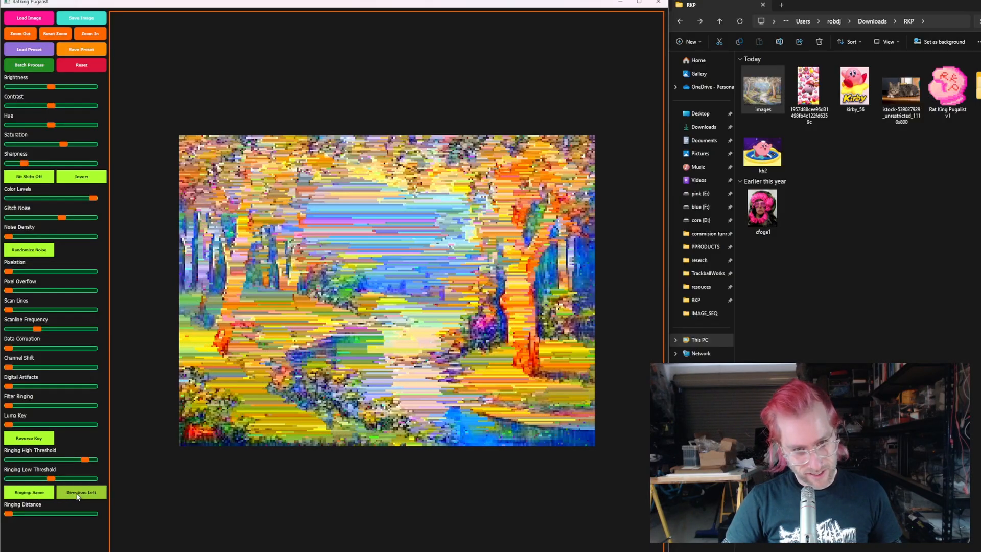
{"action": "left_click", "coordinate": [78, 494]}
{"action": "left_click", "coordinate": [77, 495]}
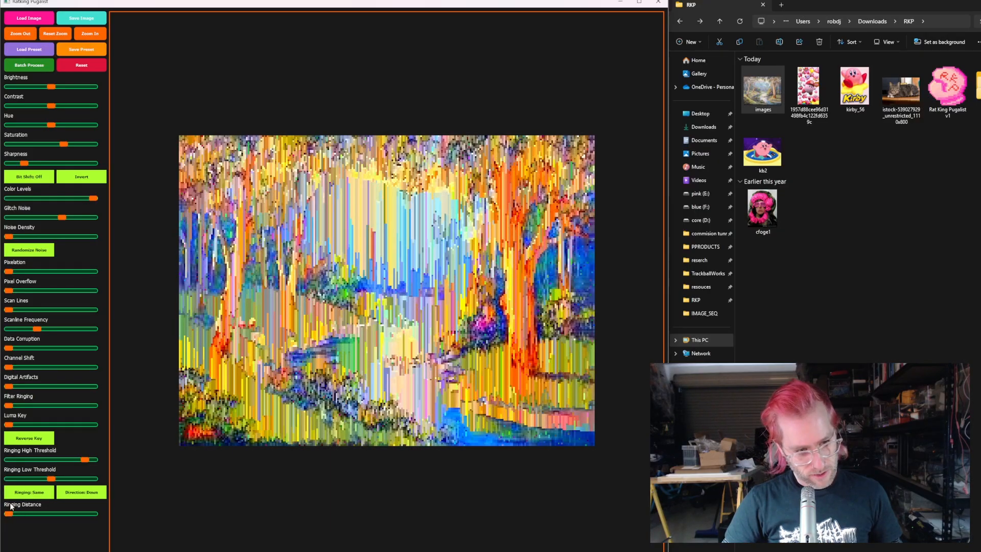
Step: Try the luma key at several levels and return it to minimum, leaving pixel overflow just above minimum after a strong setting
{"action": "left_click_drag", "start_coordinate": [8, 427], "coordinate": [69, 425]}
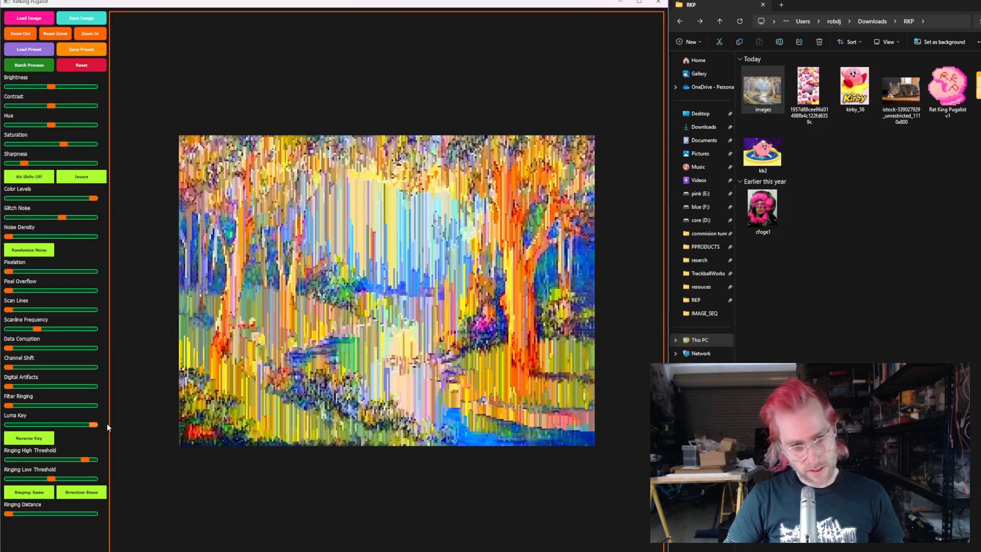
{"action": "left_click_drag", "start_coordinate": [93, 424], "coordinate": [63, 425]}
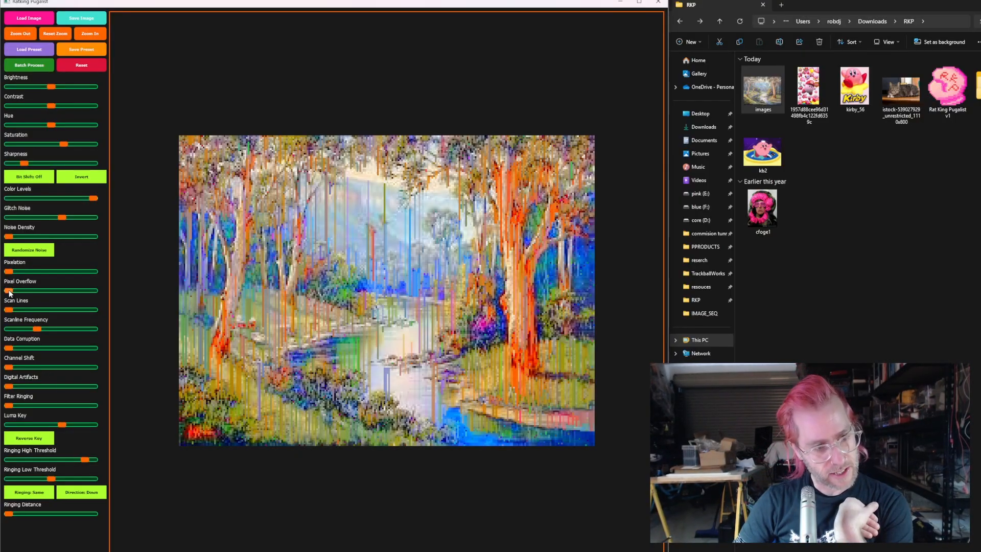
{"action": "left_click_drag", "start_coordinate": [9, 291], "coordinate": [88, 290]}
{"action": "left_click_drag", "start_coordinate": [61, 425], "coordinate": [9, 424]}
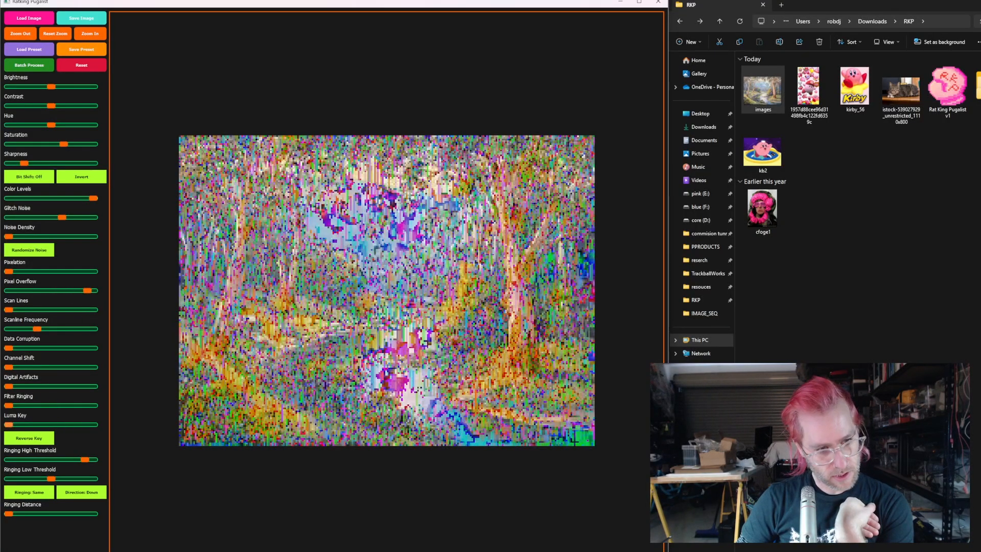
{"action": "left_click_drag", "start_coordinate": [86, 293], "coordinate": [12, 294]}
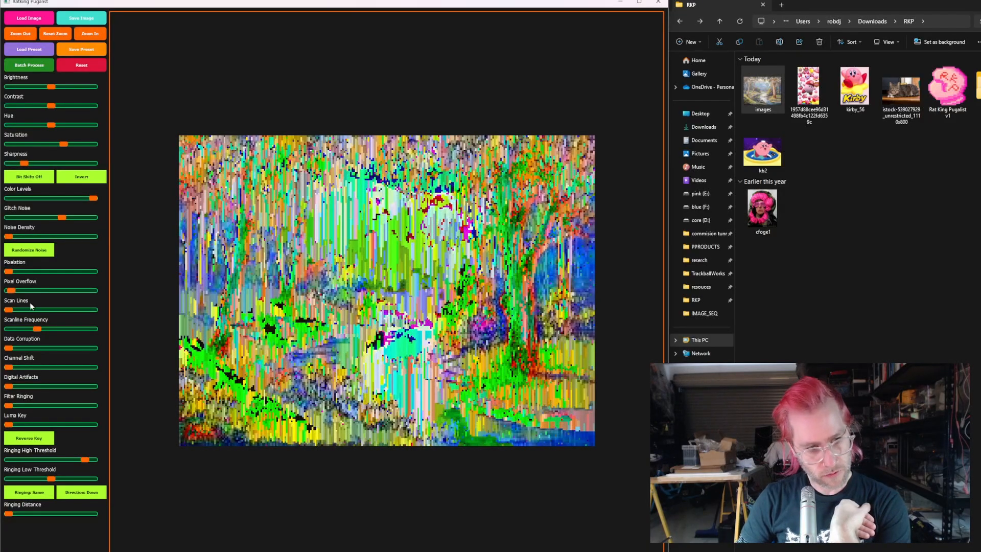
Step: Raise noise density and pixel overflow slightly and set sharpness to a high level
{"action": "left_click_drag", "start_coordinate": [10, 238], "coordinate": [22, 240]}
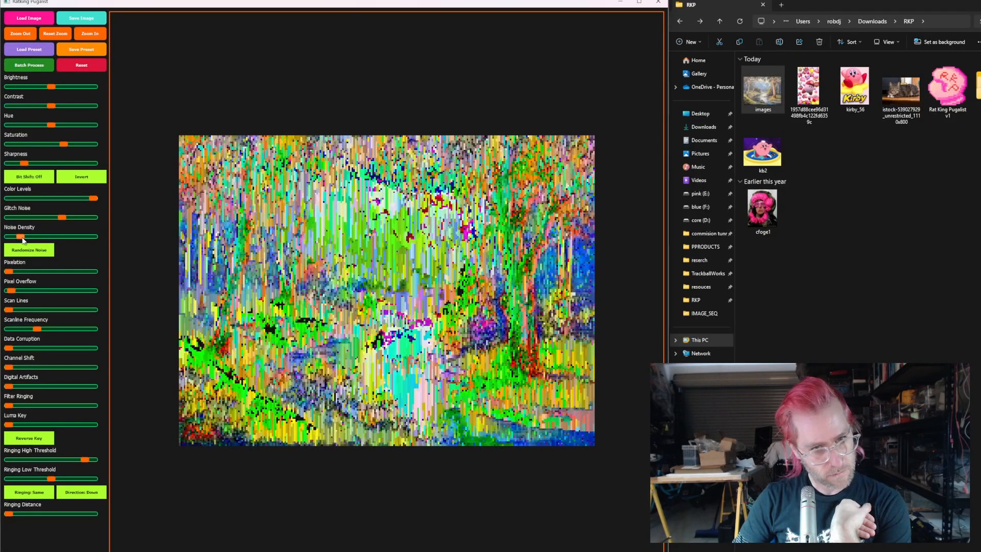
{"action": "left_click_drag", "start_coordinate": [10, 292], "coordinate": [8, 272]}
{"action": "left_click_drag", "start_coordinate": [24, 163], "coordinate": [78, 166]}
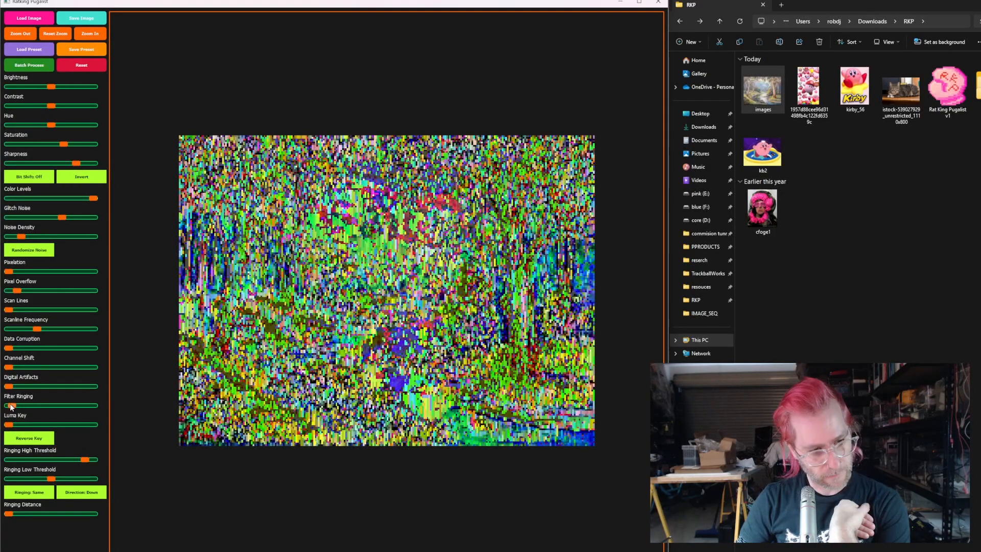
Step: Raise filter ringing close to maximum, add a slight channel shift, and randomize the noise twice
{"action": "left_click_drag", "start_coordinate": [8, 405], "coordinate": [90, 405]}
{"action": "left_click_drag", "start_coordinate": [8, 368], "coordinate": [26, 367]}
{"action": "left_click", "coordinate": [18, 251]}
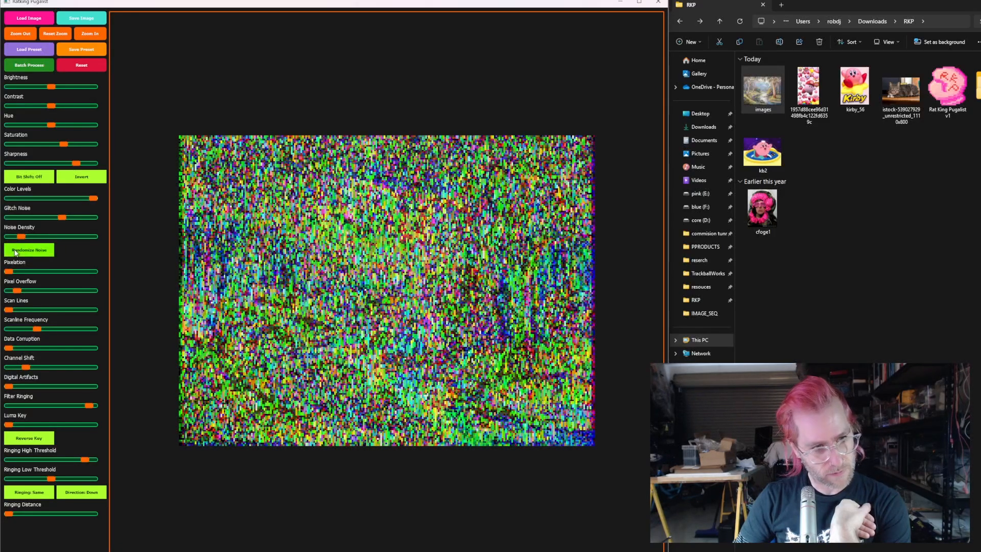
{"action": "left_click", "coordinate": [19, 254]}
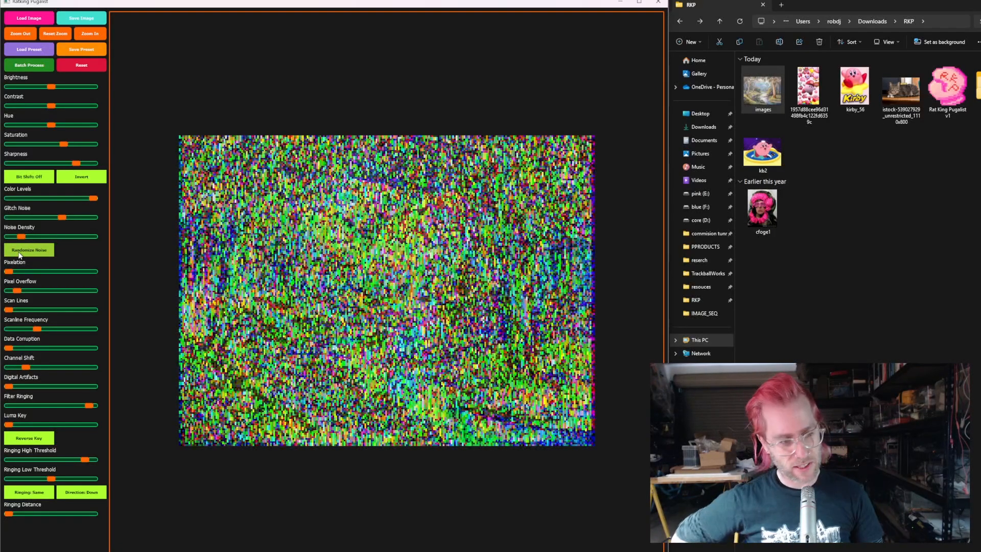
Step: Reset all effects and load the cfoge1 photo from the RKP folder with default settings
{"action": "left_click", "coordinate": [73, 68]}
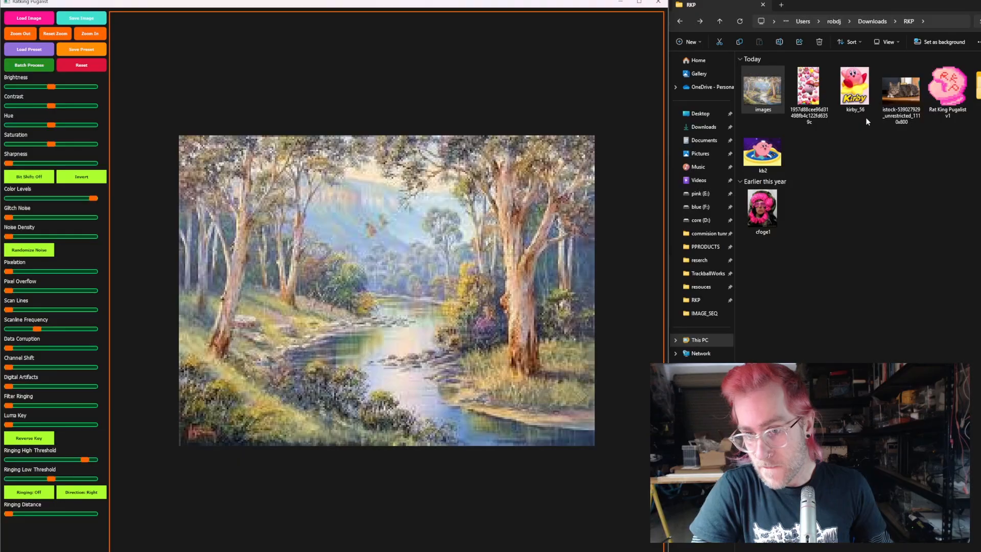
{"action": "left_click_drag", "start_coordinate": [762, 209], "coordinate": [454, 295]}
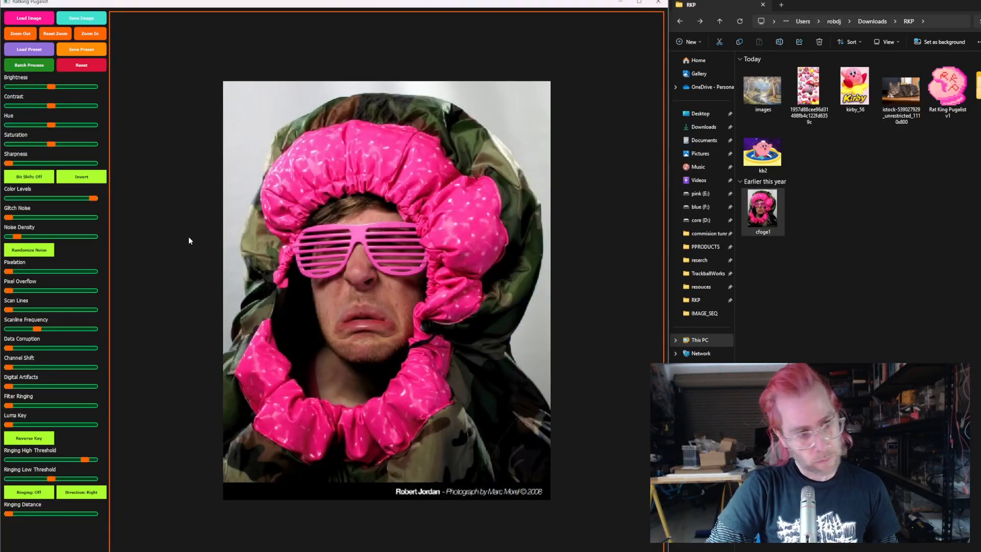
{"action": "left_click", "coordinate": [71, 67]}
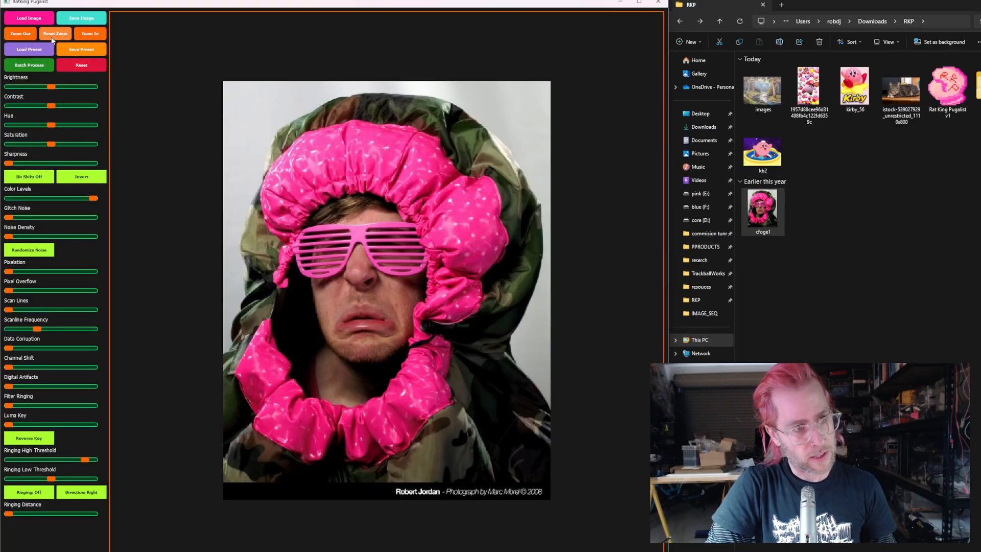
Step: Examine the cfoge1 photo zoomed out and zoomed in, and restore the default zoom
{"action": "left_click", "coordinate": [88, 32]}
{"action": "left_click", "coordinate": [28, 36]}
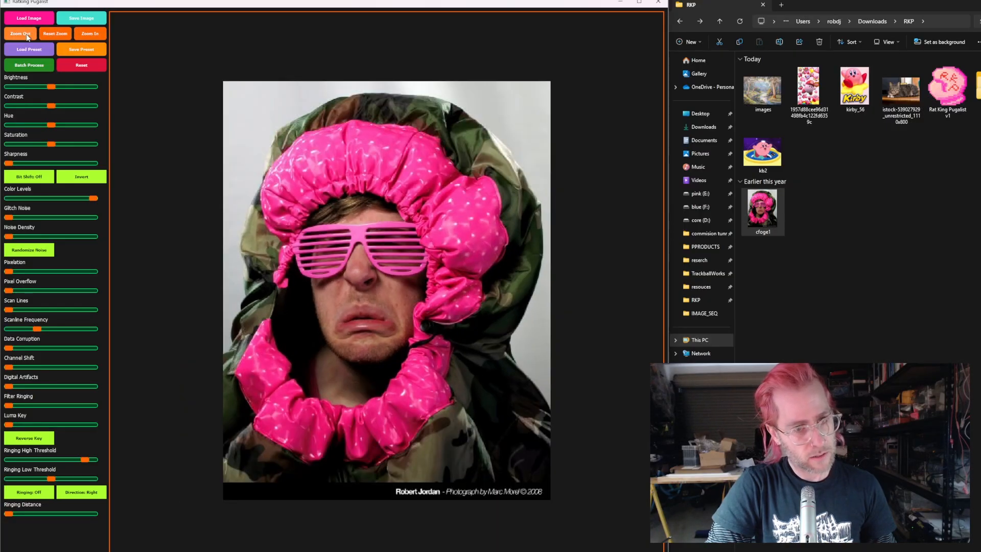
{"action": "left_click", "coordinate": [28, 35]}
{"action": "left_click", "coordinate": [28, 36]}
{"action": "left_click", "coordinate": [28, 36]}
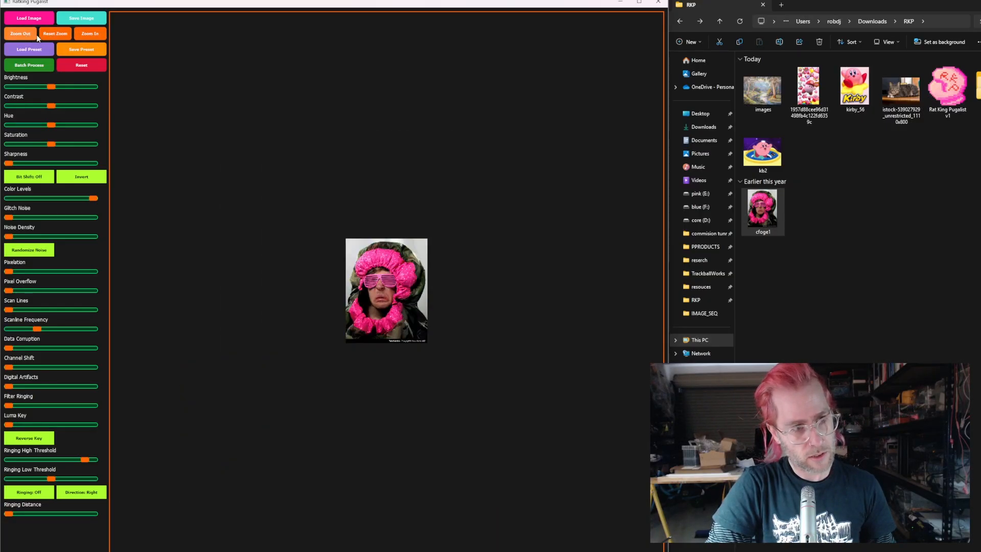
{"action": "left_click", "coordinate": [93, 35]}
{"action": "left_click", "coordinate": [92, 35]}
{"action": "left_click", "coordinate": [92, 34]}
{"action": "left_click", "coordinate": [92, 35]}
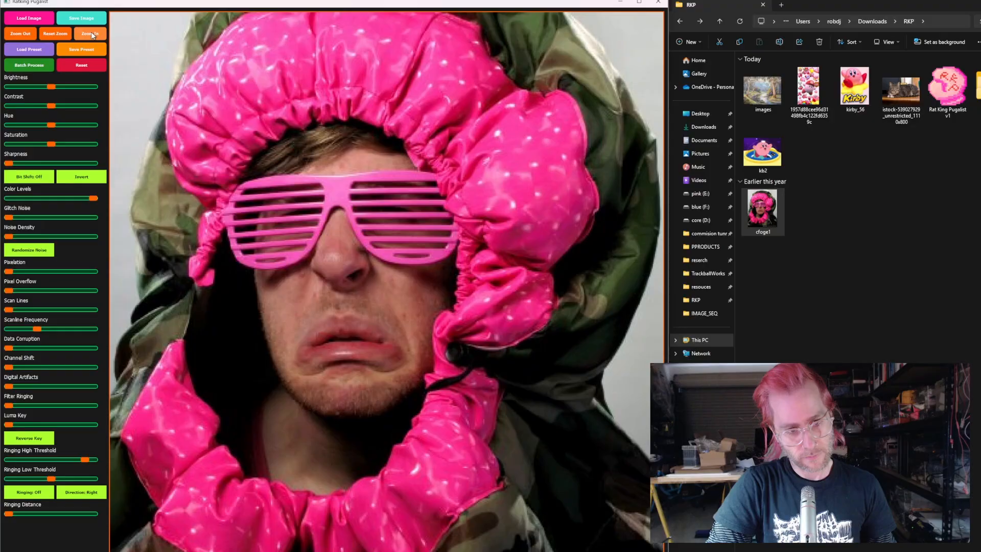
{"action": "left_click", "coordinate": [54, 34]}
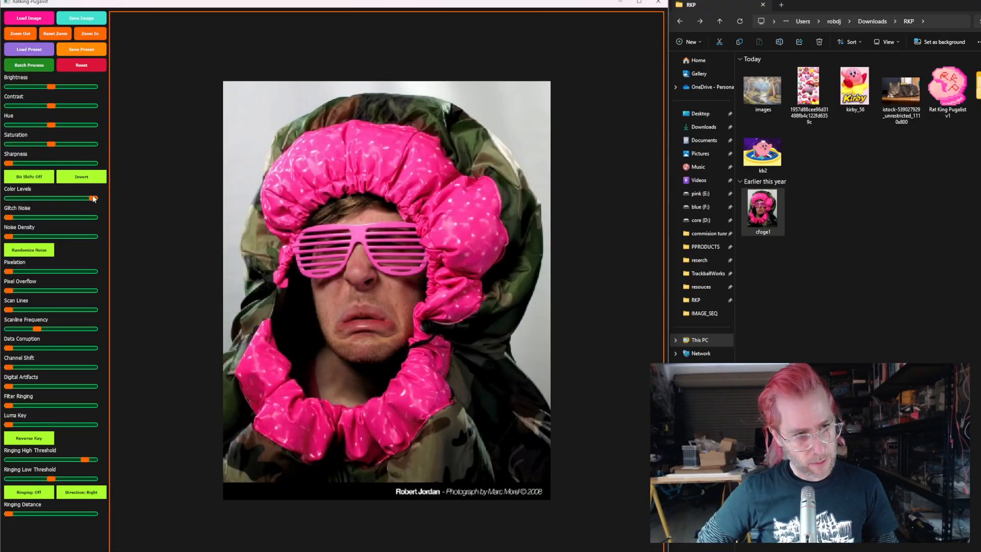
Step: Lower the color levels to near minimum, raise sharpness and saturation, and shift the hue so the pink hood trim turns purple
{"action": "left_click_drag", "start_coordinate": [41, 200], "coordinate": [12, 200]}
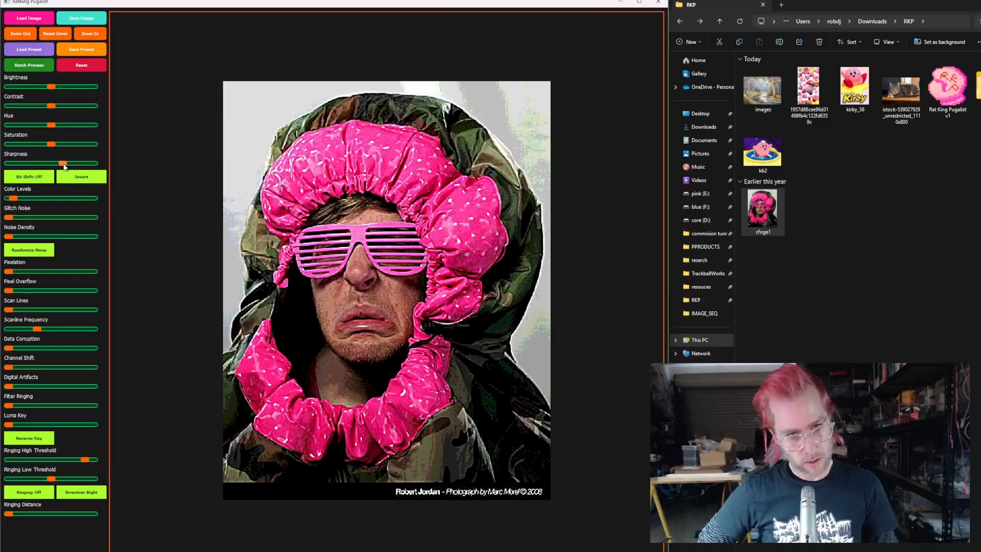
{"action": "mouse_move", "coordinate": [49, 129]}
{"action": "left_mouse_down"}
{"action": "mouse_move", "coordinate": [60, 127]}
{"action": "mouse_move", "coordinate": [42, 128]}
{"action": "mouse_move", "coordinate": [61, 145]}
{"action": "left_mouse_up"}
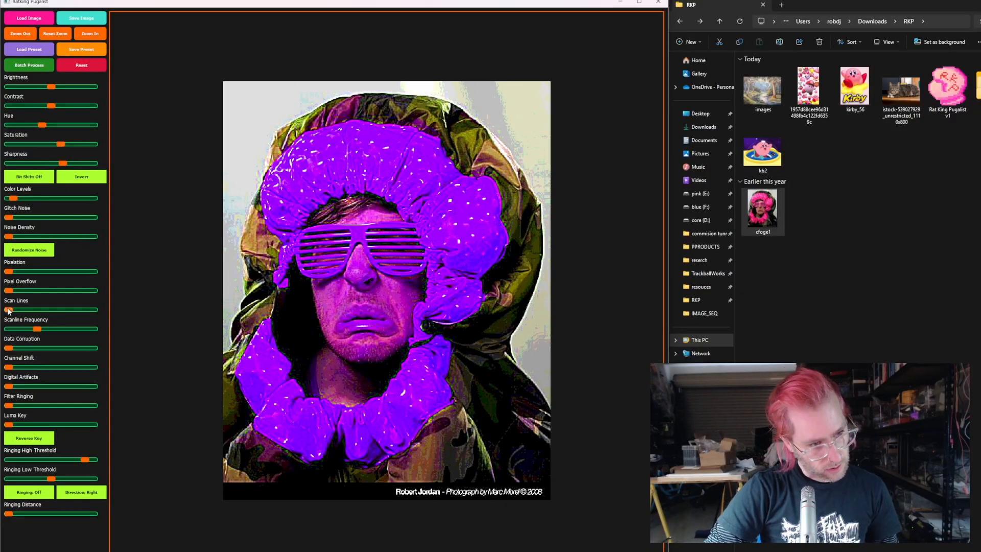
Step: Add slight scan lines, pixel overflow and pixelation to the cfoge1 photo
{"action": "left_click_drag", "start_coordinate": [9, 310], "coordinate": [17, 312]}
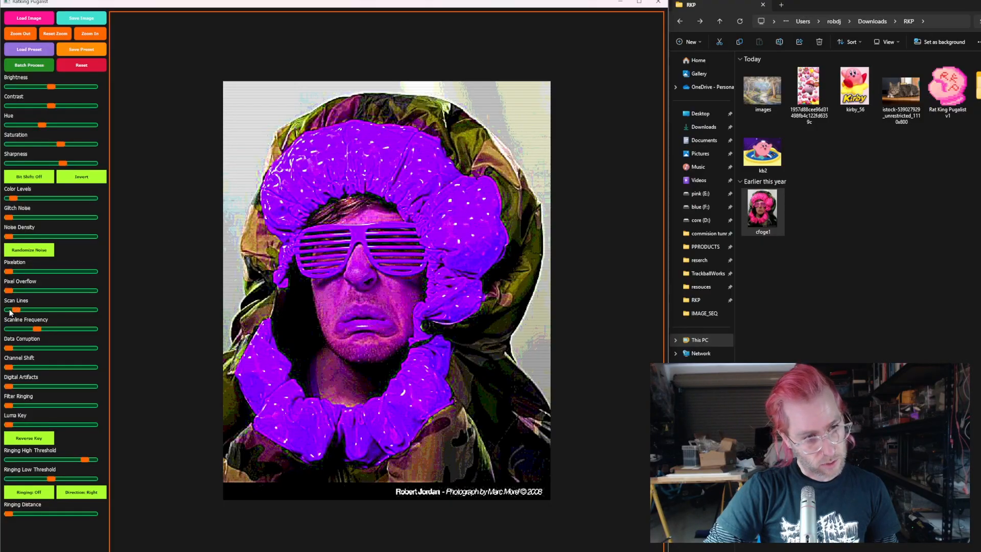
{"action": "left_click_drag", "start_coordinate": [9, 291], "coordinate": [16, 272]}
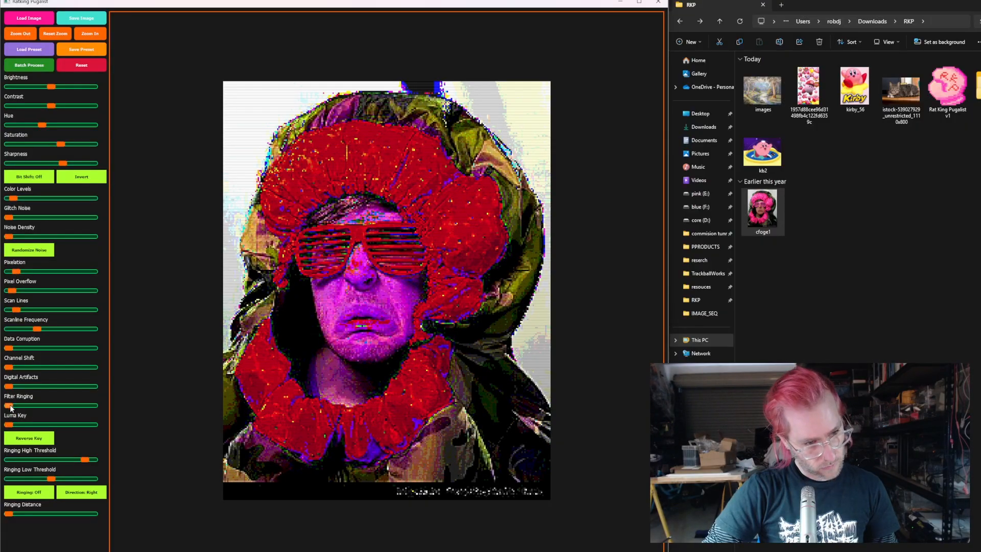
Step: Add slight filter ringing, digital artifacts, channel shift and data corruption, raise the luma key past halfway, and set ringing to Same with a short distance
{"action": "mouse_move", "coordinate": [9, 405]}
{"action": "left_mouse_down"}
{"action": "mouse_move", "coordinate": [18, 406]}
{"action": "mouse_move", "coordinate": [18, 350]}
{"action": "left_mouse_up"}
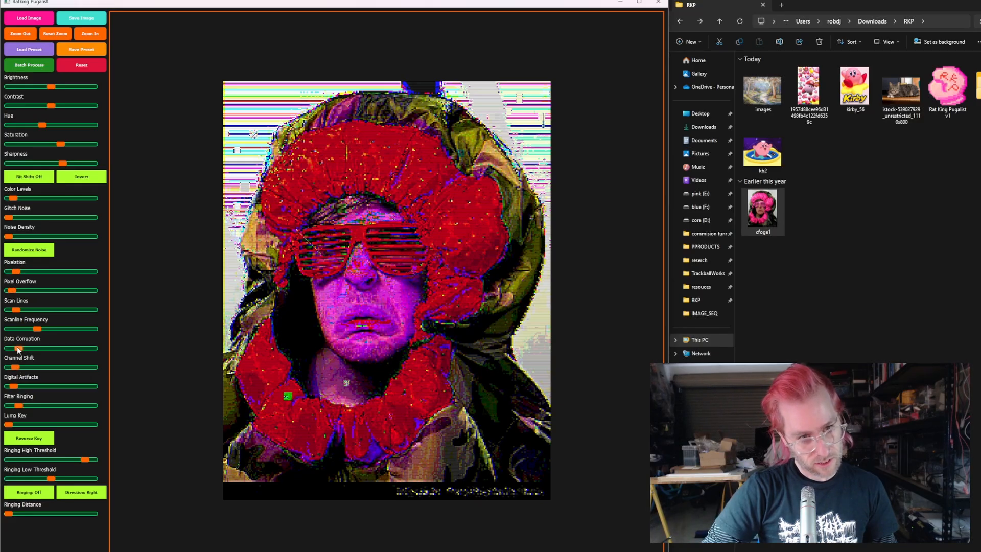
{"action": "left_click_drag", "start_coordinate": [9, 425], "coordinate": [62, 427]}
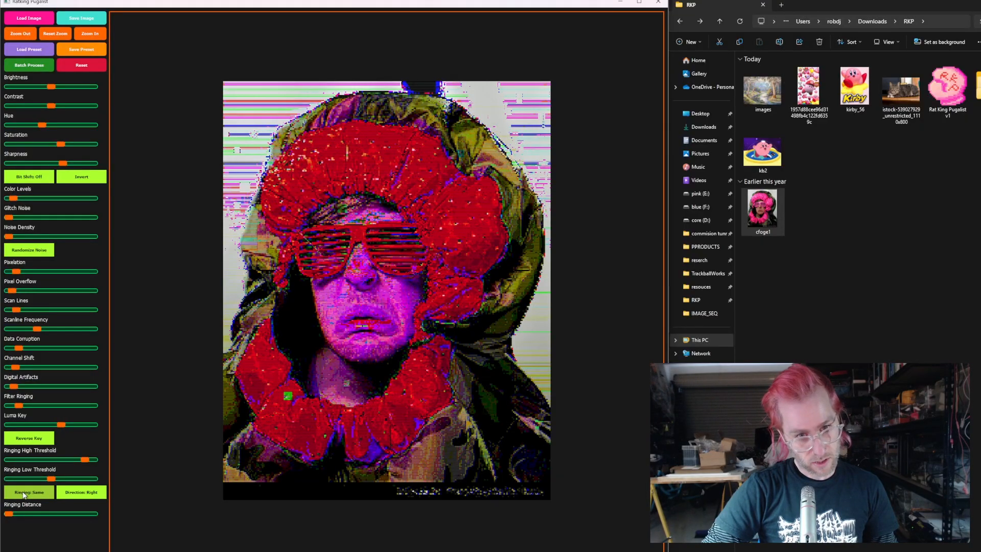
{"action": "left_click_drag", "start_coordinate": [11, 513], "coordinate": [20, 516]}
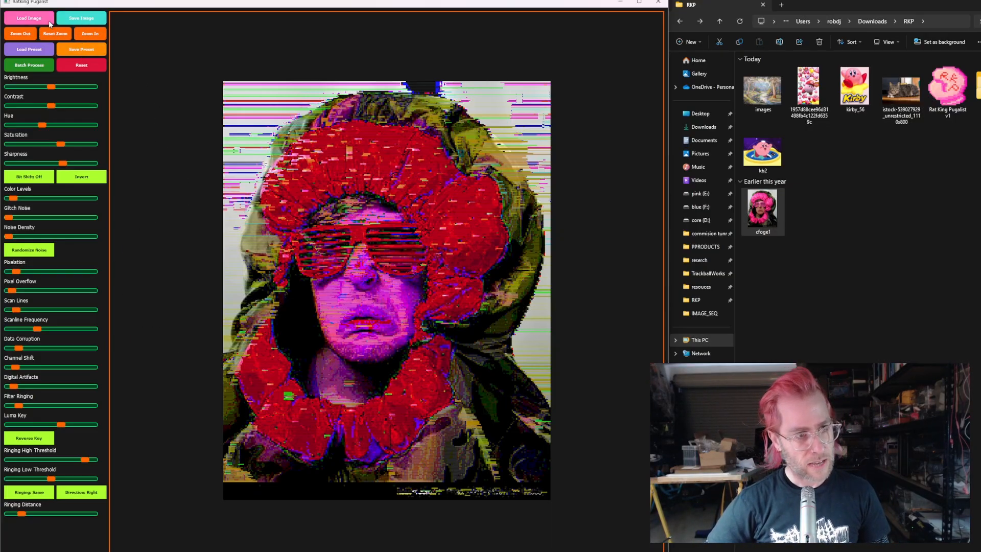
Step: Save the glitched cfoge1 image as a PNG named rob in the results folder inside RKP
{"action": "left_click", "coordinate": [78, 19]}
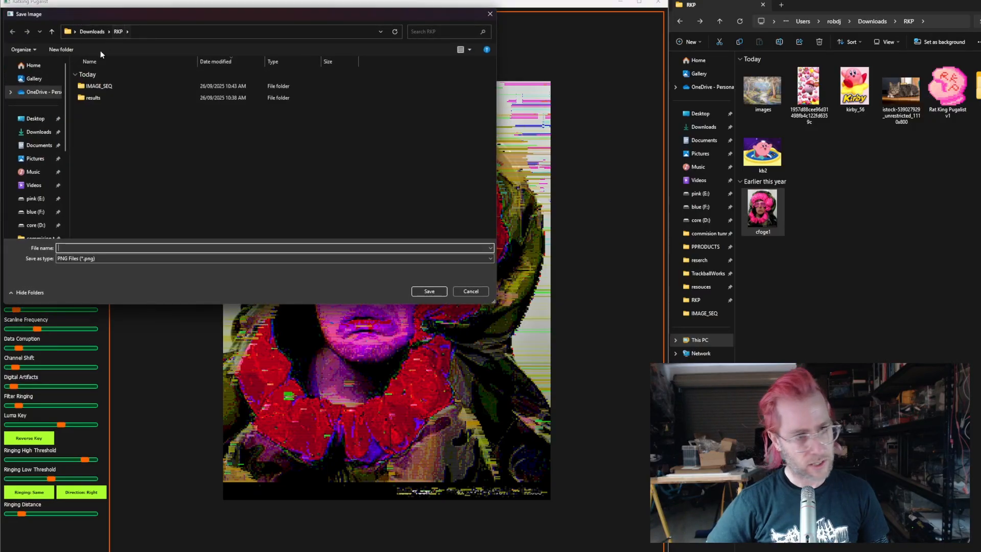
{"action": "double_click", "coordinate": [99, 101]}
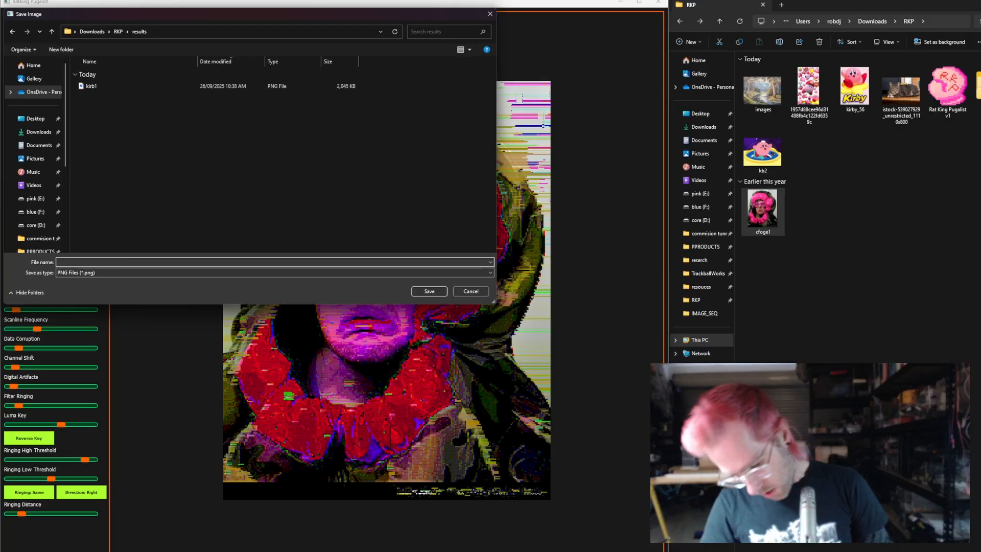
{"action": "type", "text": "rob"}
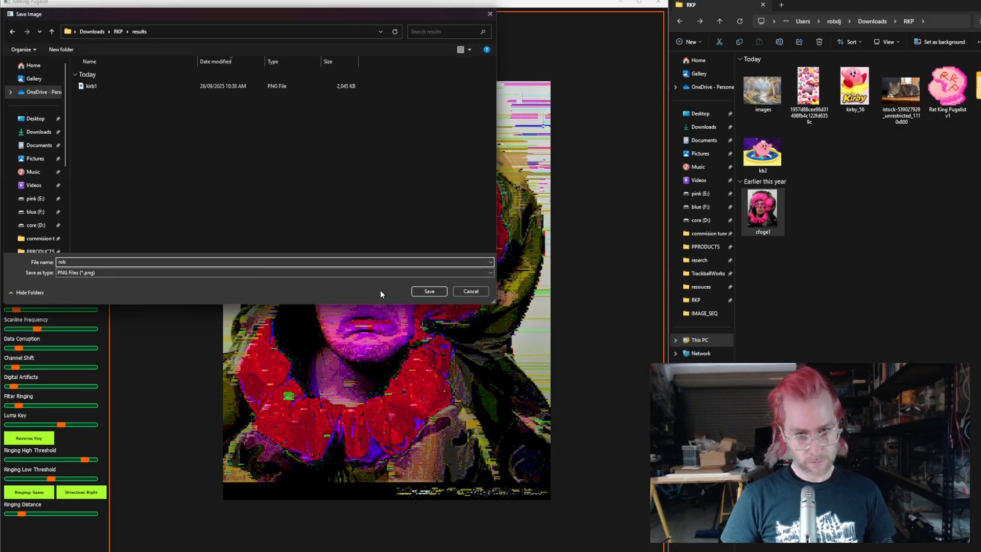
{"action": "left_click", "coordinate": [418, 290]}
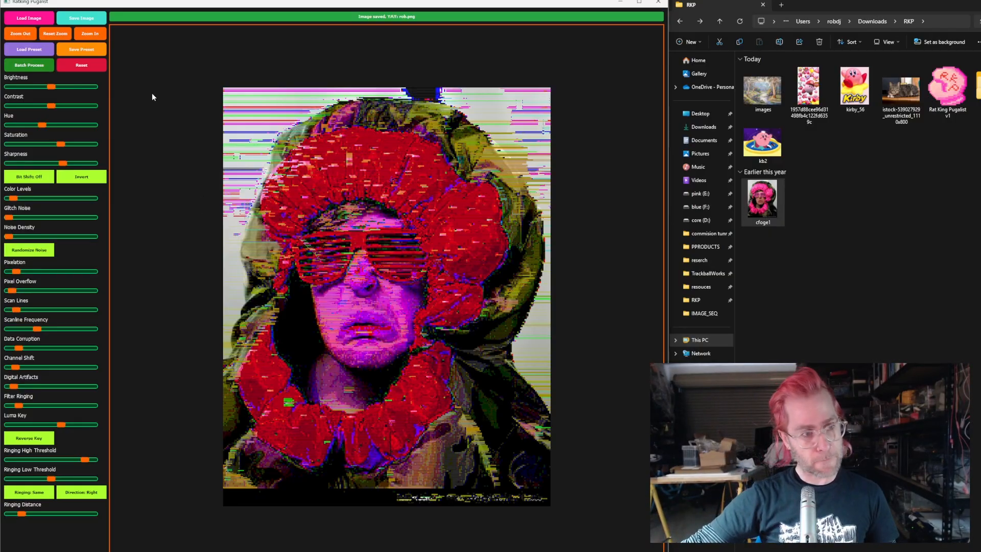
Step: Save the current effect settings as a JSON preset named rob_pre in the RKP folder
{"action": "left_click", "coordinate": [79, 49]}
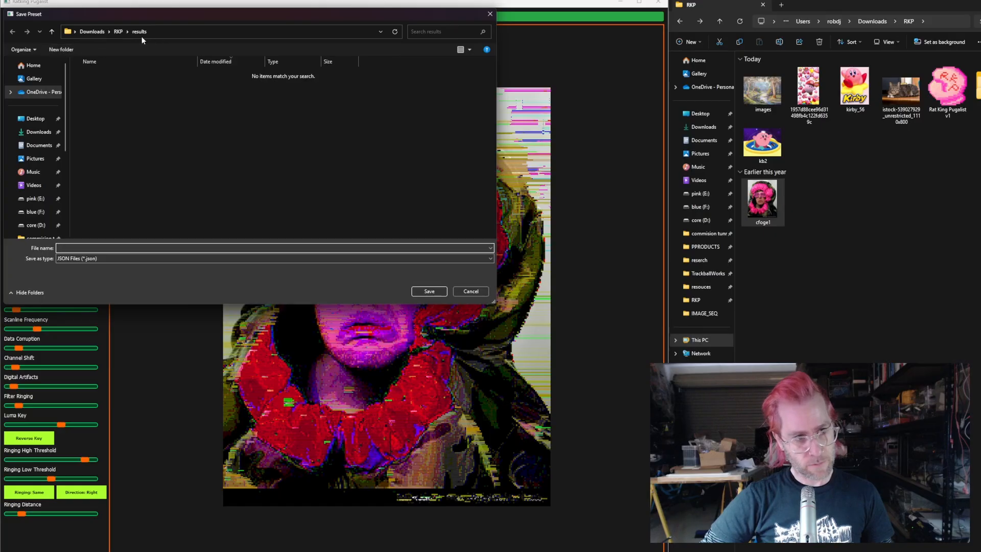
{"action": "left_click", "coordinate": [119, 32]}
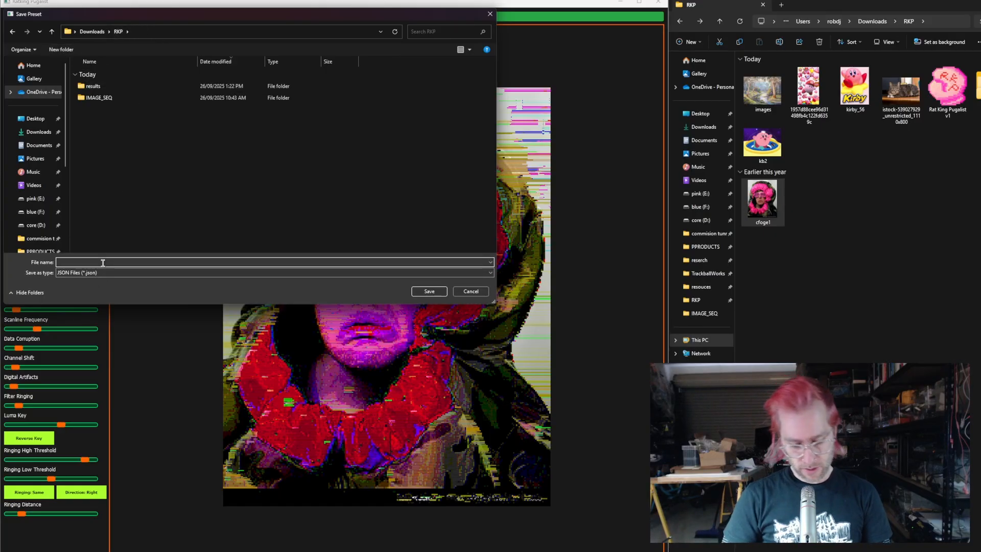
{"action": "type", "text": "rob_pre"}
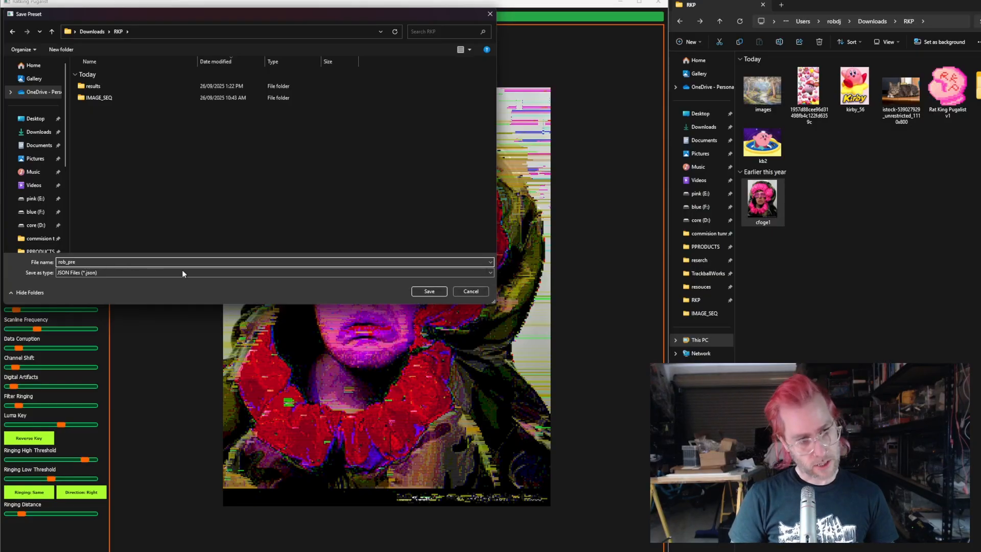
{"action": "key", "text": "Return"}
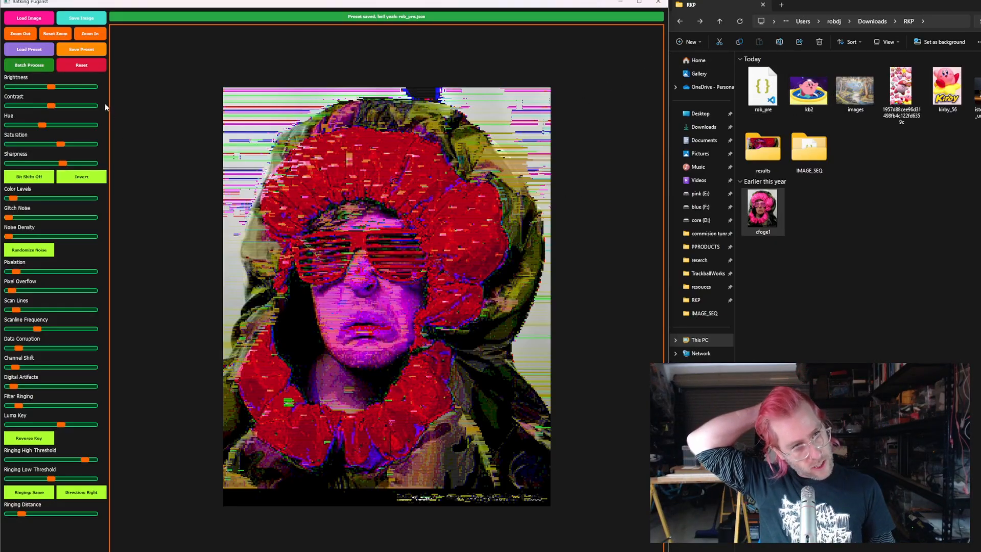
Step: Reset all effects on the cfoge1 photo and load the rob_pre preset from the RKP folder
{"action": "left_click", "coordinate": [82, 67]}
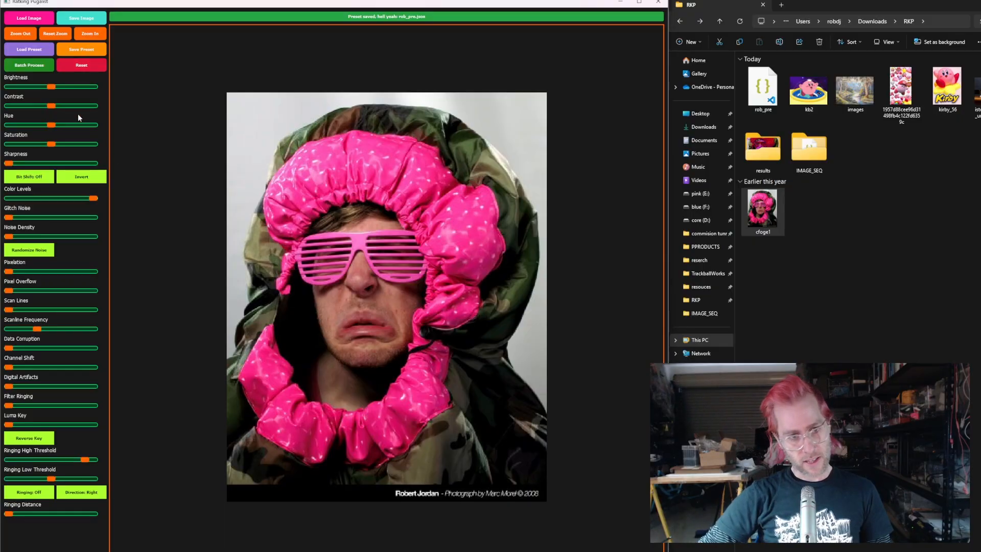
{"action": "left_click", "coordinate": [30, 50]}
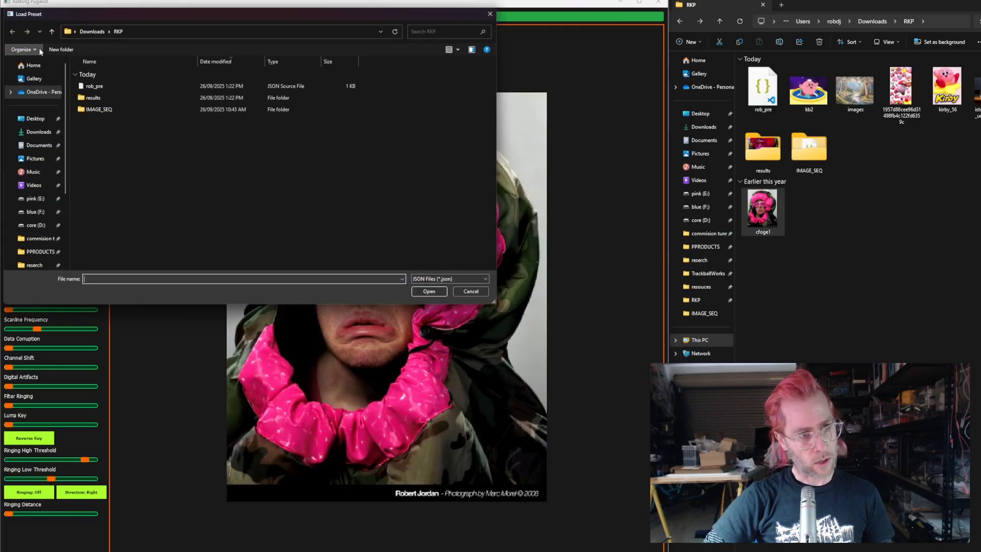
{"action": "left_click", "coordinate": [98, 84]}
{"action": "left_click", "coordinate": [430, 292]}
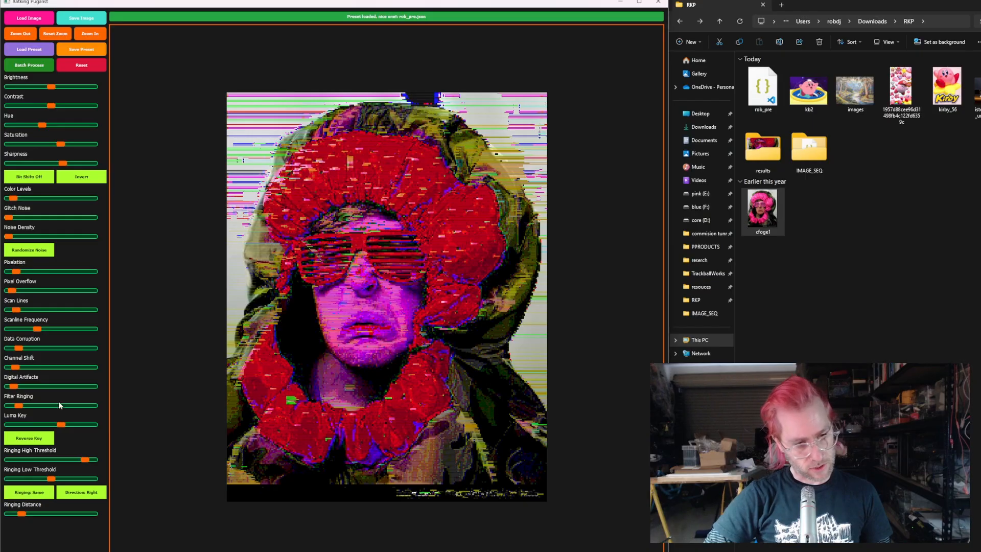
Step: Invert the glitched photo's colors and revert the inversion, and reset all effects
{"action": "left_click", "coordinate": [72, 177]}
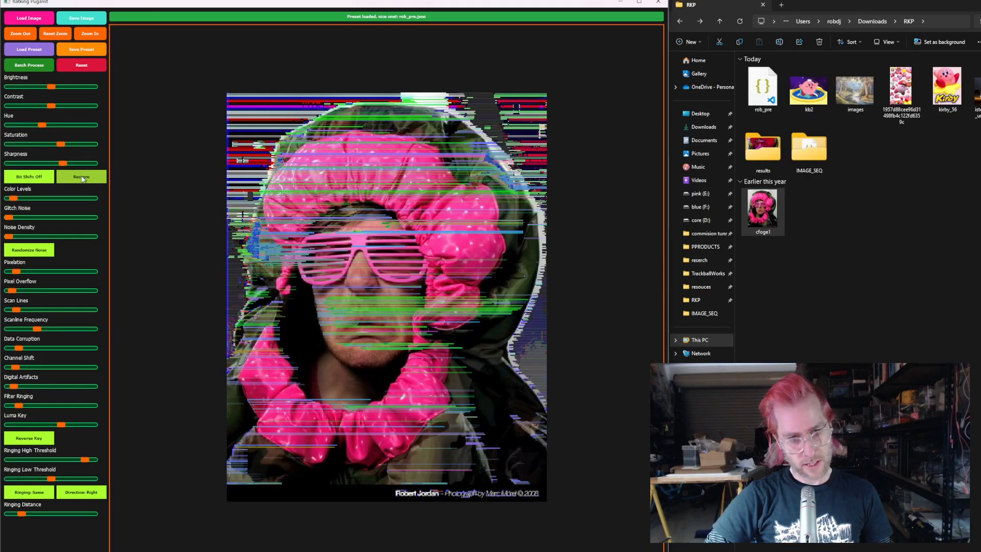
{"action": "left_click", "coordinate": [82, 178]}
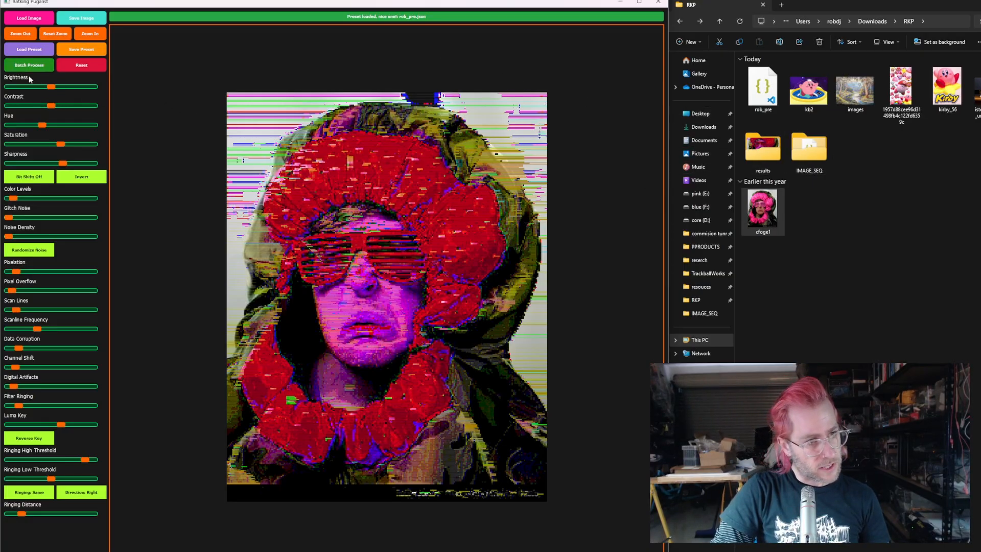
{"action": "left_click", "coordinate": [78, 66]}
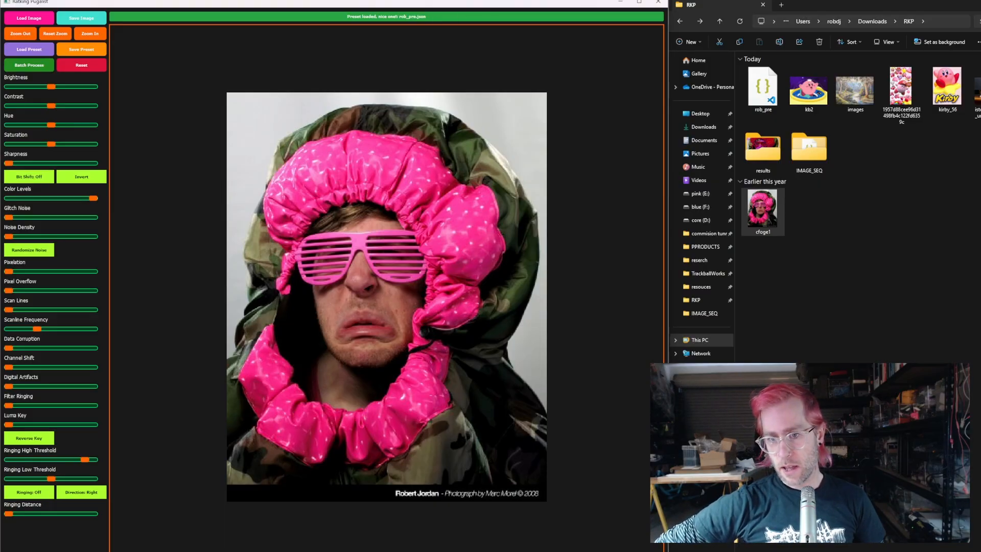
Step: Load frame 0250 from the fractal fly folder inside IMAGE_SEQ into the effects preview
{"action": "double_click", "coordinate": [809, 147]}
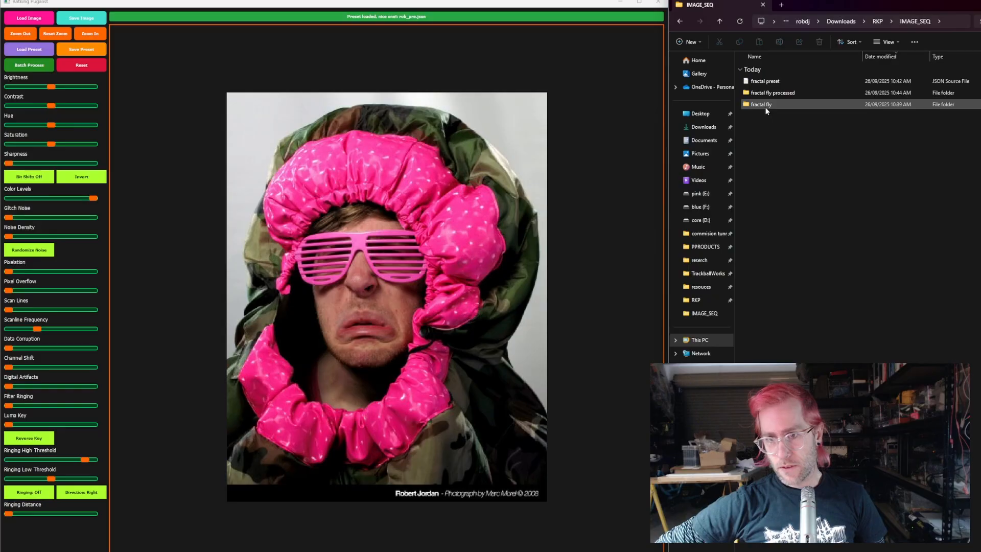
{"action": "double_click", "coordinate": [765, 105]}
{"action": "left_click_drag", "start_coordinate": [756, 81], "coordinate": [448, 247]}
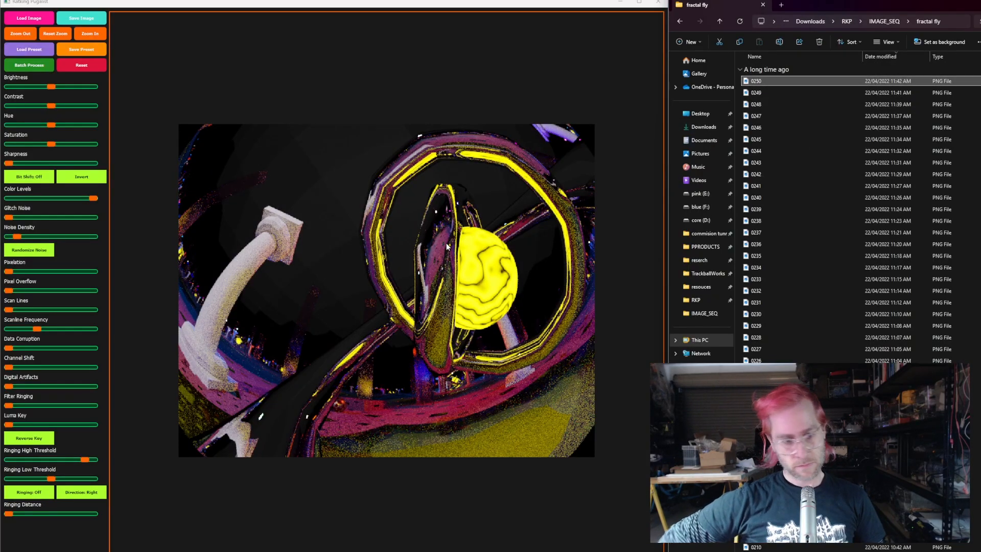
Step: Open frame 0239 in the image viewer and look through the fractal fly frames to 0206, and close the viewer
{"action": "double_click", "coordinate": [793, 209]}
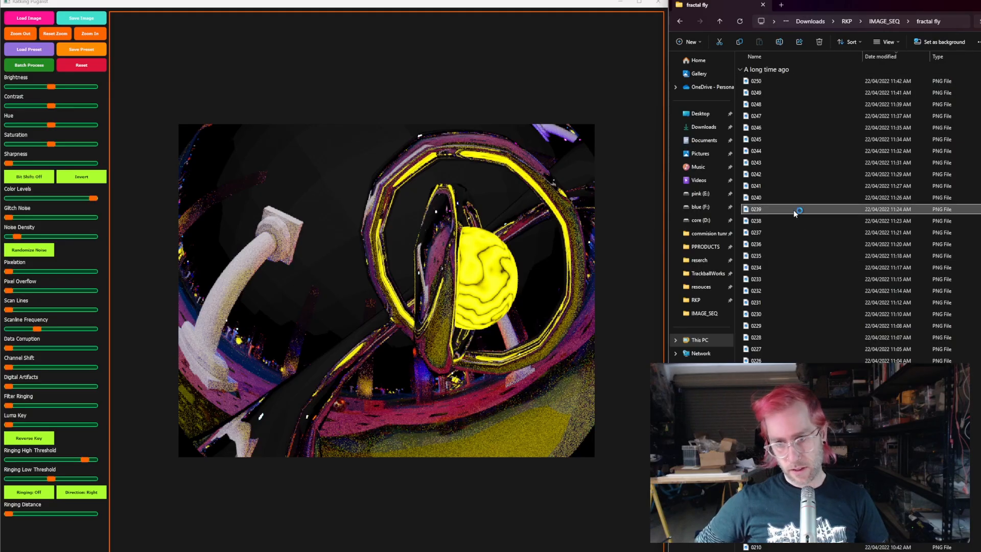
{"action": "left_click_drag", "start_coordinate": [781, 148], "coordinate": [653, 93]}
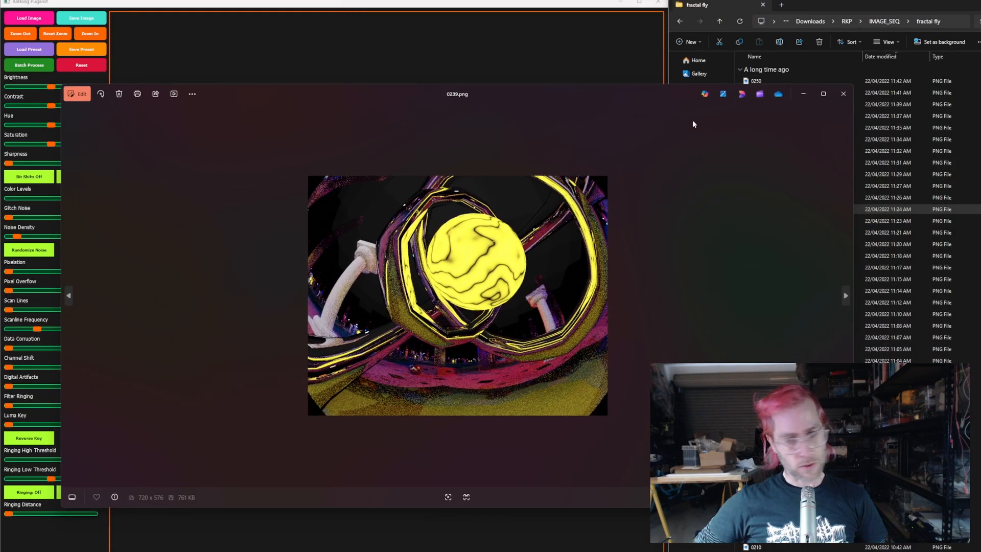
{"action": "left_click", "coordinate": [845, 296]}
{"action": "left_click", "coordinate": [845, 297]}
{"action": "left_click", "coordinate": [846, 296]}
{"action": "left_click", "coordinate": [845, 296]}
{"action": "left_click", "coordinate": [845, 296]}
{"action": "left_click", "coordinate": [845, 296]}
{"action": "left_click", "coordinate": [845, 296]}
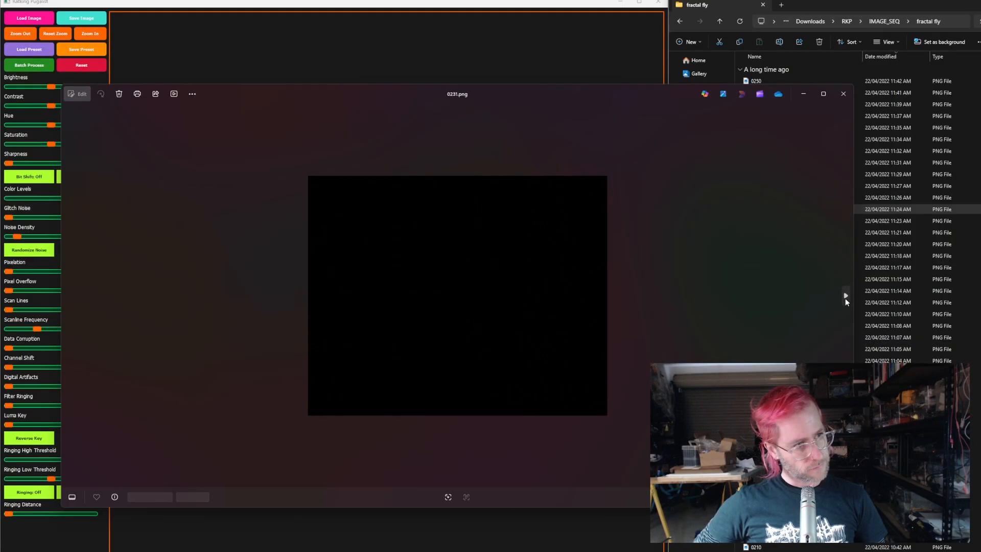
{"action": "left_click", "coordinate": [845, 296]}
{"action": "left_click", "coordinate": [845, 296]}
{"action": "left_click", "coordinate": [845, 296]}
{"action": "left_click", "coordinate": [845, 296]}
{"action": "left_click", "coordinate": [845, 296]}
{"action": "left_click", "coordinate": [845, 296]}
{"action": "left_click", "coordinate": [845, 296]}
{"action": "left_click", "coordinate": [845, 296]}
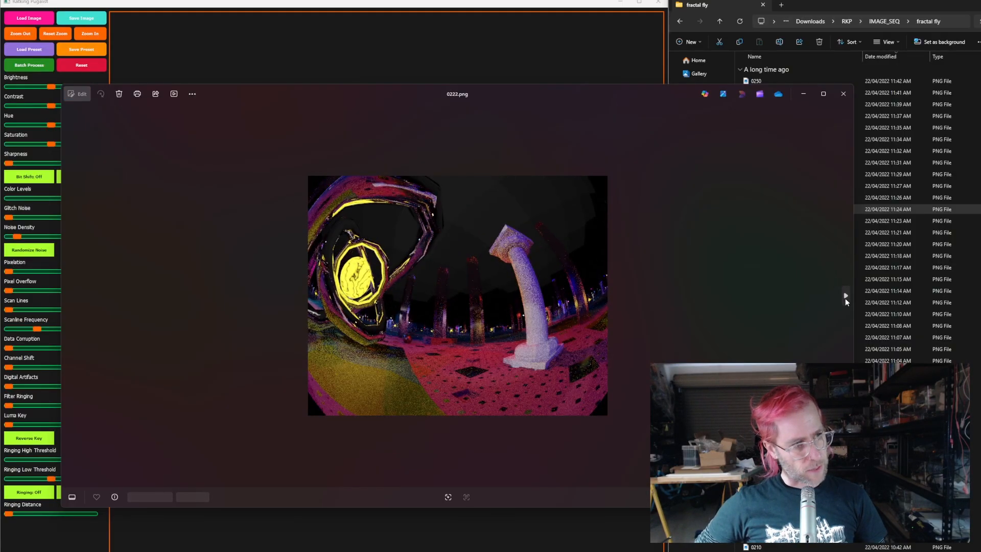
{"action": "left_click", "coordinate": [846, 296]}
{"action": "left_click", "coordinate": [845, 297]}
{"action": "left_click", "coordinate": [845, 296]}
{"action": "left_click", "coordinate": [845, 296]}
{"action": "left_click", "coordinate": [845, 296]}
{"action": "left_click", "coordinate": [845, 296]}
{"action": "left_click", "coordinate": [845, 296]}
{"action": "left_click", "coordinate": [845, 296]}
{"action": "left_click", "coordinate": [845, 296]}
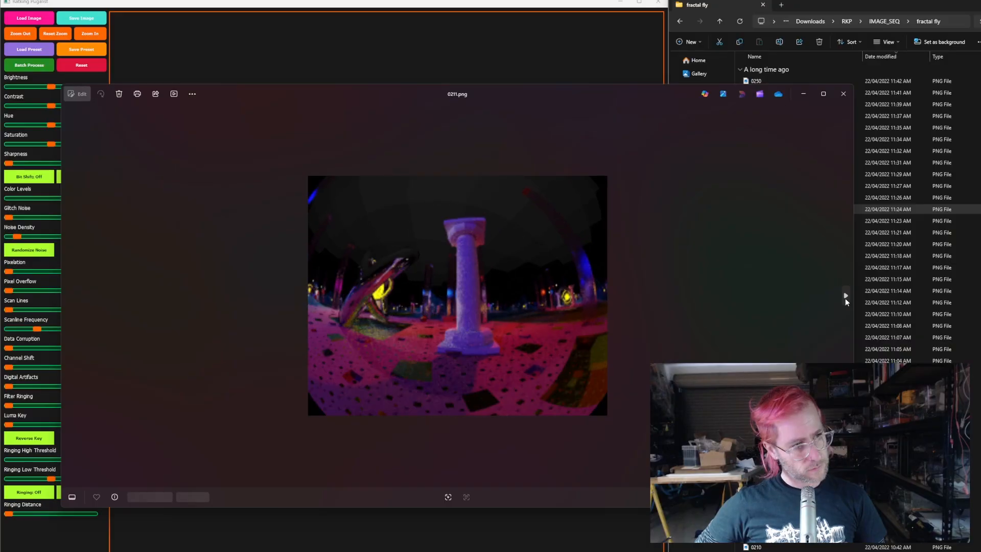
{"action": "left_click", "coordinate": [845, 297]}
{"action": "left_click", "coordinate": [845, 296]}
{"action": "left_click", "coordinate": [845, 296]}
{"action": "left_click", "coordinate": [846, 297]}
{"action": "left_click", "coordinate": [845, 297]}
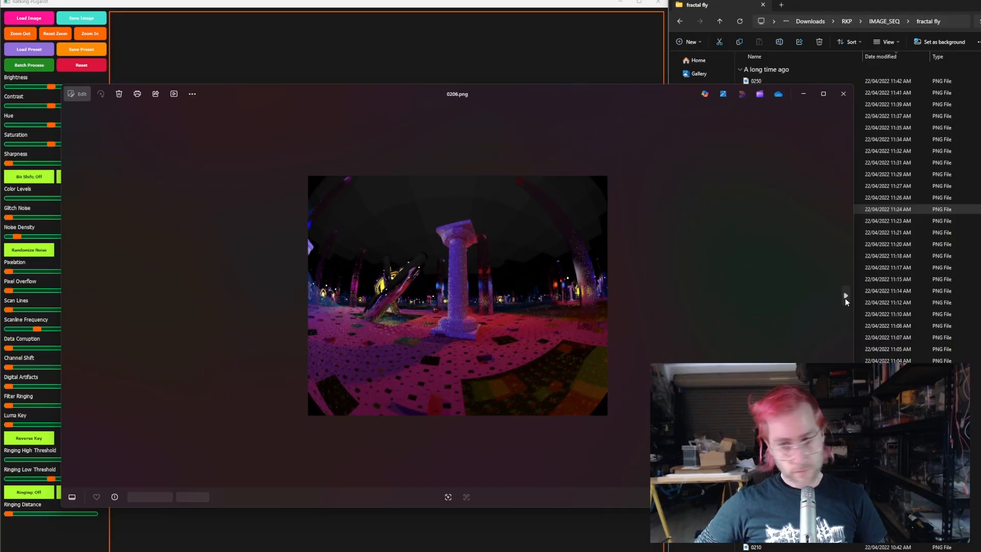
{"action": "left_click", "coordinate": [844, 97]}
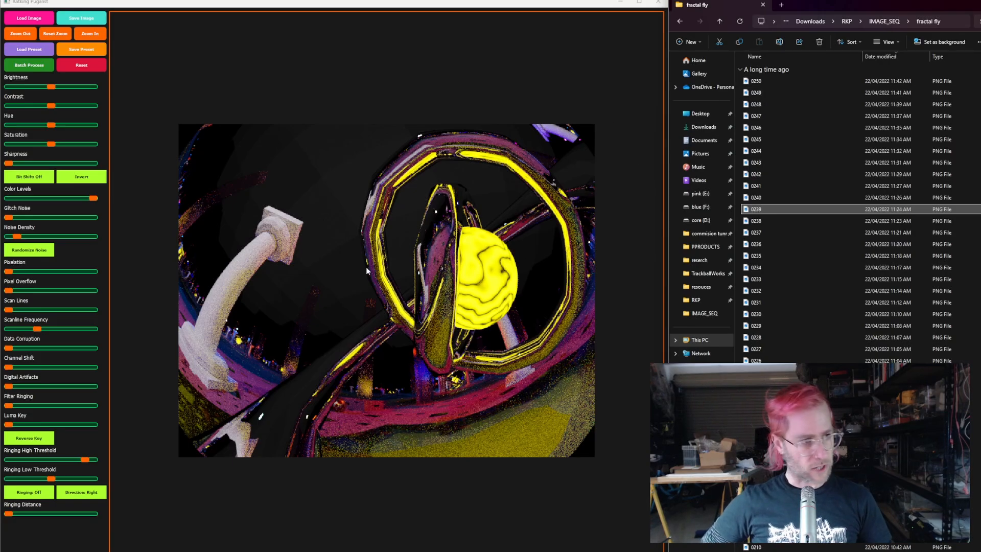
Step: Raise sharpness to about halfway, increase saturation and lower the hue slightly on frame 0250
{"action": "left_click", "coordinate": [57, 164]}
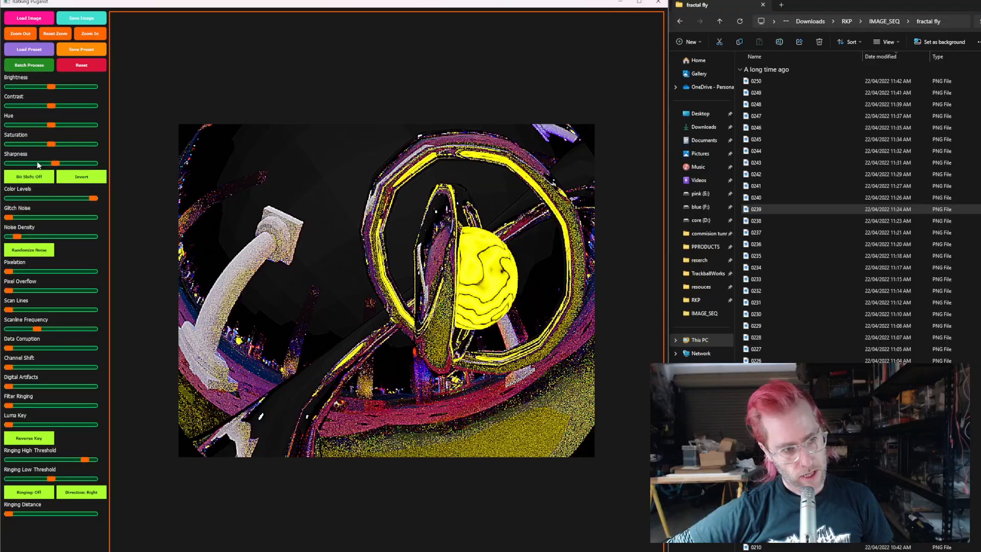
{"action": "left_click_drag", "start_coordinate": [54, 144], "coordinate": [64, 146]}
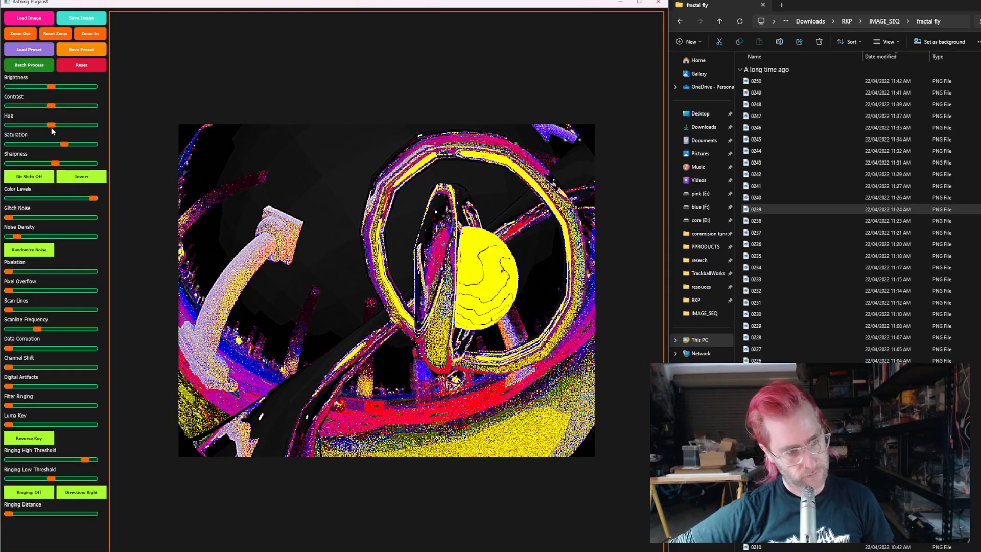
{"action": "left_click_drag", "start_coordinate": [51, 125], "coordinate": [43, 125]}
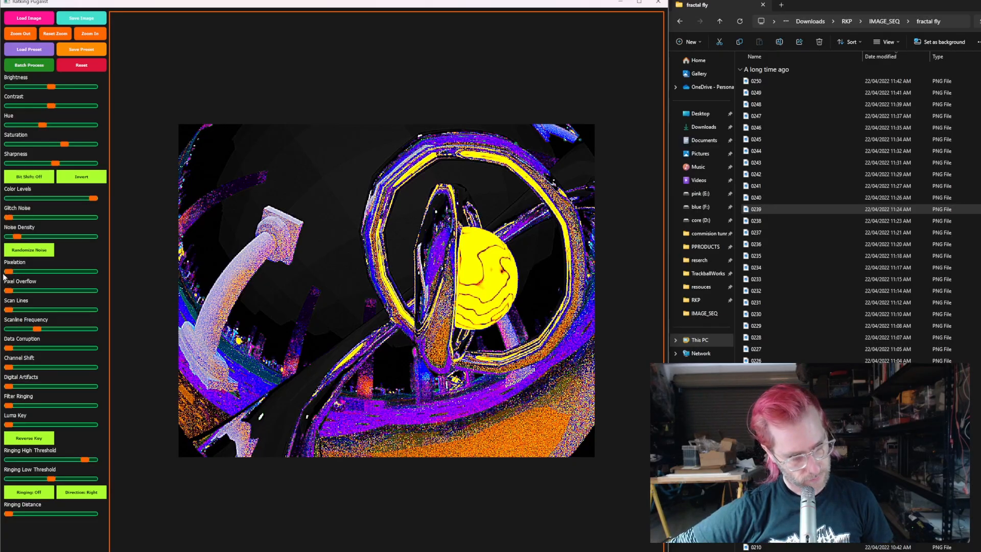
Step: Add slight pixel overflow, filter ringing, channel shift and digital artifacts to the fractal fly frame
{"action": "mouse_move", "coordinate": [14, 290]}
{"action": "left_mouse_down"}
{"action": "mouse_move", "coordinate": [31, 292]}
{"action": "mouse_move", "coordinate": [14, 292]}
{"action": "left_mouse_up"}
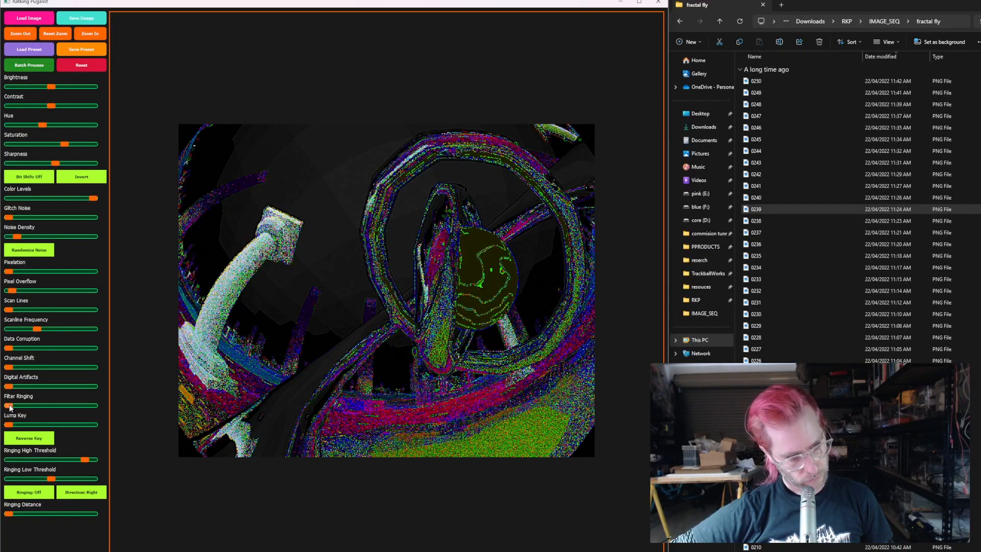
{"action": "left_click_drag", "start_coordinate": [10, 407], "coordinate": [22, 406]}
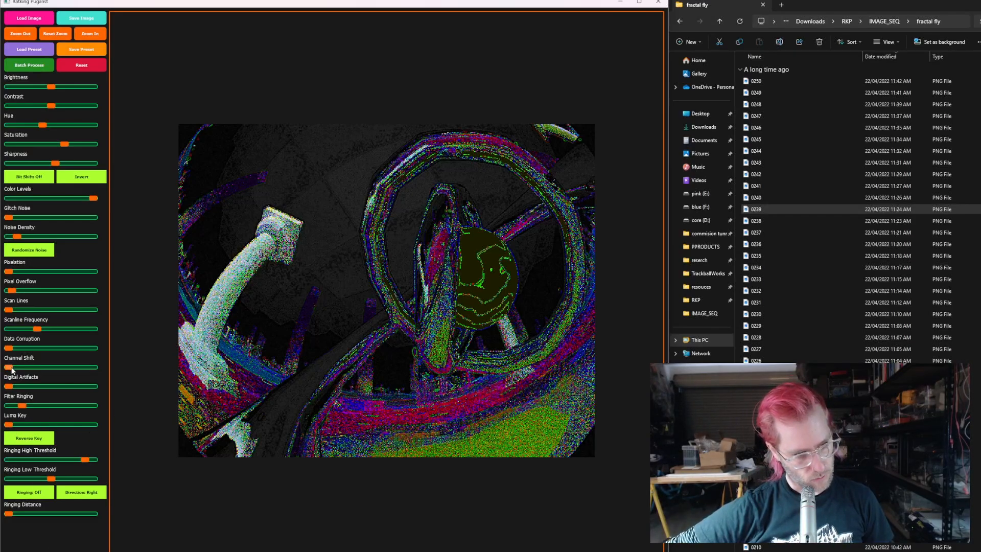
{"action": "left_click_drag", "start_coordinate": [12, 368], "coordinate": [18, 391]}
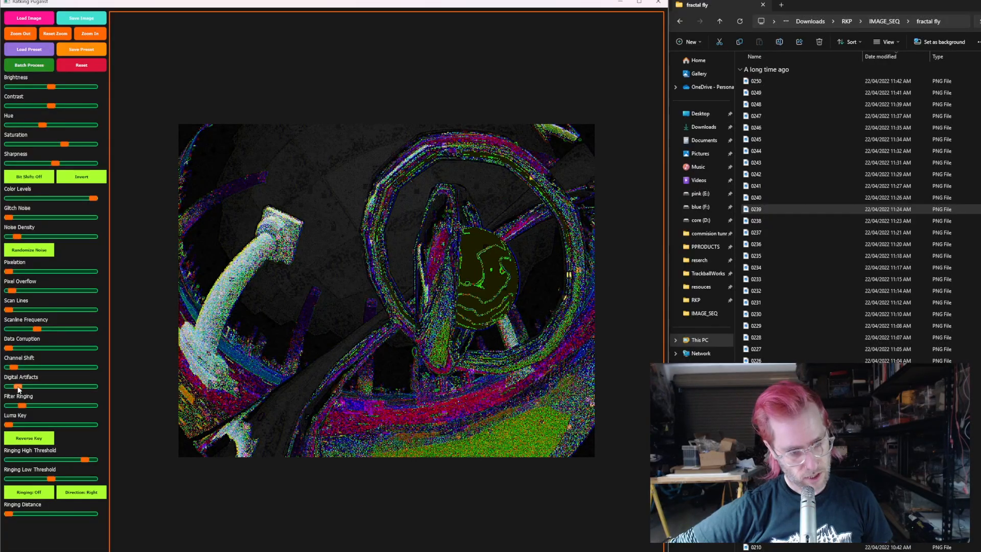
Step: Add minimal data corruption and slight scan lines at maximum scanline frequency, and set the bit shift to Left 1
{"action": "mouse_move", "coordinate": [8, 346]}
{"action": "left_mouse_down"}
{"action": "mouse_move", "coordinate": [28, 350]}
{"action": "mouse_move", "coordinate": [11, 351]}
{"action": "left_mouse_up"}
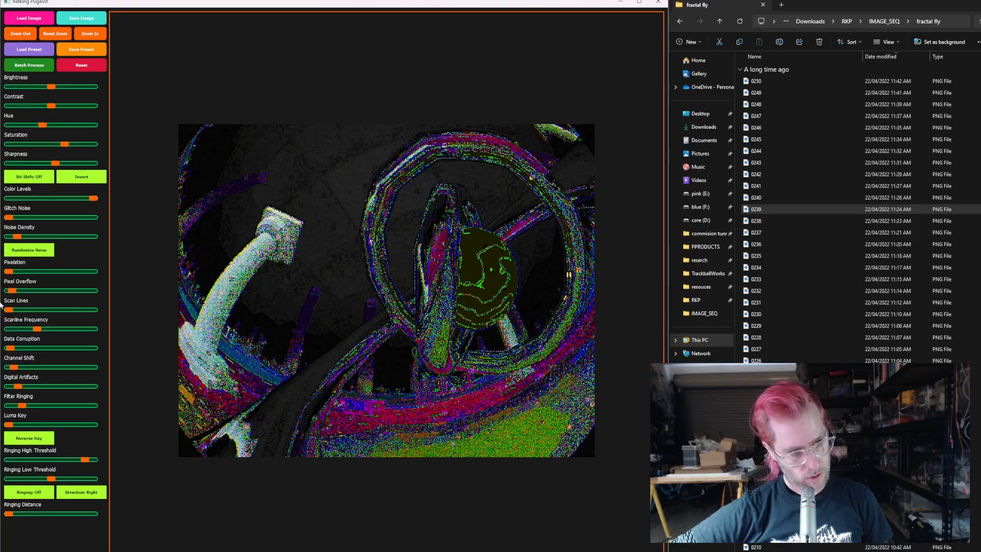
{"action": "left_click_drag", "start_coordinate": [9, 310], "coordinate": [144, 323]}
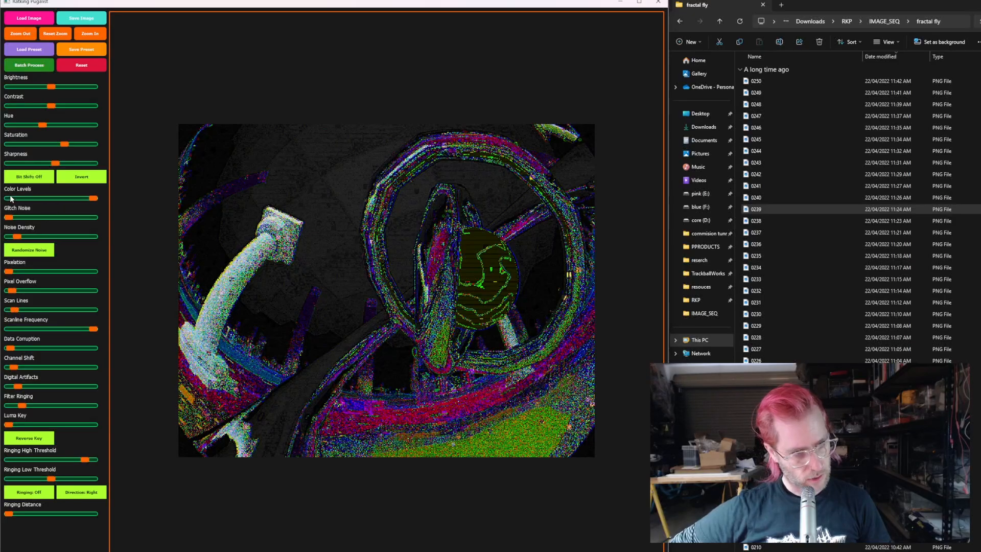
{"action": "left_click", "coordinate": [30, 178]}
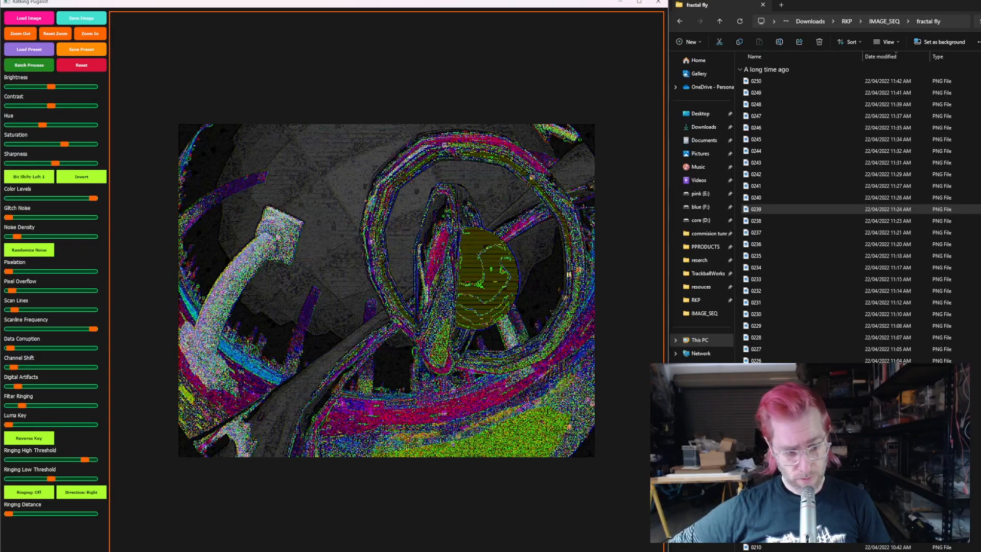
Step: Try the luma key at about three quarters, one third and near maximum, toggling the key between normal and reverse
{"action": "left_click_drag", "start_coordinate": [11, 422], "coordinate": [76, 420]}
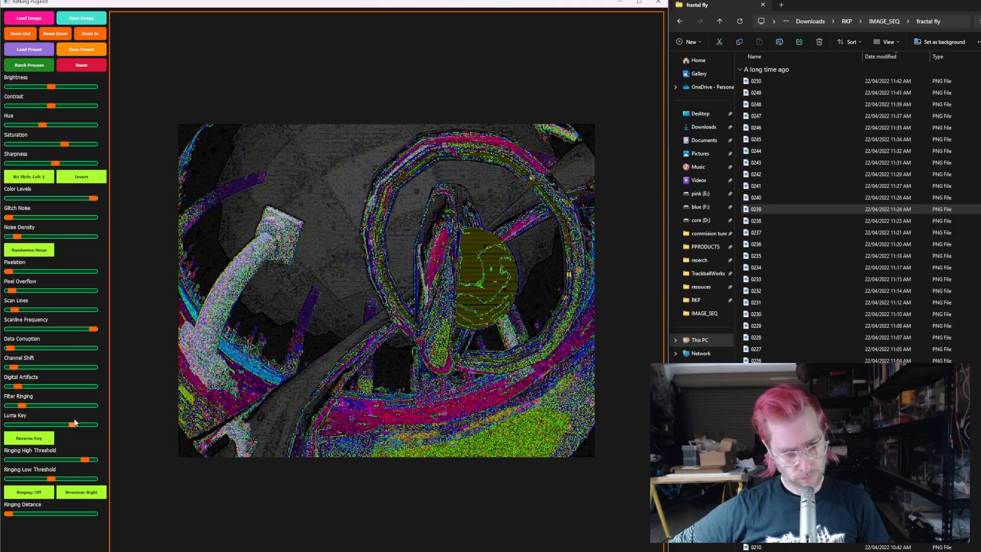
{"action": "left_click", "coordinate": [43, 438]}
{"action": "left_click", "coordinate": [43, 438]}
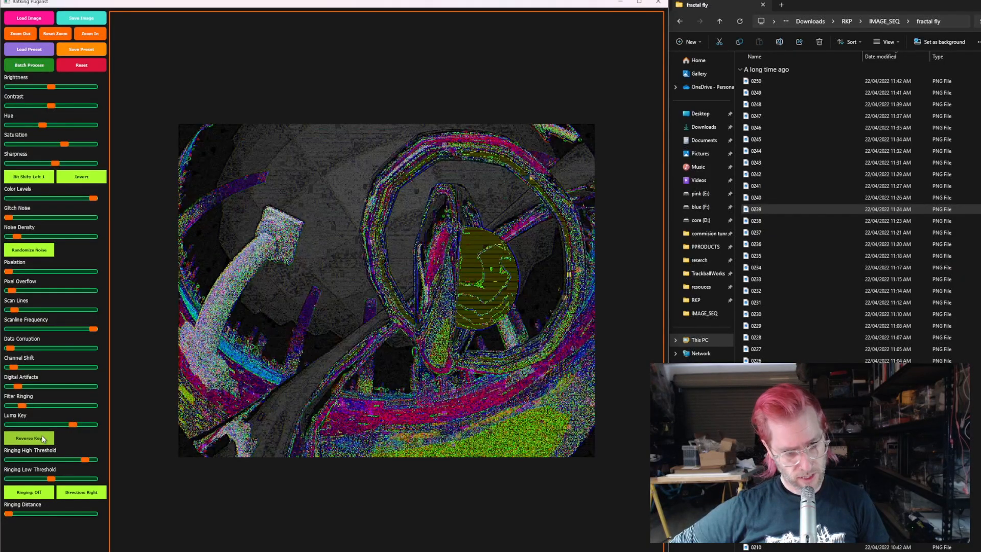
{"action": "left_click_drag", "start_coordinate": [73, 424], "coordinate": [34, 424]}
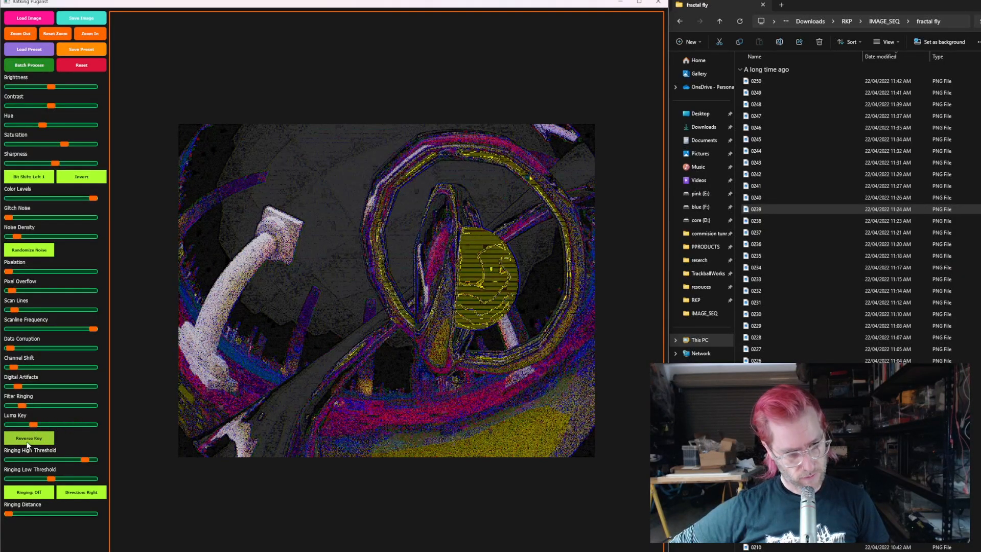
{"action": "left_click", "coordinate": [28, 440]}
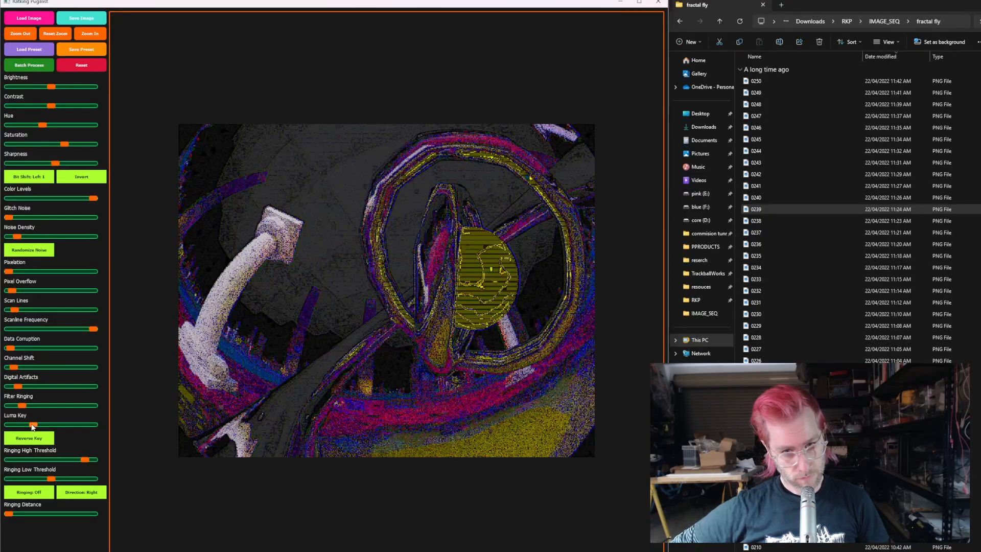
{"action": "left_click_drag", "start_coordinate": [34, 424], "coordinate": [87, 424]}
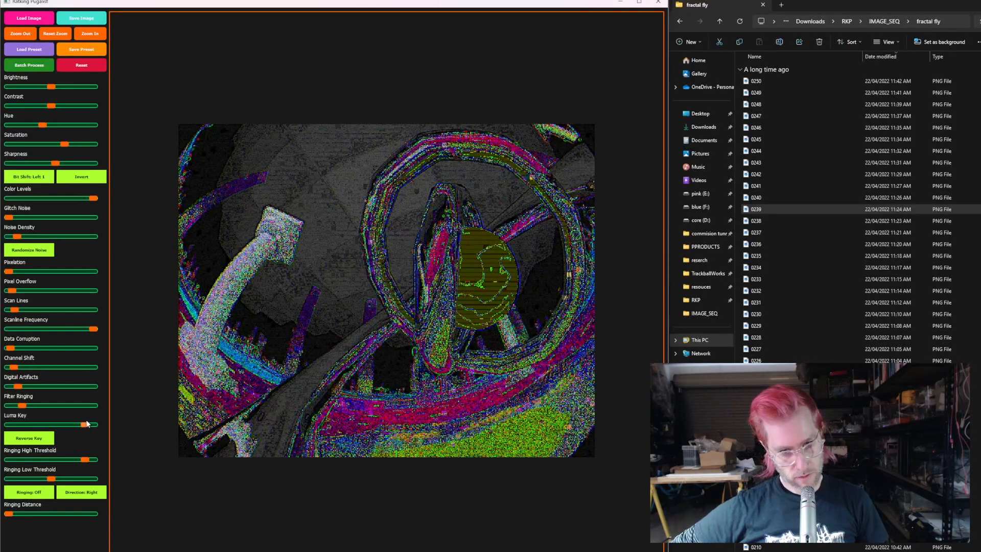
{"action": "left_click", "coordinate": [38, 438]}
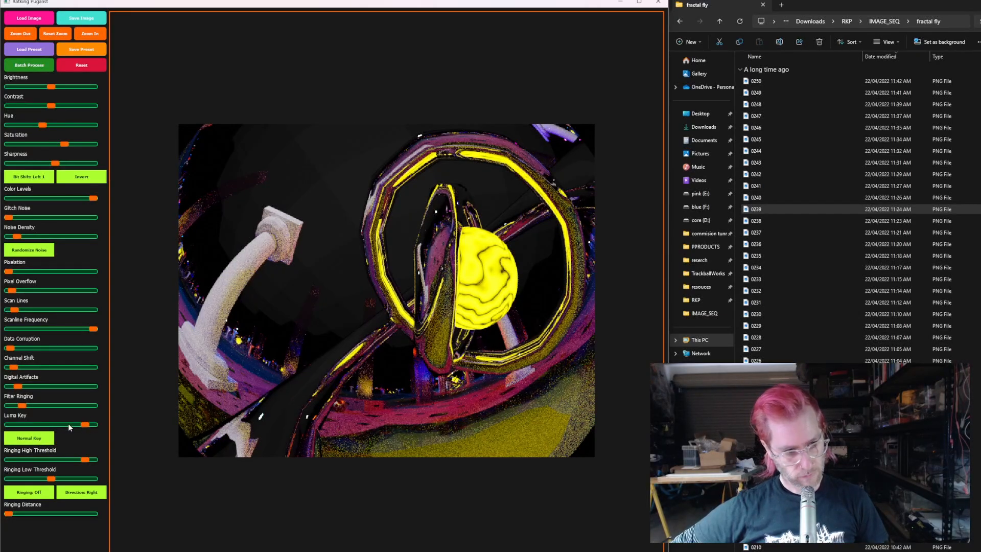
Step: Set the luma key to about three quarters, switch the key direction back and invert the frame's colors
{"action": "left_click_drag", "start_coordinate": [85, 425], "coordinate": [36, 429]}
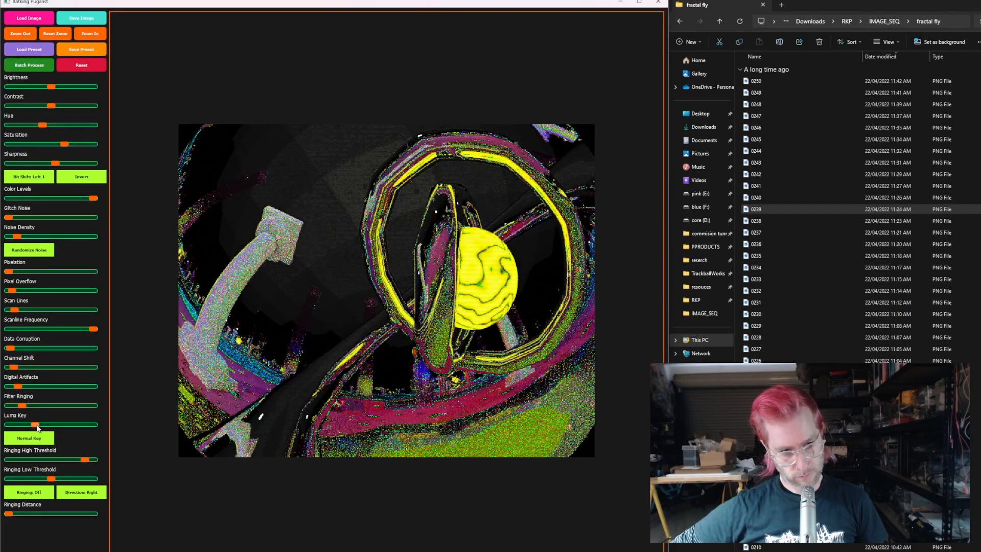
{"action": "left_click_drag", "start_coordinate": [37, 427], "coordinate": [75, 426]}
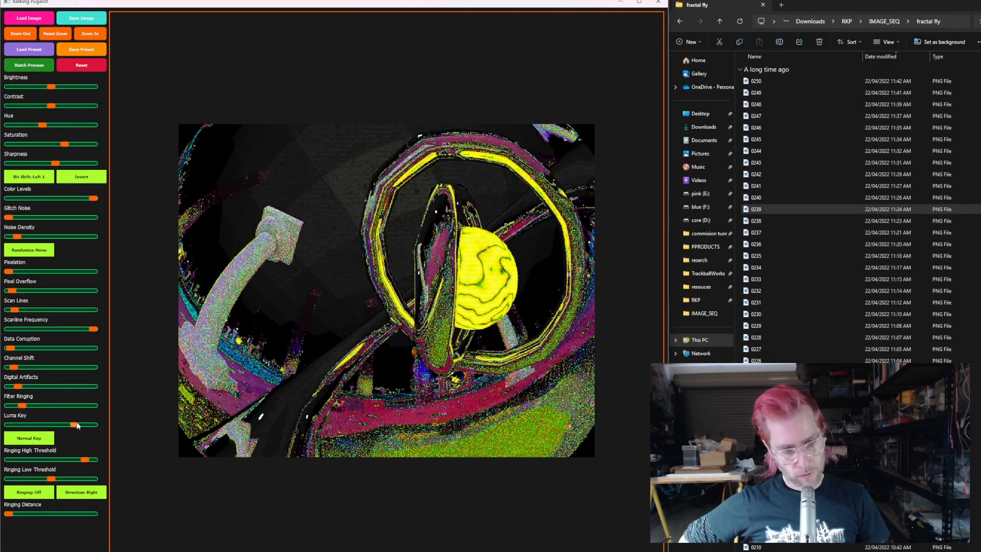
{"action": "left_click", "coordinate": [30, 438]}
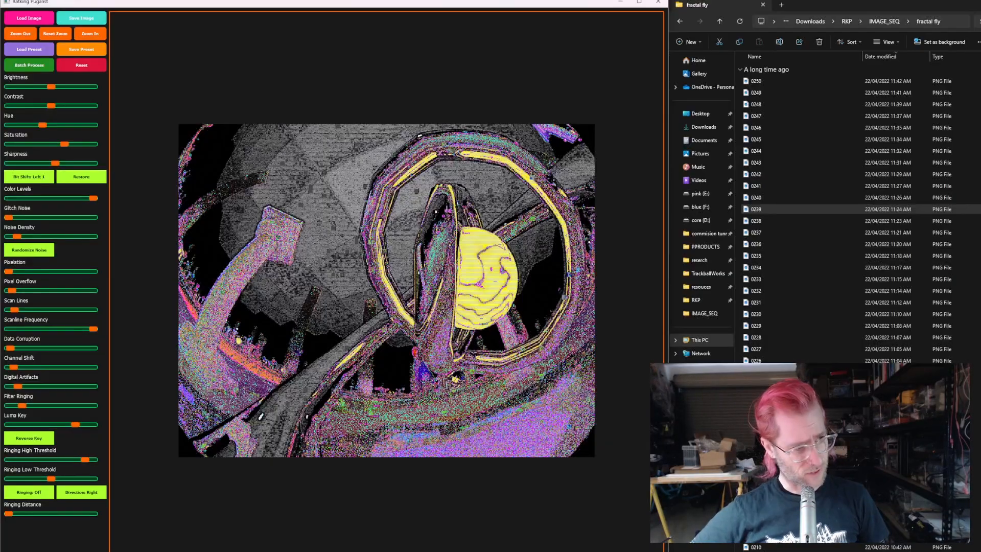
{"action": "mouse_move", "coordinate": [8, 550]}
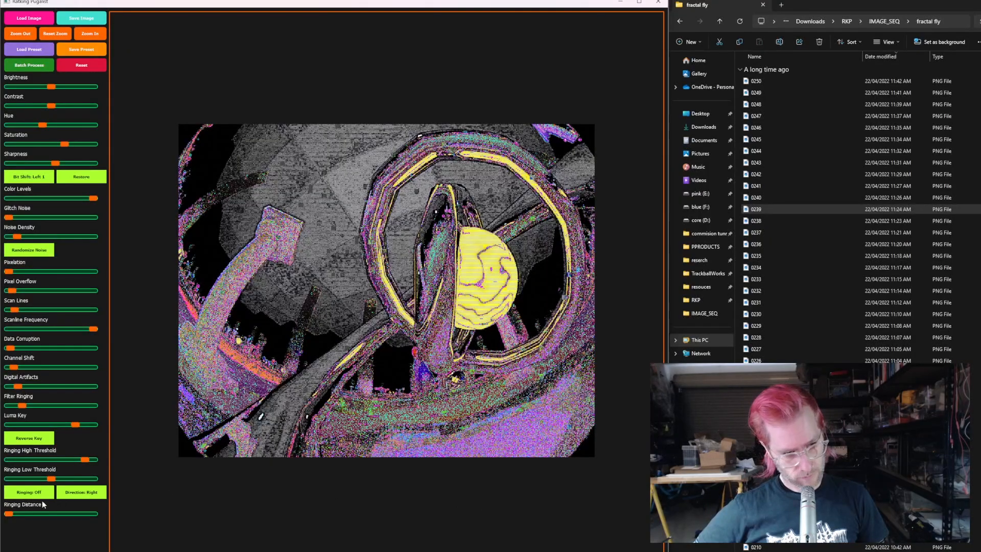
Step: Set the ringing to Same with direction Down, lower its high threshold to about two thirds and raise its distance slightly
{"action": "left_click", "coordinate": [32, 493]}
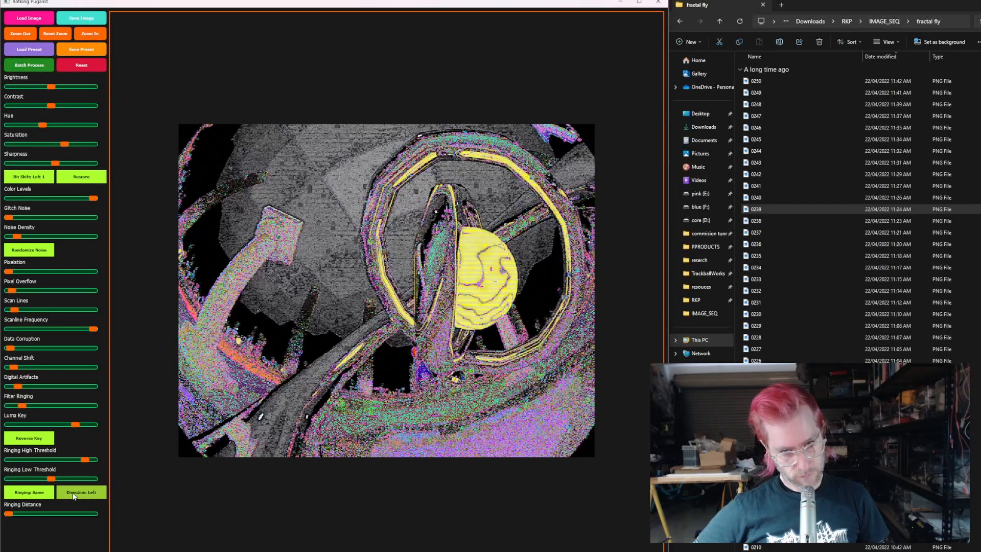
{"action": "left_click", "coordinate": [73, 494]}
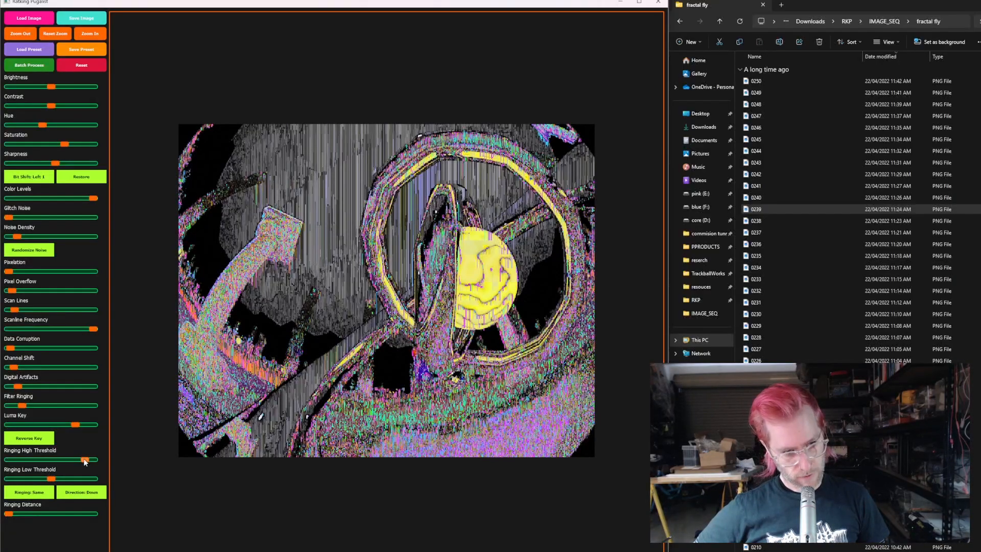
{"action": "left_click_drag", "start_coordinate": [70, 461], "coordinate": [66, 461]}
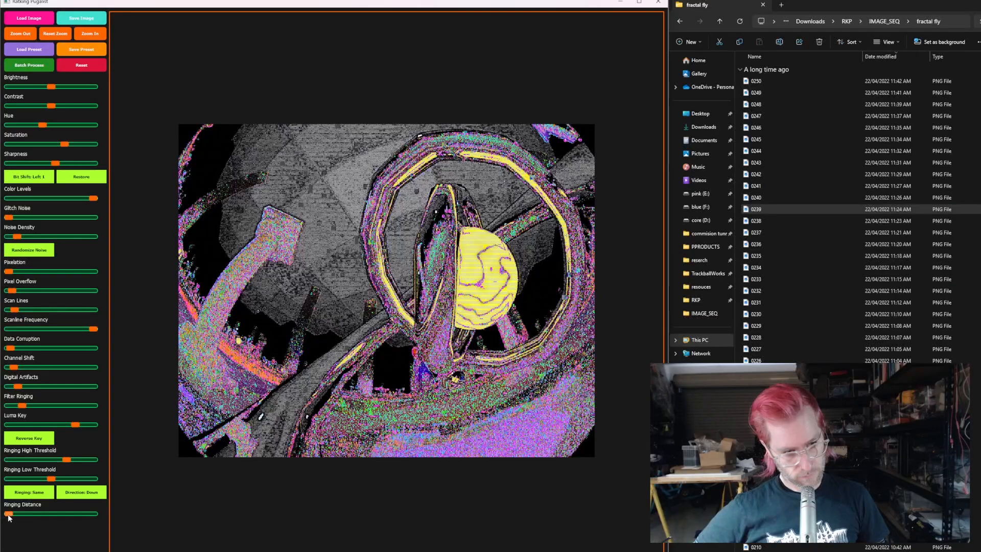
{"action": "left_click_drag", "start_coordinate": [8, 514], "coordinate": [15, 515]}
Step: Try Black ringing at several short ringing distances, and switch the ringing mode back to Same
{"action": "left_click", "coordinate": [31, 494]}
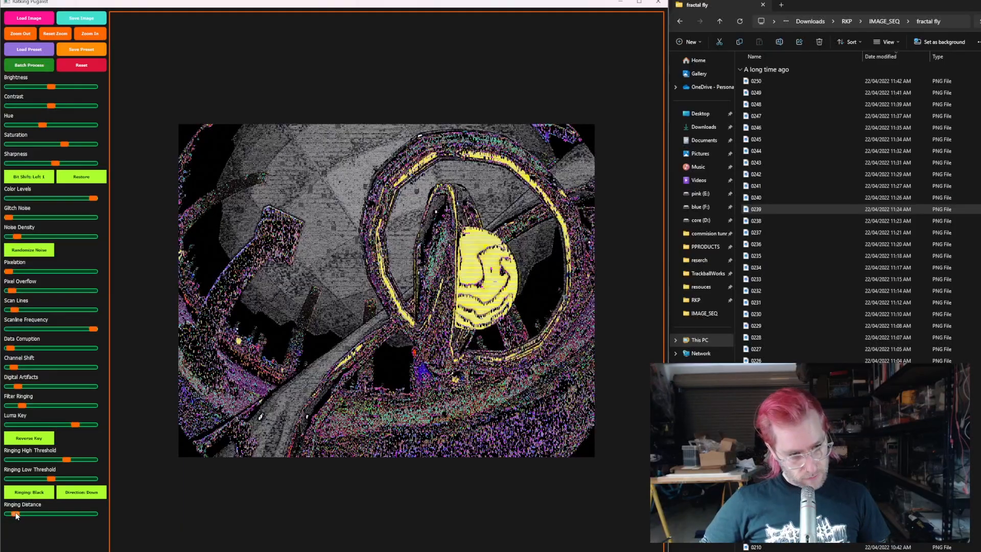
{"action": "left_click_drag", "start_coordinate": [16, 514], "coordinate": [34, 515]}
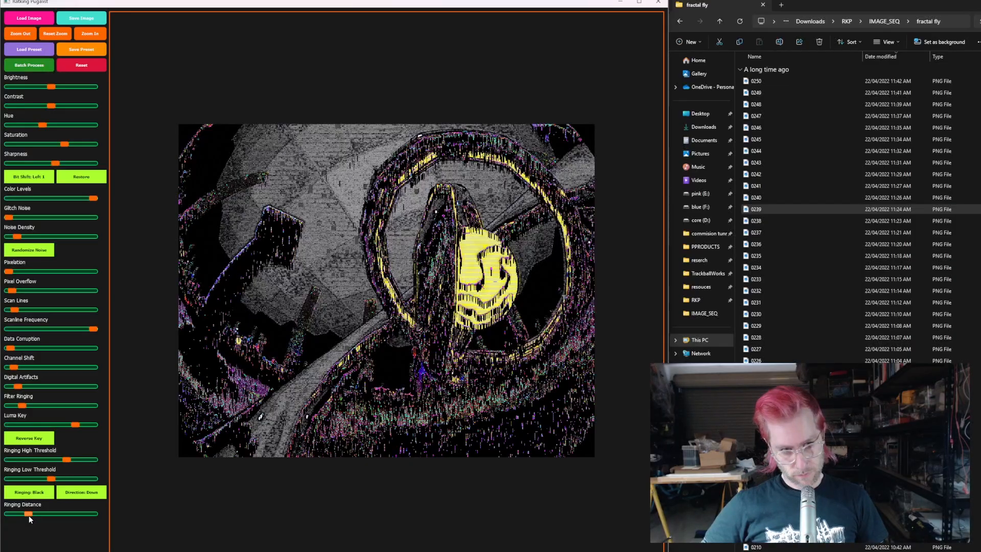
{"action": "left_click_drag", "start_coordinate": [29, 515], "coordinate": [21, 517]}
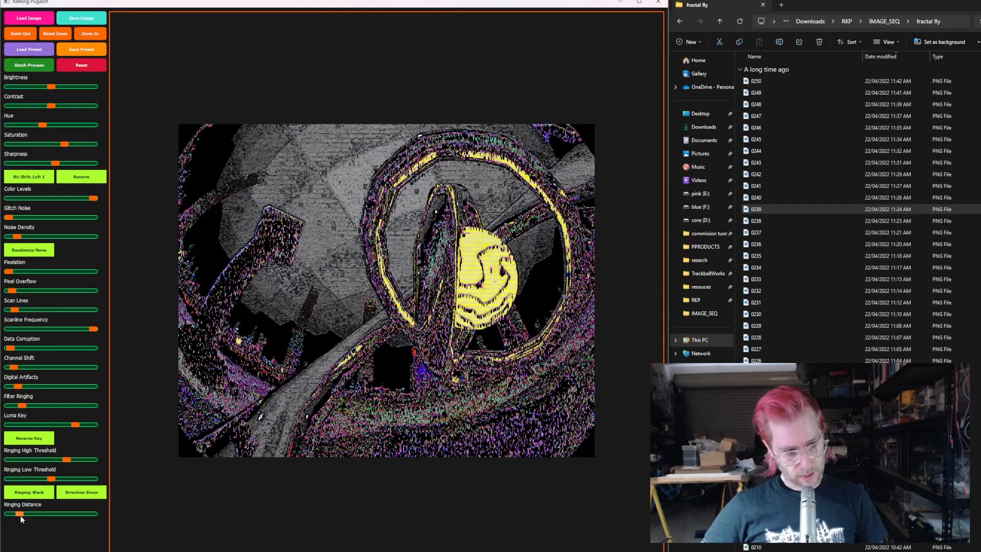
{"action": "left_click_drag", "start_coordinate": [33, 514], "coordinate": [17, 516]}
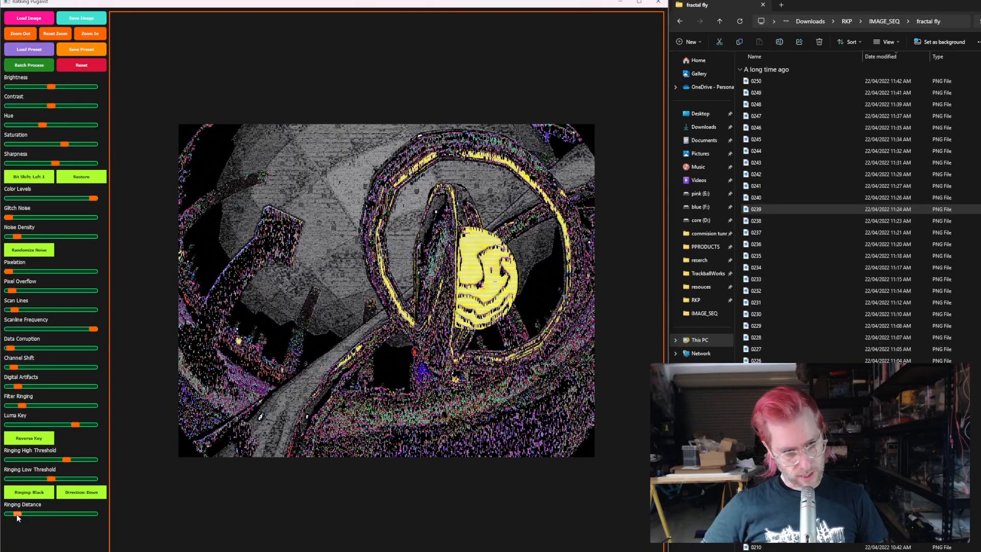
{"action": "left_click", "coordinate": [35, 495]}
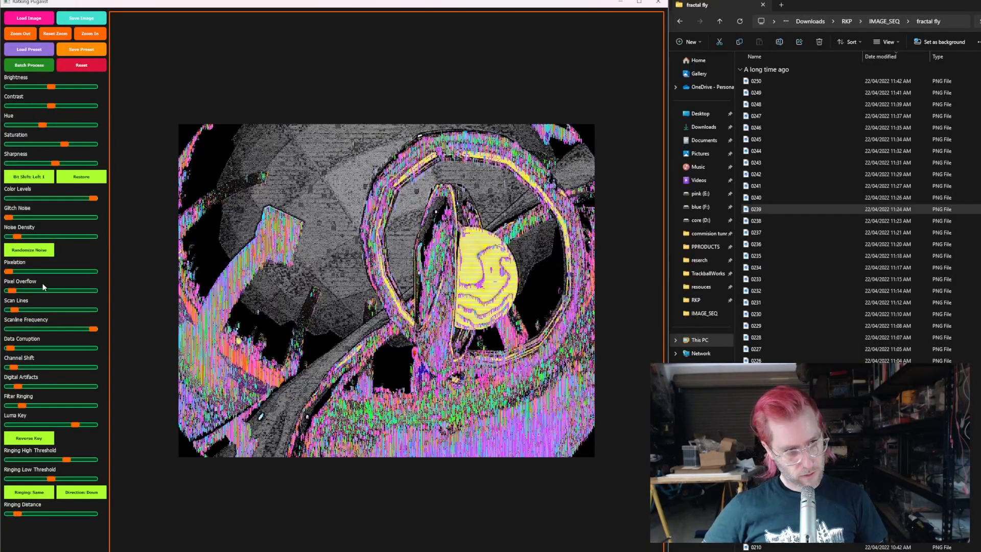
Step: Randomize the noise pattern repeatedly to compare variations on the fractal fly frame
{"action": "left_click", "coordinate": [42, 253]}
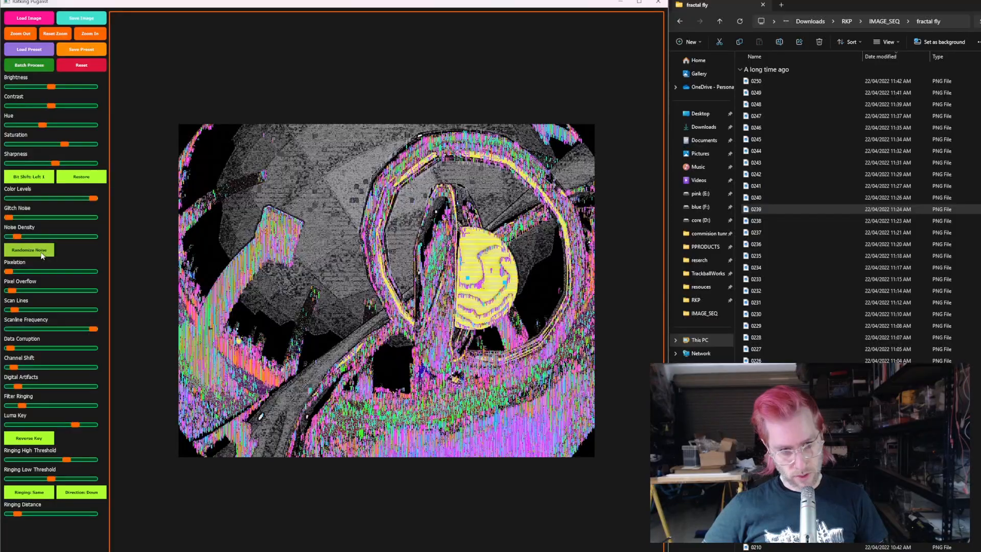
{"action": "left_click", "coordinate": [42, 254]}
{"action": "left_click", "coordinate": [42, 254]}
{"action": "left_click", "coordinate": [42, 254]}
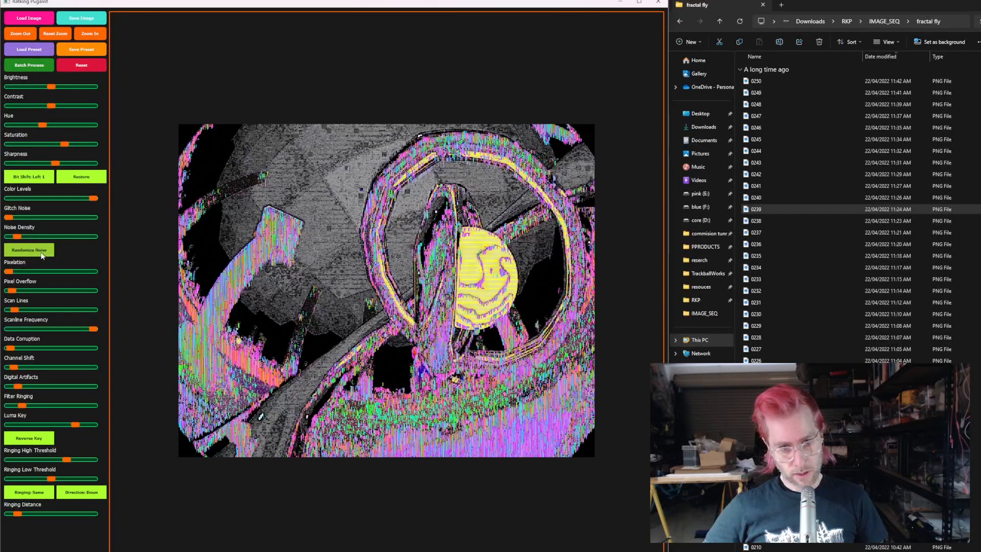
{"action": "left_click", "coordinate": [42, 254]}
{"action": "left_click", "coordinate": [42, 254]}
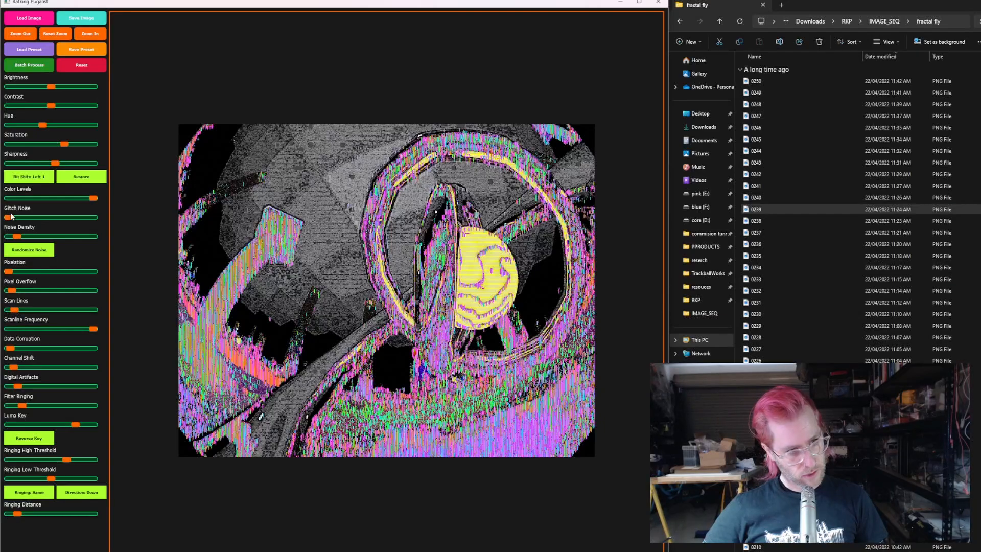
Step: Try glitch noise at a little under half strength and randomize its pattern several times
{"action": "left_click_drag", "start_coordinate": [11, 217], "coordinate": [49, 217]}
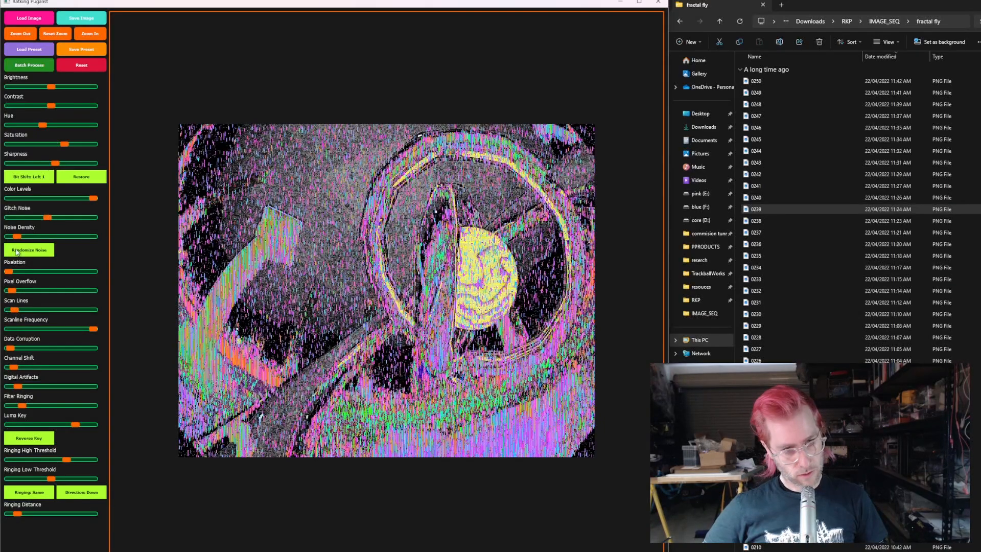
{"action": "left_click", "coordinate": [20, 252]}
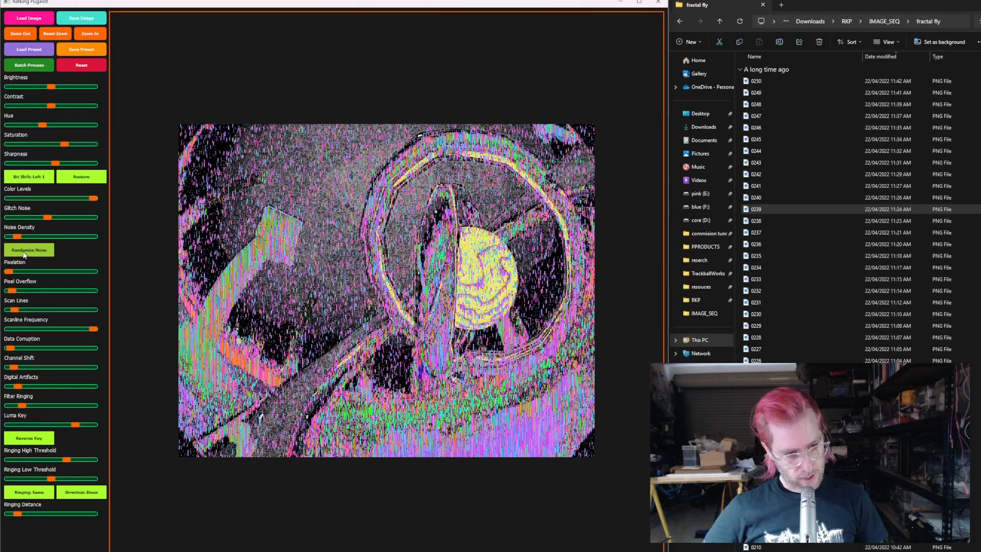
{"action": "left_click", "coordinate": [23, 254]}
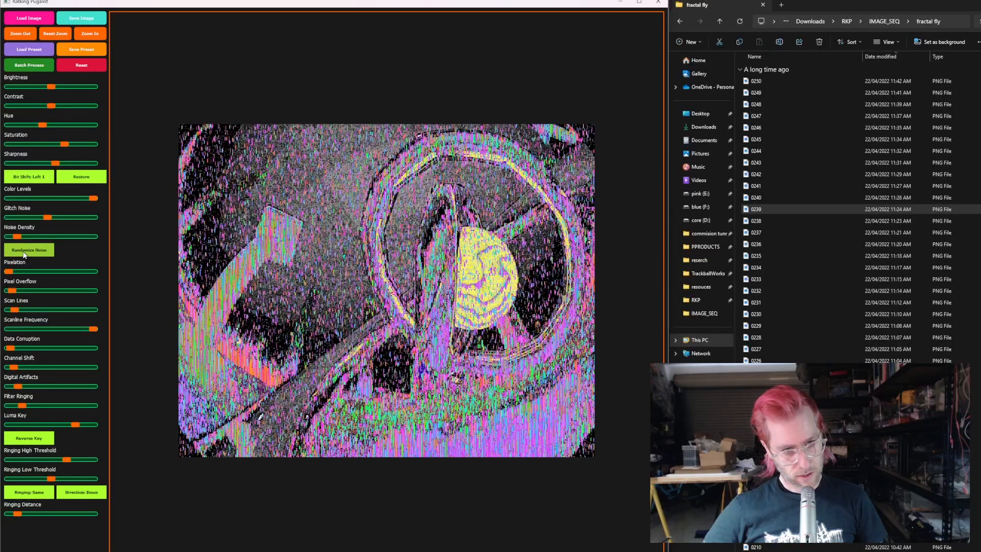
{"action": "left_click", "coordinate": [24, 254]}
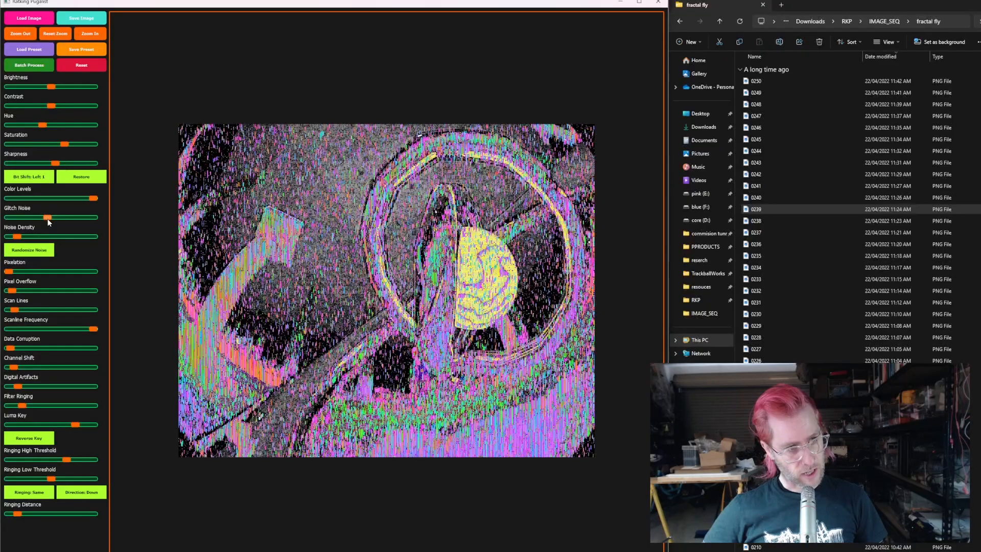
Step: Lower the glitch noise to a slight amount and randomize its pattern again
{"action": "left_click_drag", "start_coordinate": [47, 218], "coordinate": [13, 218]}
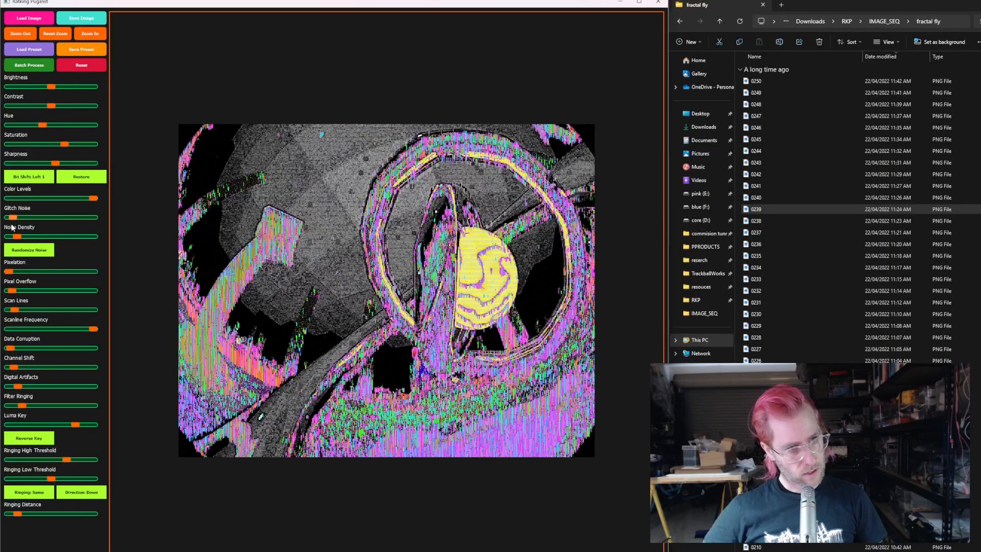
{"action": "left_click", "coordinate": [30, 250]}
{"action": "left_click", "coordinate": [29, 255]}
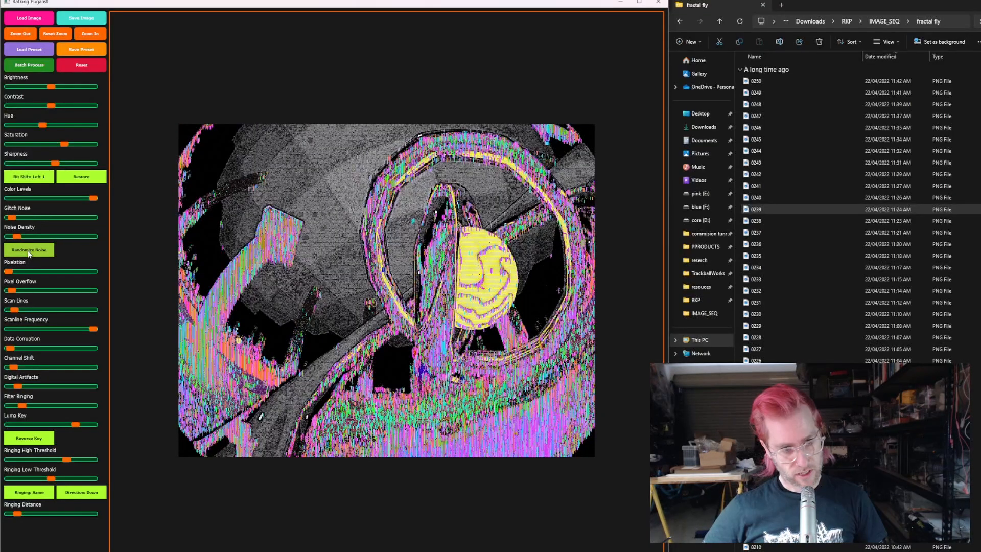
{"action": "left_click", "coordinate": [29, 255]}
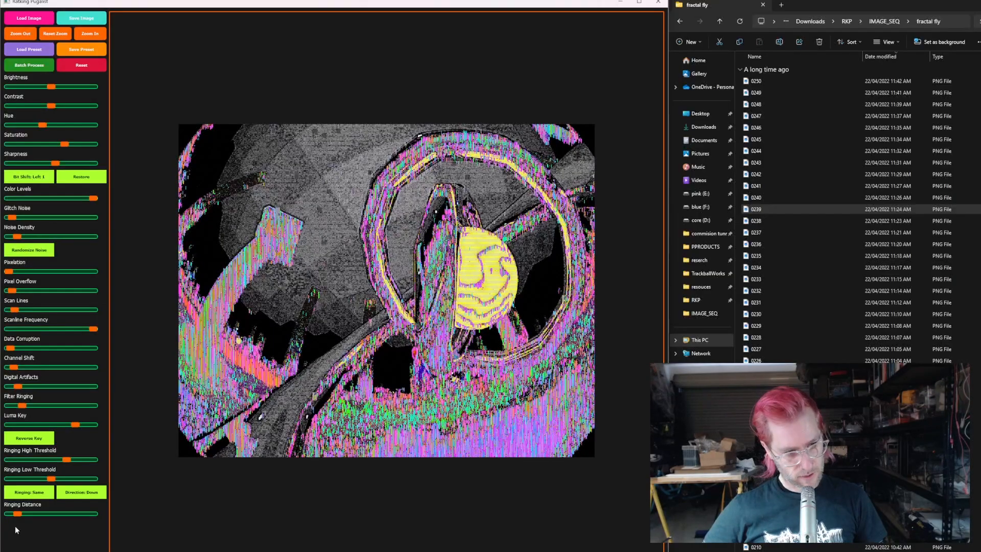
Step: Reduce the ringing distance slightly and inspect the glitched frame's detail up close
{"action": "mouse_move", "coordinate": [20, 516]}
{"action": "left_mouse_down"}
{"action": "mouse_move", "coordinate": [4, 517]}
{"action": "mouse_move", "coordinate": [17, 518]}
{"action": "left_mouse_up"}
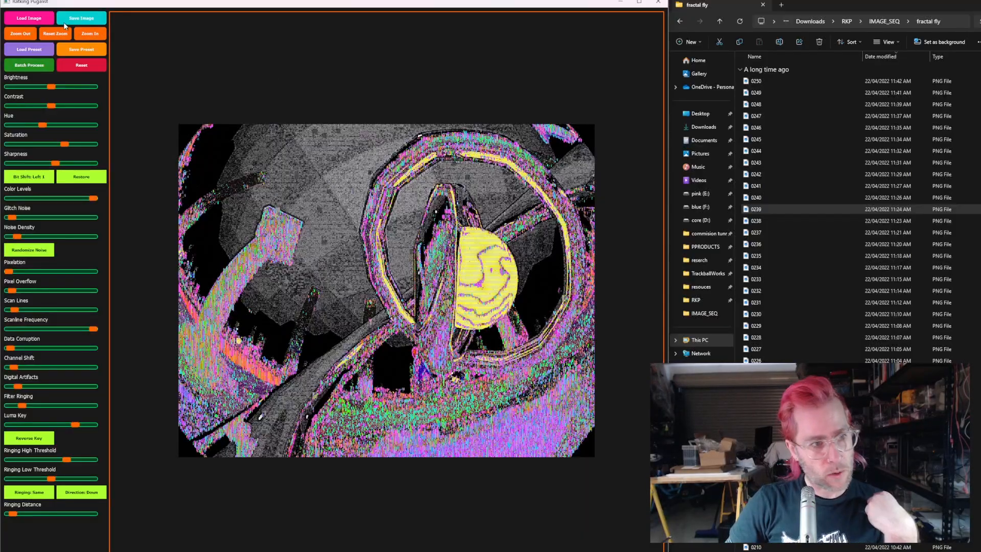
{"action": "left_click", "coordinate": [92, 34]}
{"action": "left_click", "coordinate": [93, 34]}
{"action": "left_click", "coordinate": [94, 36]}
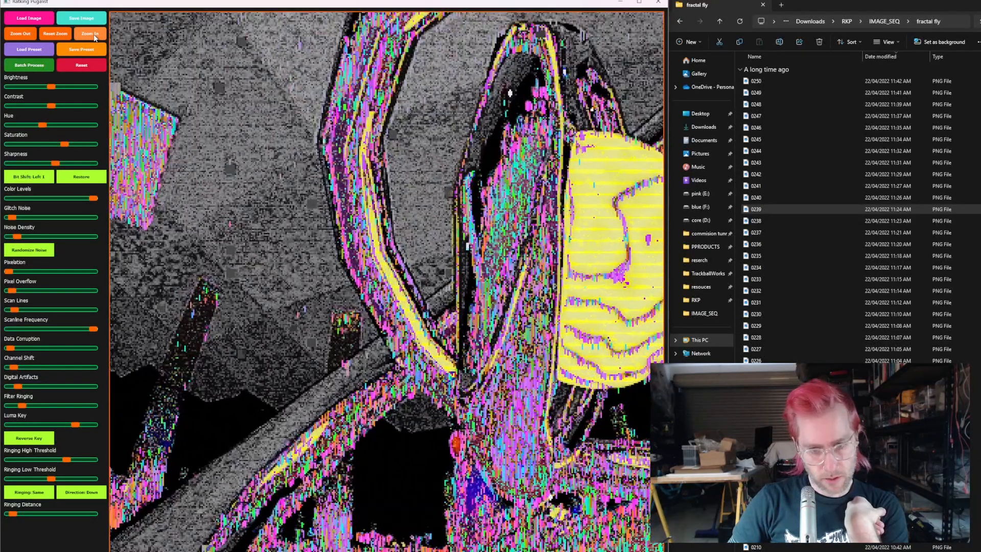
{"action": "left_click", "coordinate": [94, 36]}
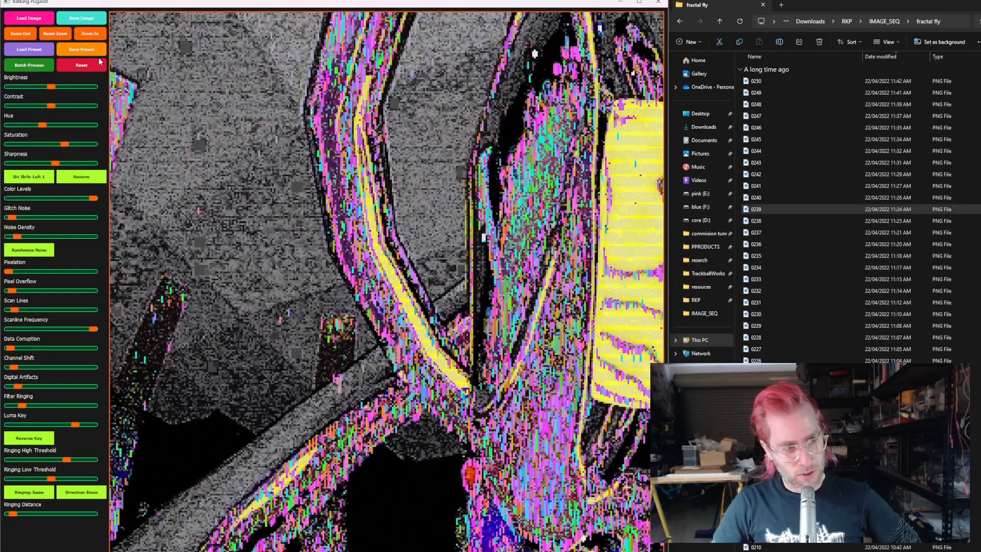
Step: Save the look over the existing fractal preset in the IMAGE_SEQ folder, and reset the effects and zoom
{"action": "left_click", "coordinate": [69, 52]}
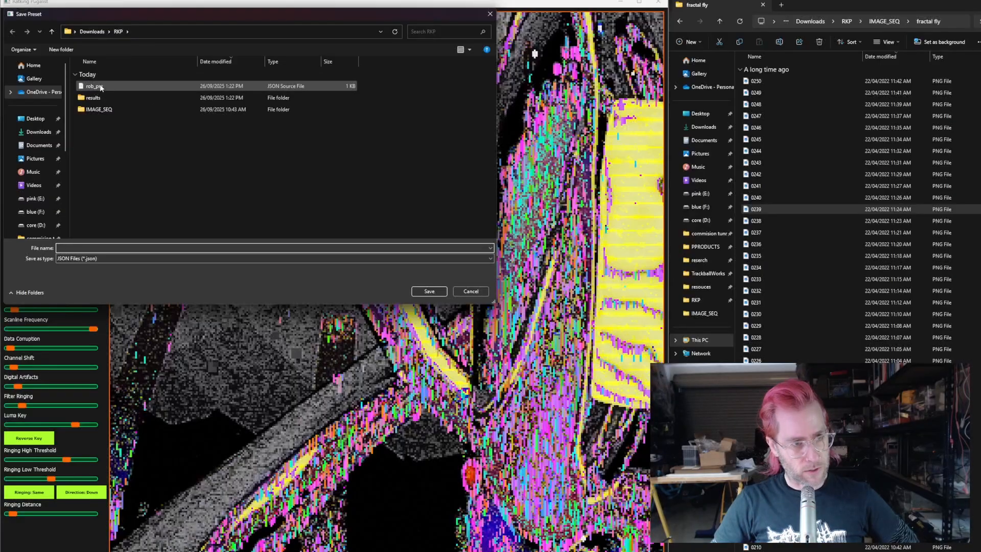
{"action": "double_click", "coordinate": [102, 108]}
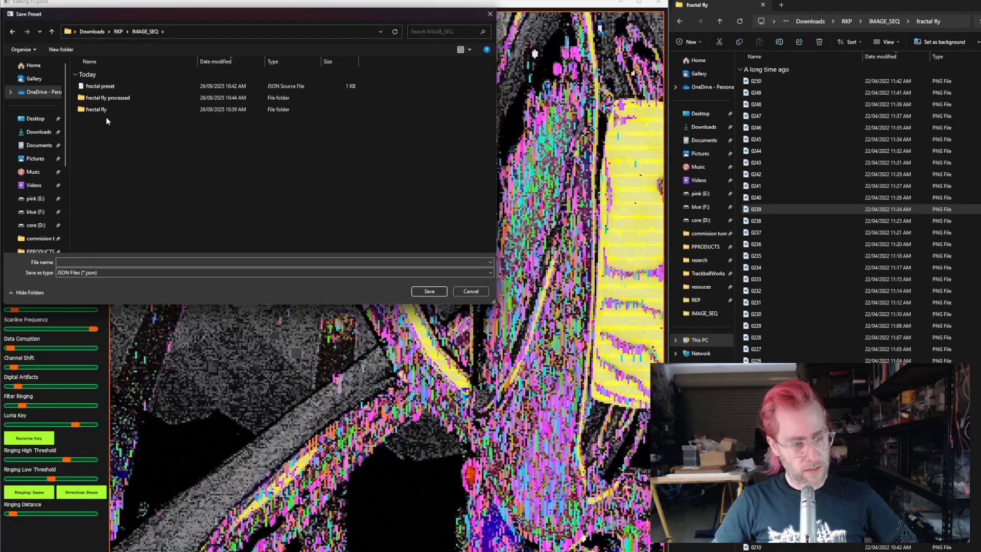
{"action": "left_click", "coordinate": [104, 87]}
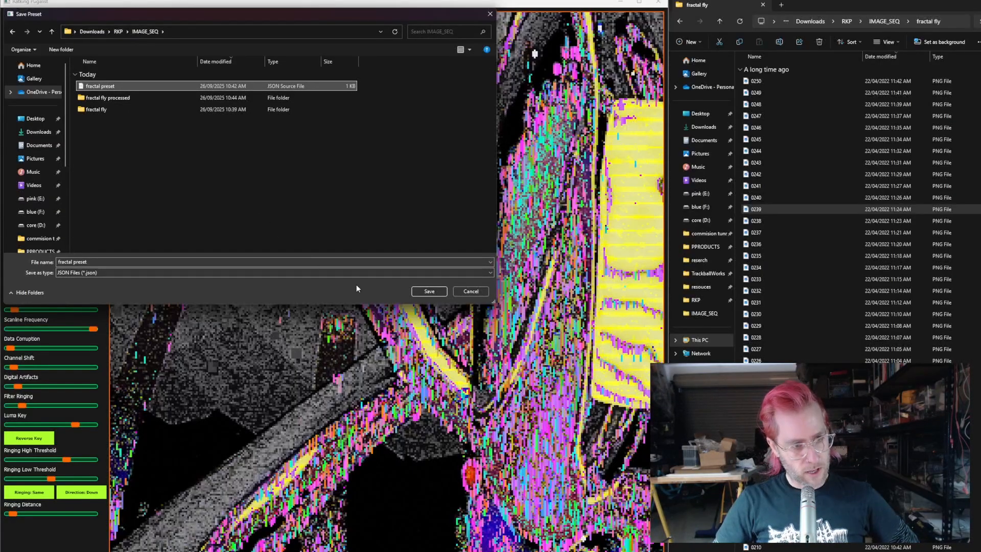
{"action": "left_click", "coordinate": [428, 292]}
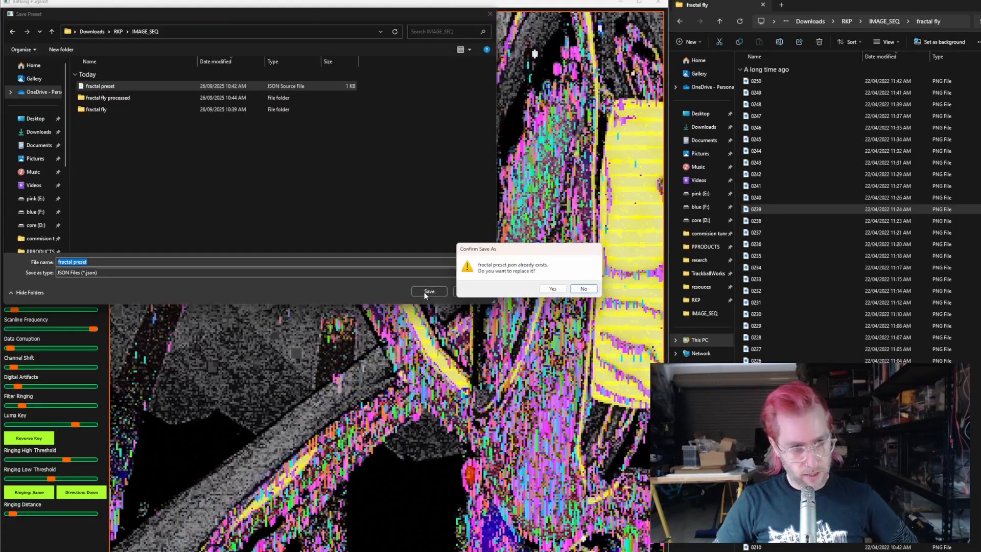
{"action": "left_click", "coordinate": [552, 288]}
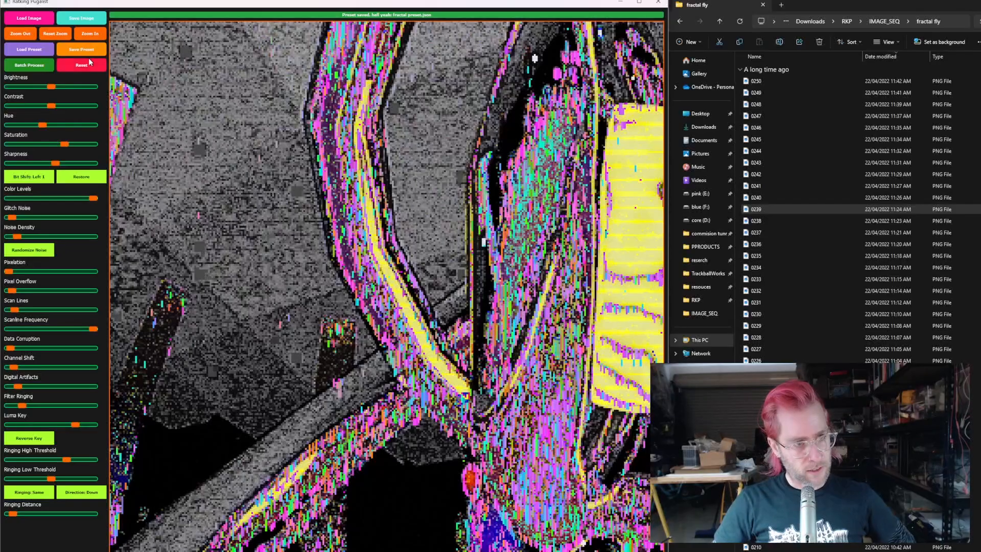
{"action": "left_click", "coordinate": [83, 65]}
{"action": "left_click", "coordinate": [56, 34]}
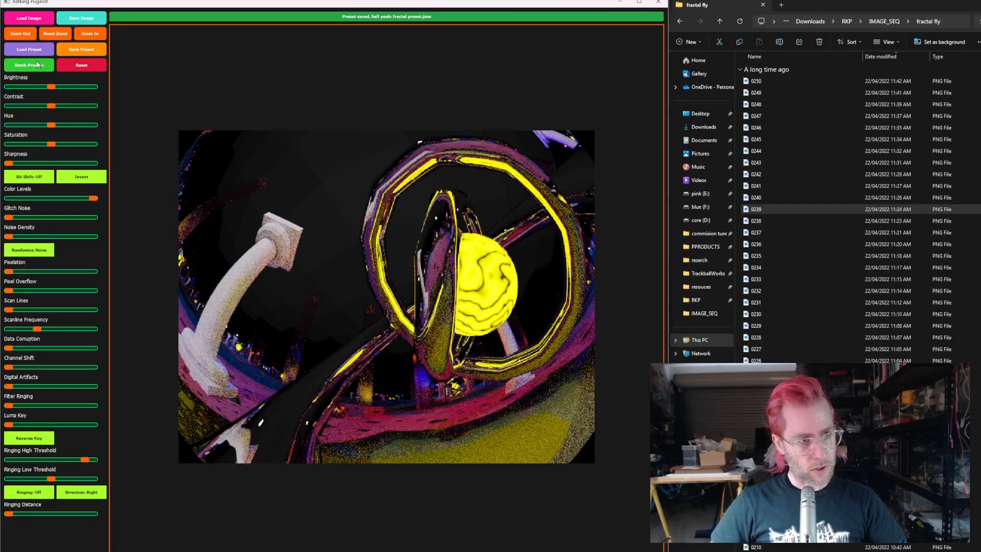
Step: Batch process the fractal fly folder with the fractal preset, outputting the images to the fractal fly processed folder
{"action": "left_click", "coordinate": [18, 67]}
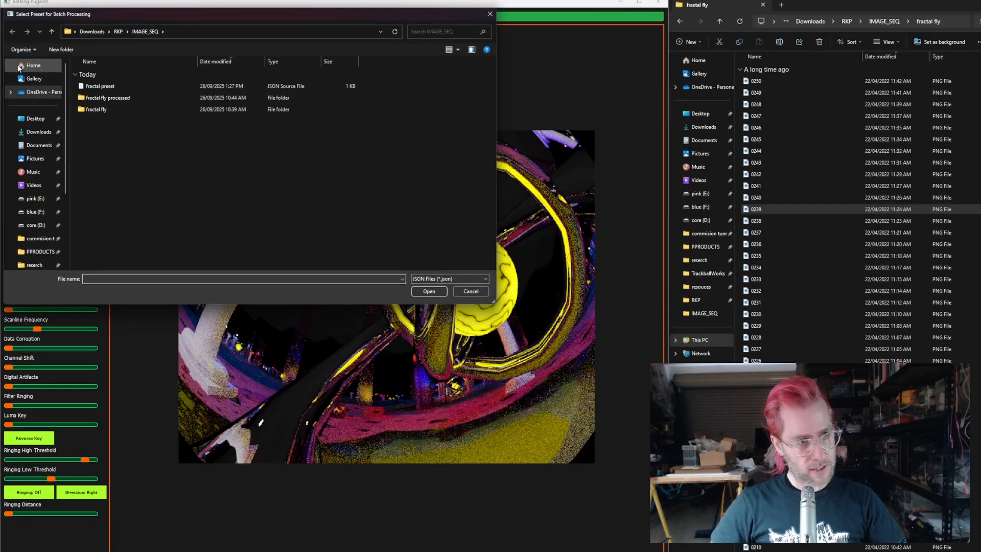
{"action": "left_click", "coordinate": [94, 87]}
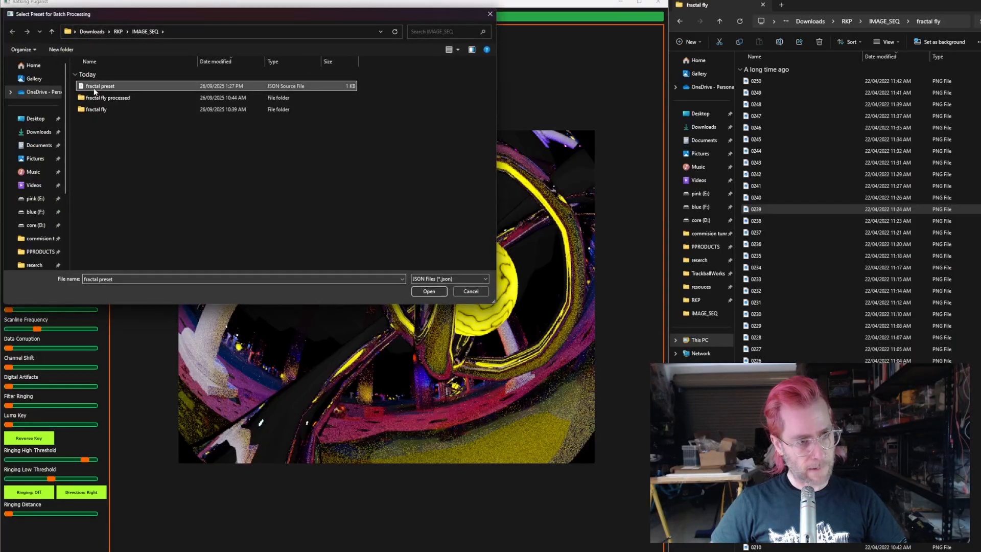
{"action": "left_click", "coordinate": [434, 293]}
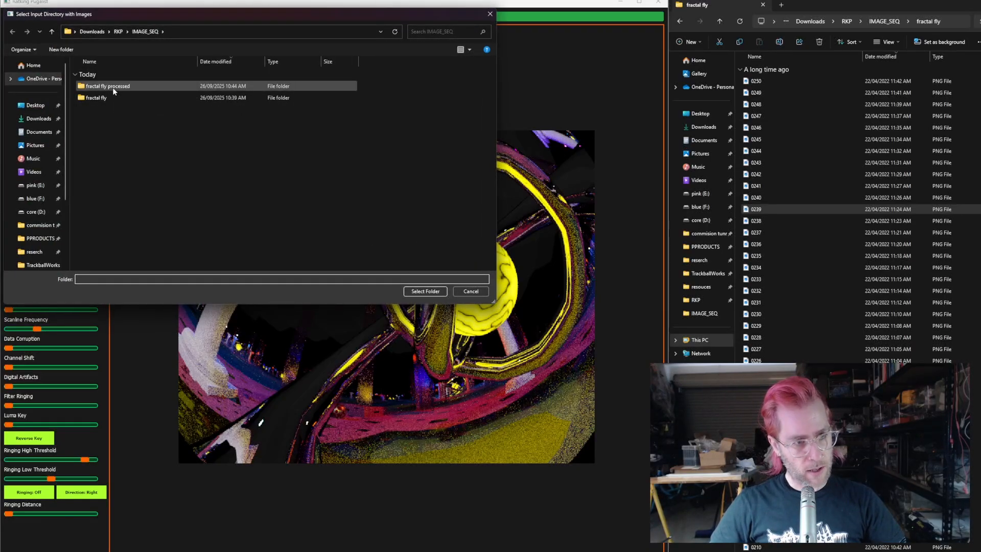
{"action": "double_click", "coordinate": [98, 97]}
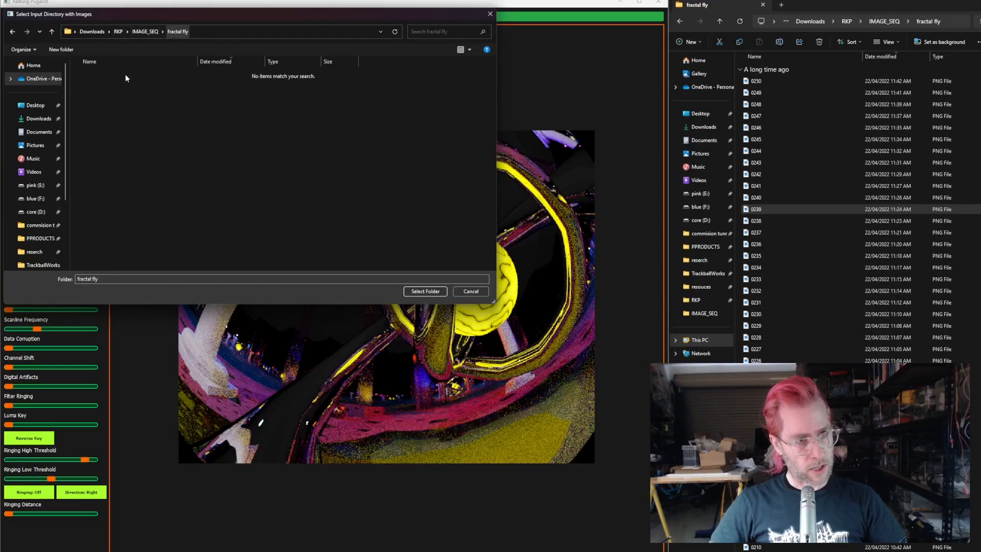
{"action": "left_click", "coordinate": [424, 293]}
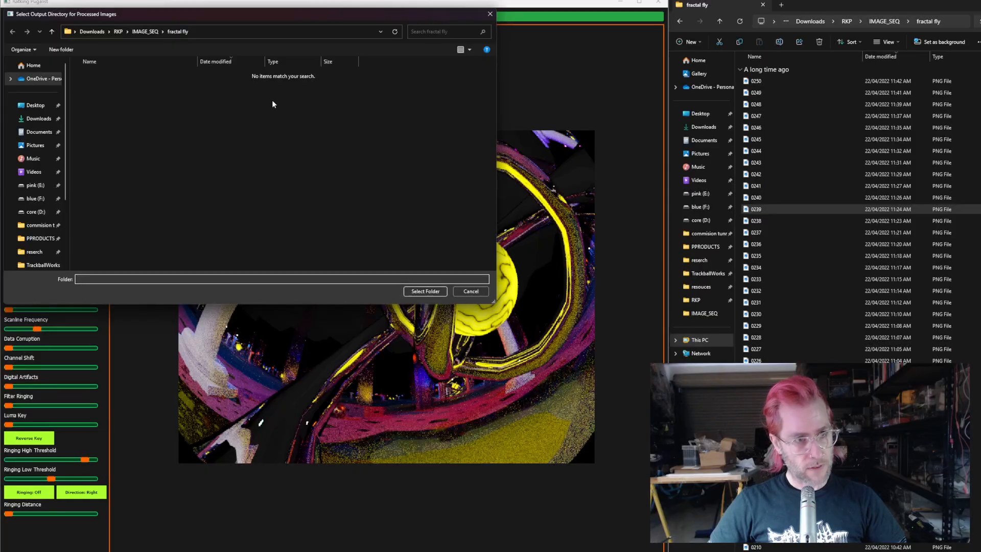
{"action": "left_click", "coordinate": [146, 31]}
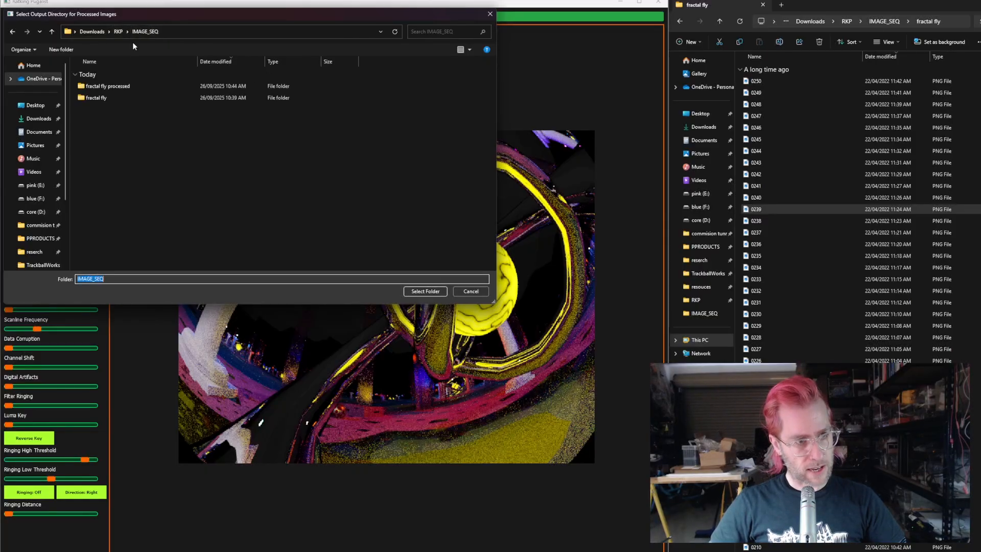
{"action": "double_click", "coordinate": [102, 87]}
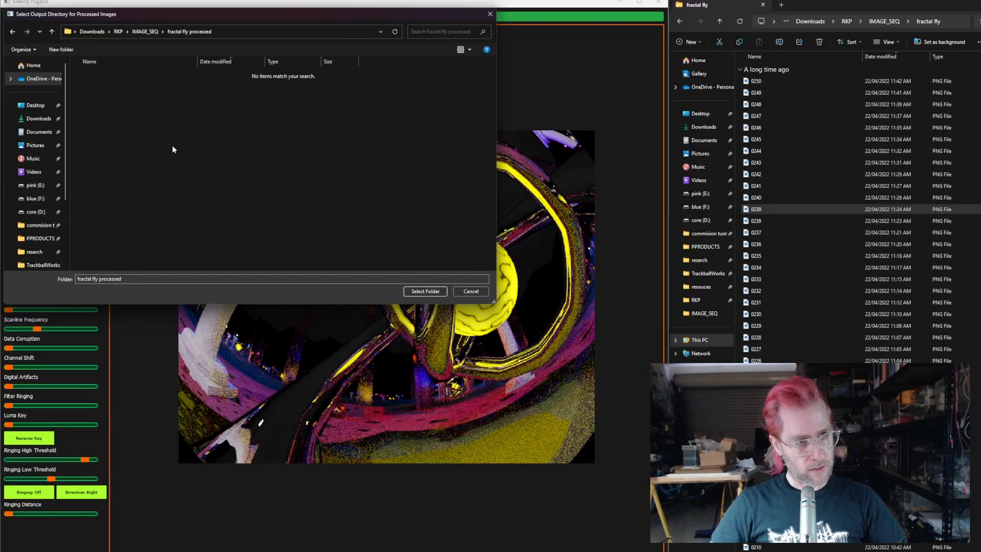
{"action": "left_click", "coordinate": [425, 291]}
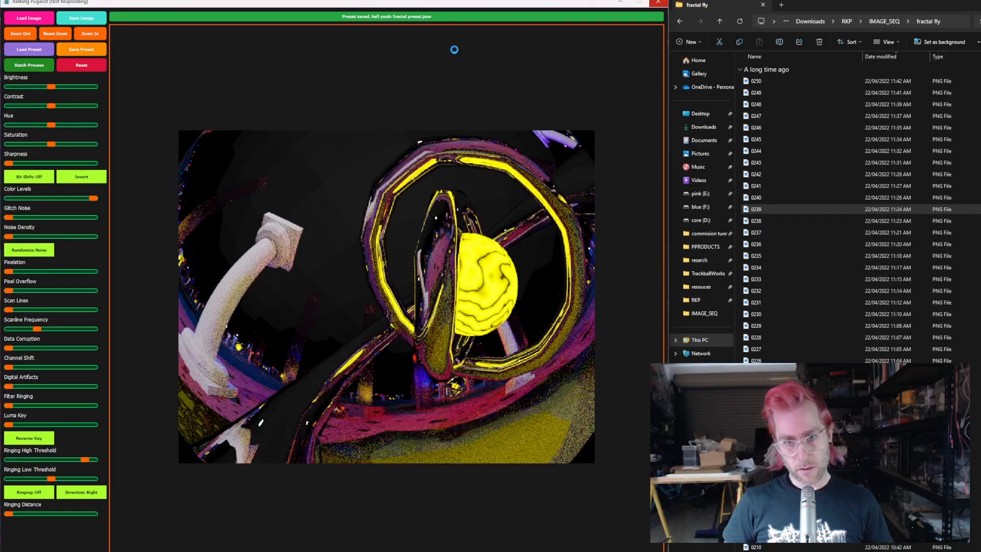
Step: Switch to File Explorer, go to the fractal fly processed folder and open frame 0106_processed
{"action": "left_click", "coordinate": [869, 9]}
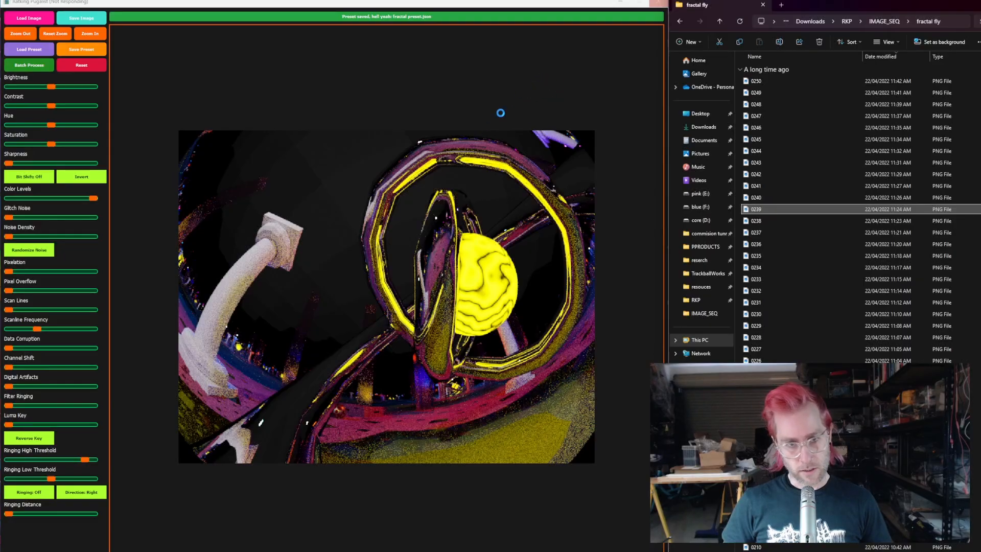
{"action": "left_click", "coordinate": [680, 22]}
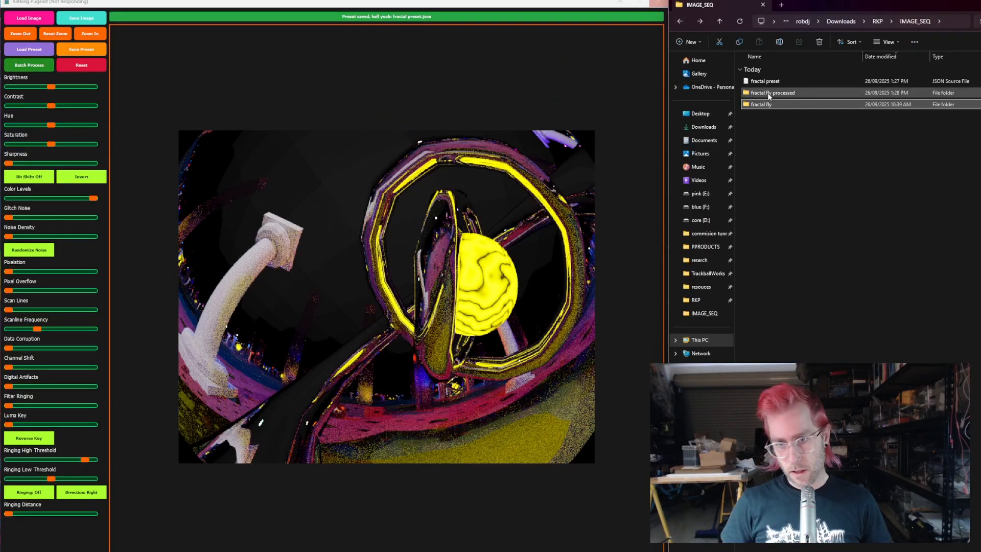
{"action": "double_click", "coordinate": [769, 94]}
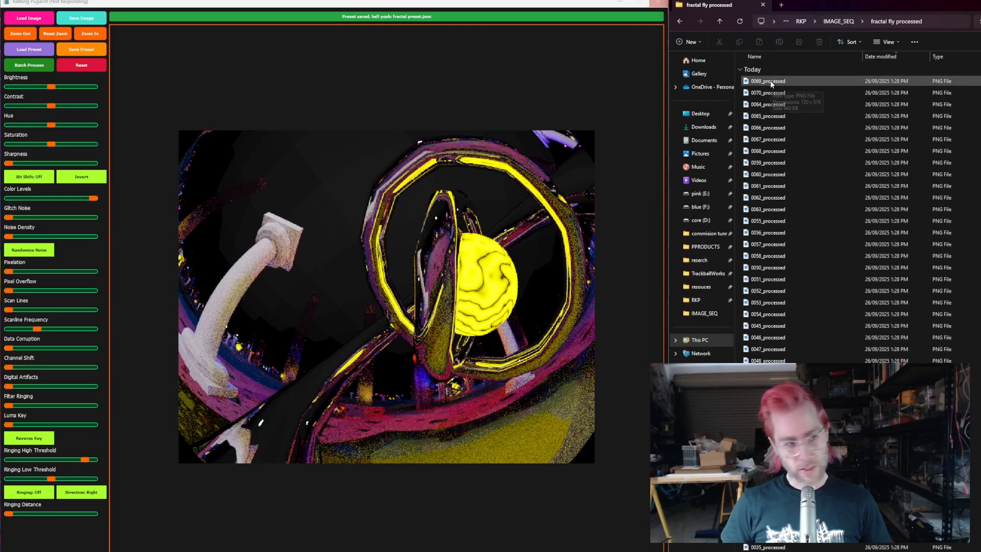
{"action": "left_click", "coordinate": [772, 83]}
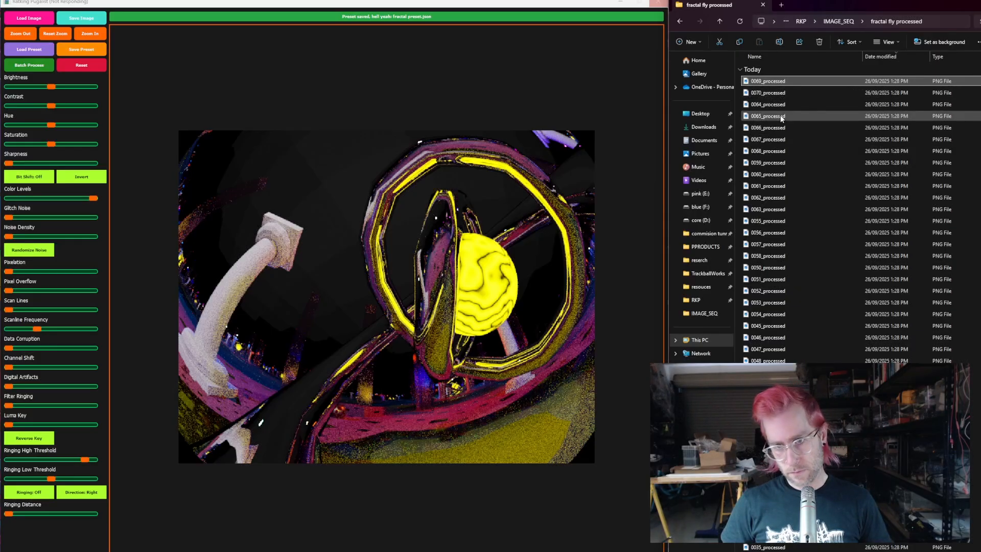
{"action": "scroll", "coordinate": [770, 134], "scroll_direction": "down", "scroll_amount": 5}
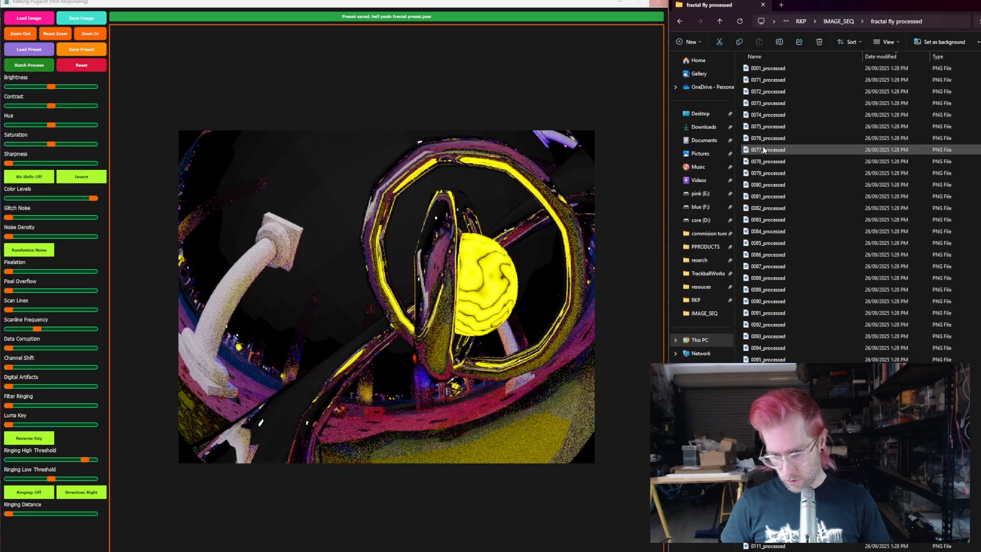
{"action": "double_click", "coordinate": [768, 488]}
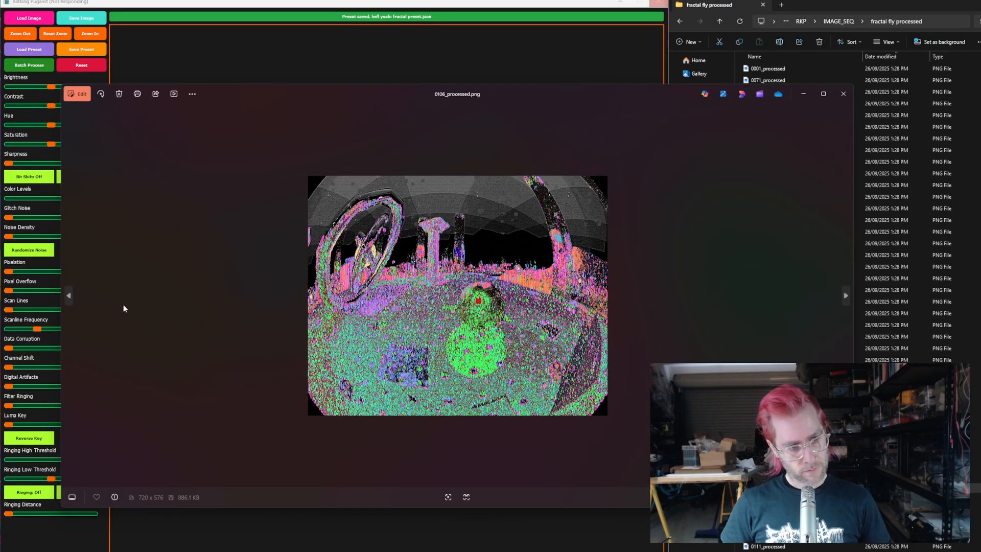
Step: Browse the processed frames from 0106 up to 0127, inspect that frame up close and close the viewer
{"action": "left_click", "coordinate": [70, 296]}
{"action": "left_click", "coordinate": [70, 296]}
{"action": "left_click", "coordinate": [69, 297]}
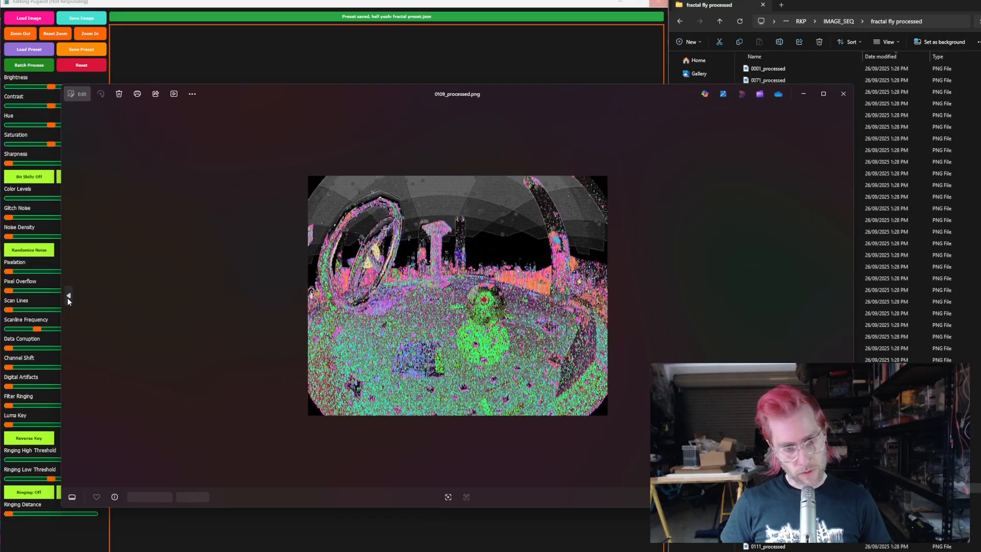
{"action": "left_click", "coordinate": [68, 298]}
{"action": "left_click", "coordinate": [68, 297]}
{"action": "left_click", "coordinate": [68, 297]}
{"action": "left_click", "coordinate": [68, 297]}
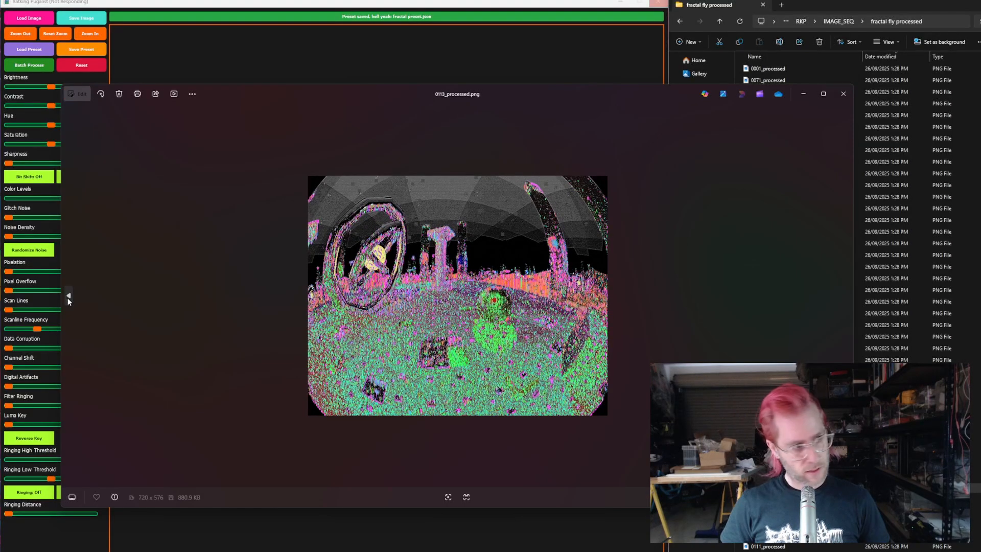
{"action": "left_click", "coordinate": [68, 297]}
{"action": "left_click", "coordinate": [68, 297]}
{"action": "left_click", "coordinate": [68, 298]}
{"action": "left_click", "coordinate": [68, 297]}
{"action": "left_click", "coordinate": [68, 298]}
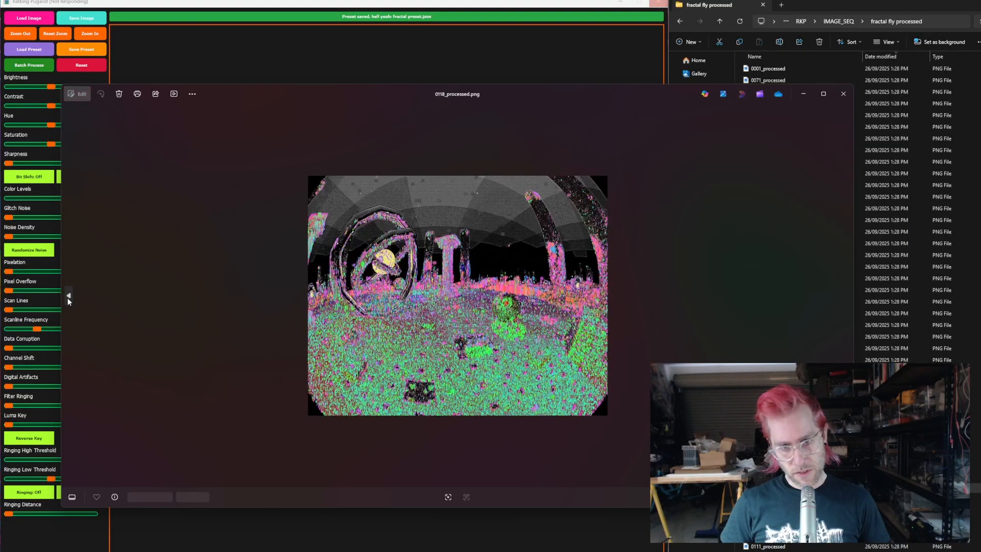
{"action": "left_click", "coordinate": [68, 297]}
{"action": "left_click", "coordinate": [68, 298]}
{"action": "left_click", "coordinate": [68, 297]}
{"action": "left_click", "coordinate": [68, 297]}
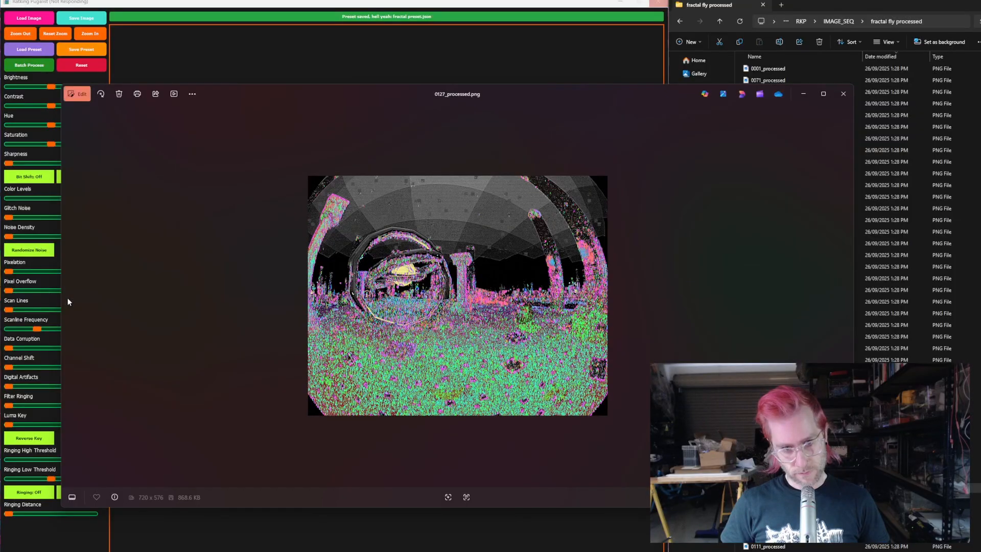
{"action": "scroll", "coordinate": [321, 236], "scroll_direction": "up", "scroll_amount": 2}
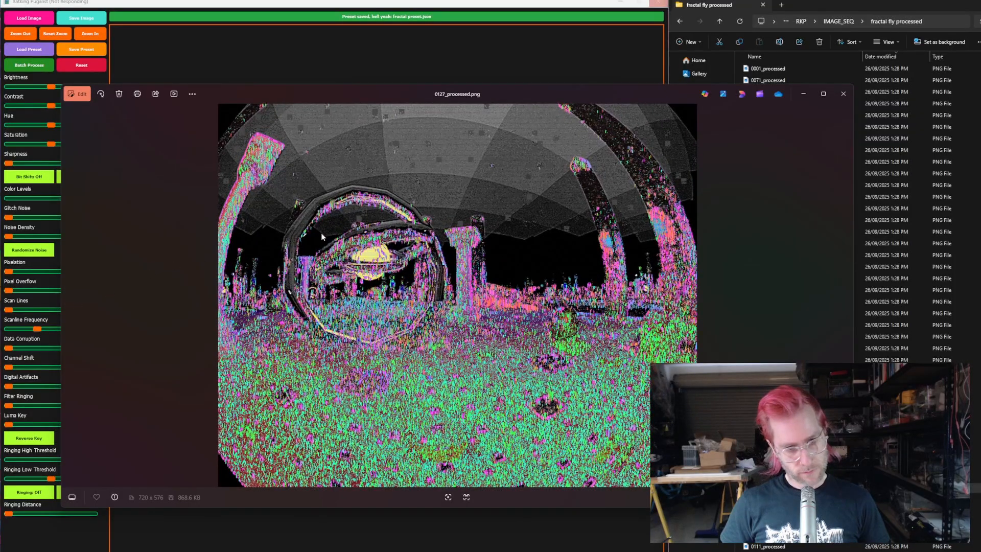
{"action": "left_click", "coordinate": [844, 94]}
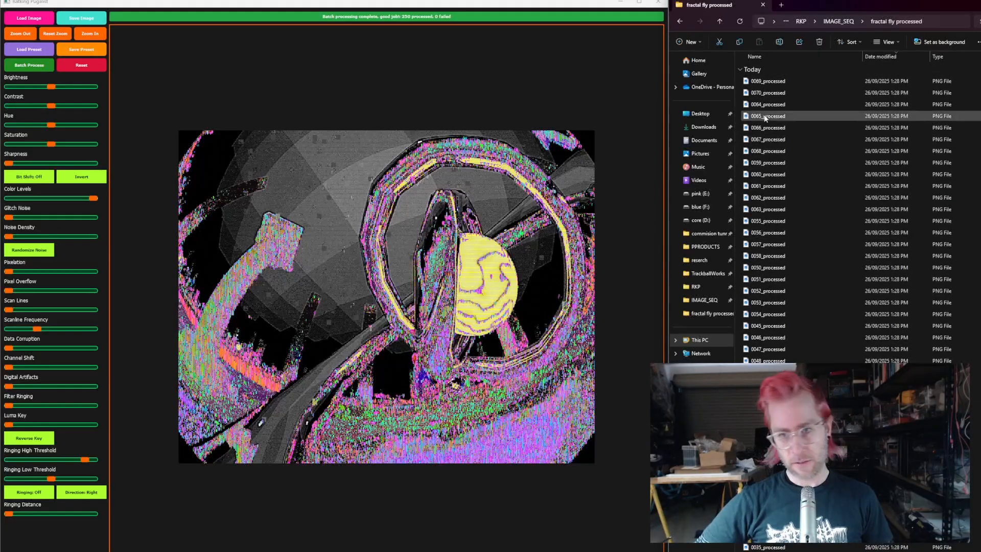
Step: Open frame 0064_processed and browse backward through the lower-numbered frames to check the batch results, then close the viewer
{"action": "double_click", "coordinate": [768, 105]}
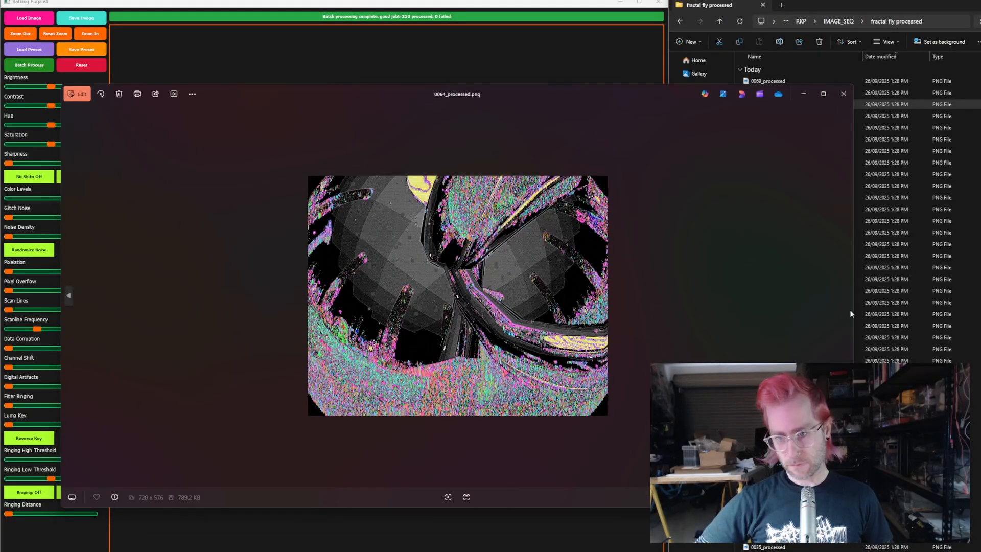
{"action": "left_click", "coordinate": [846, 297]}
{"action": "left_click", "coordinate": [846, 297]}
{"action": "left_click", "coordinate": [846, 297]}
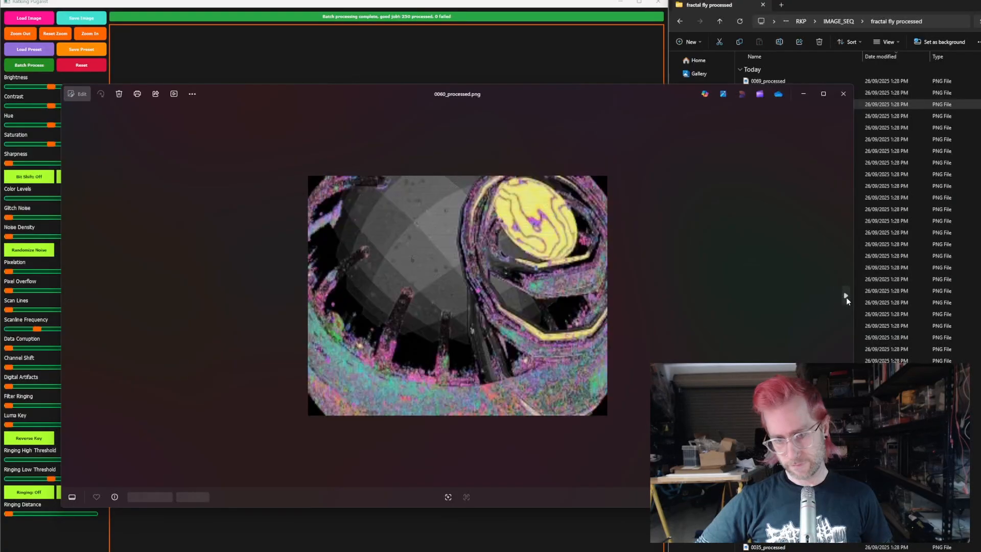
{"action": "left_click", "coordinate": [846, 297]}
{"action": "left_click", "coordinate": [846, 296]}
{"action": "left_click", "coordinate": [846, 297]}
{"action": "left_click", "coordinate": [846, 296]}
{"action": "left_click", "coordinate": [846, 296]}
{"action": "left_click", "coordinate": [847, 296]}
{"action": "left_click", "coordinate": [846, 296]}
{"action": "left_click", "coordinate": [847, 296]}
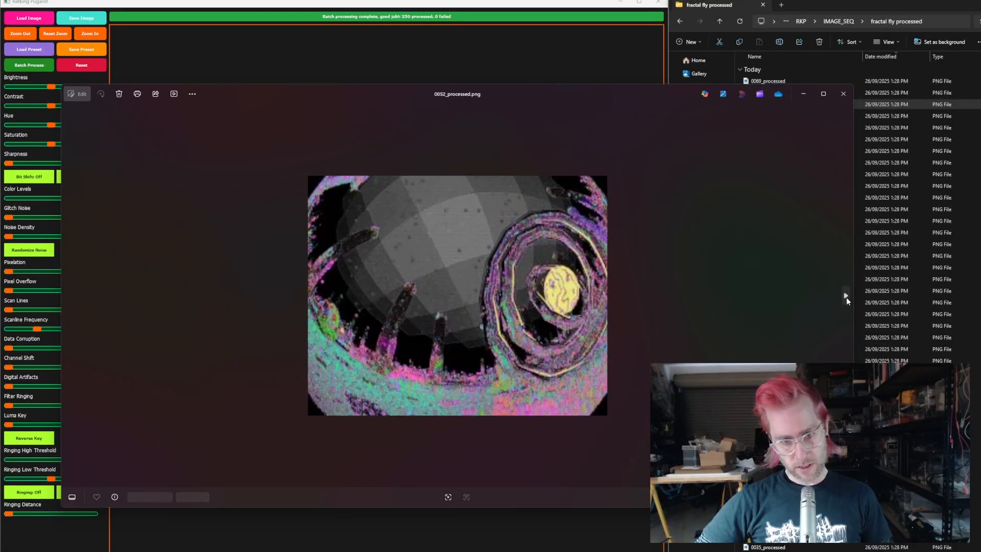
{"action": "left_click", "coordinate": [847, 297]}
{"action": "left_click", "coordinate": [846, 296]}
{"action": "left_click", "coordinate": [847, 296]}
{"action": "left_click", "coordinate": [843, 94]}
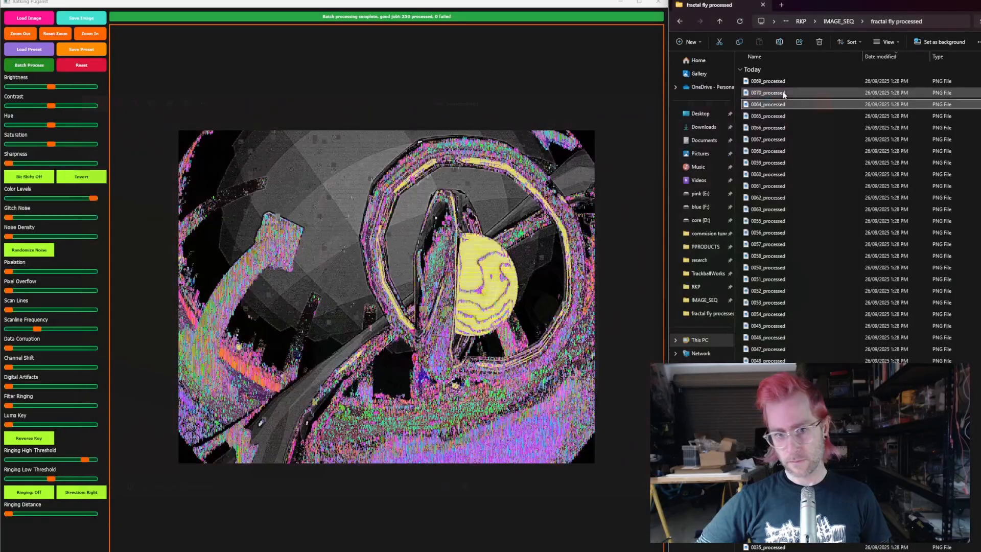
Step: Reset the effects and load the kirby_56 image from the RKP folder
{"action": "left_click", "coordinate": [88, 66]}
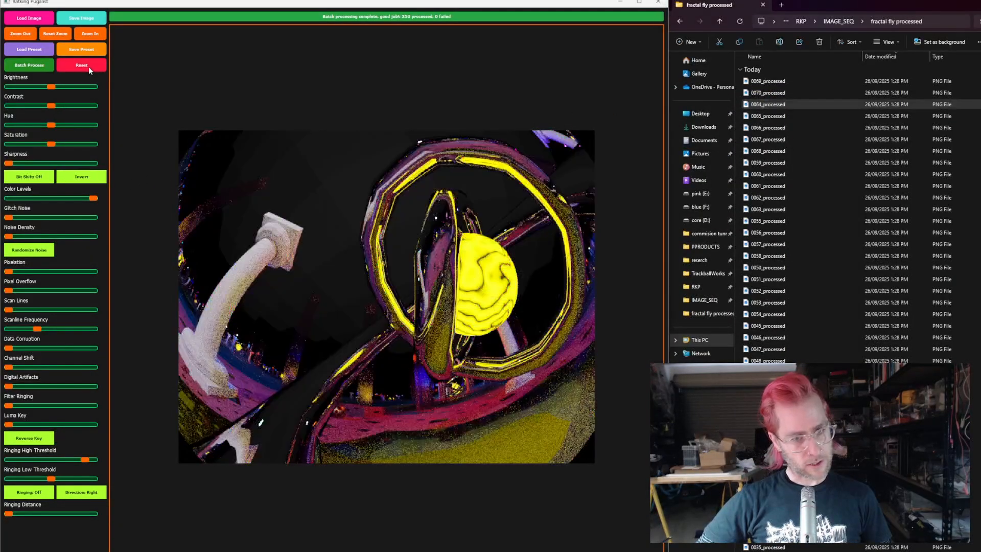
{"action": "left_click", "coordinate": [677, 23]}
{"action": "left_click", "coordinate": [677, 23]}
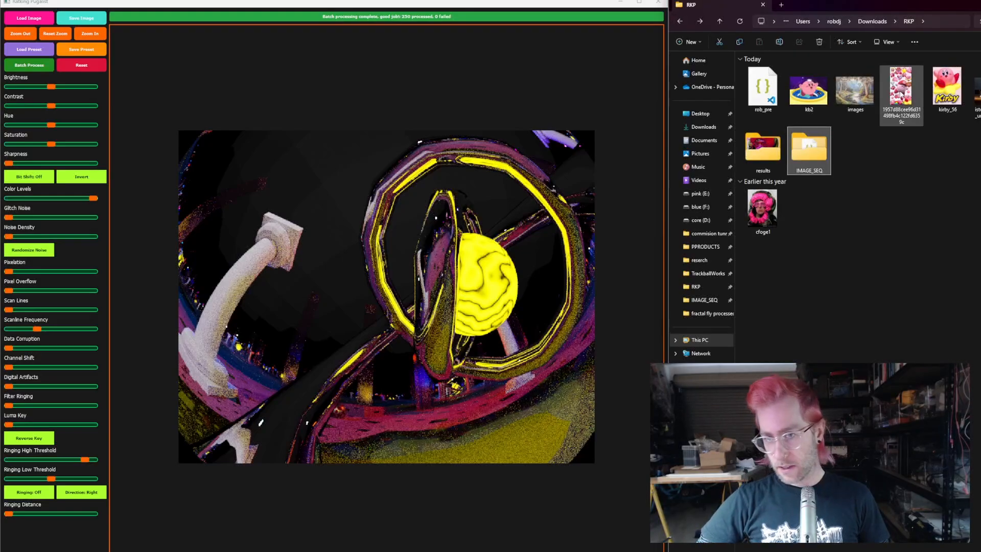
{"action": "left_click_drag", "start_coordinate": [945, 93], "coordinate": [415, 271]}
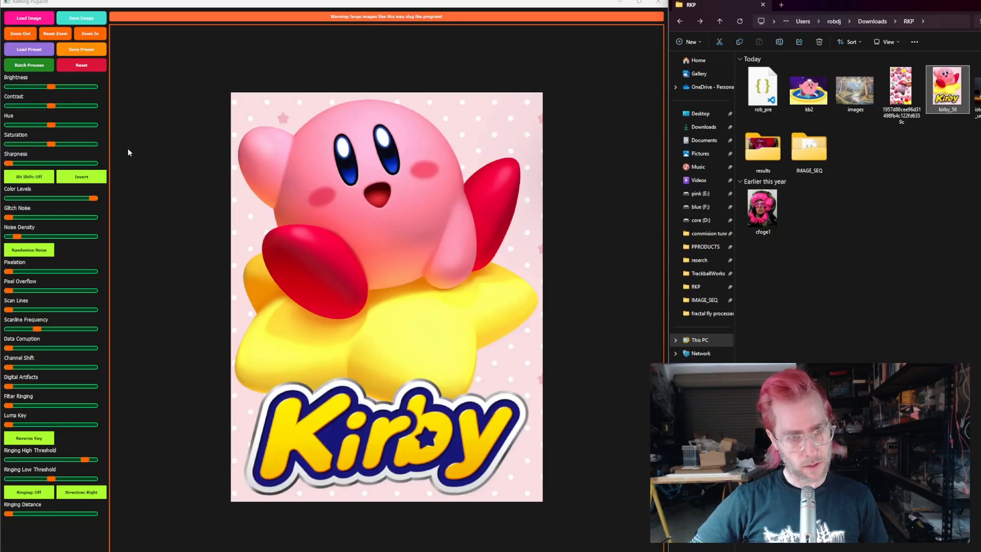
Step: Raise the Kirby image's sharpness to maximum and its saturation to nearly maximum
{"action": "left_click_drag", "start_coordinate": [7, 163], "coordinate": [100, 164]}
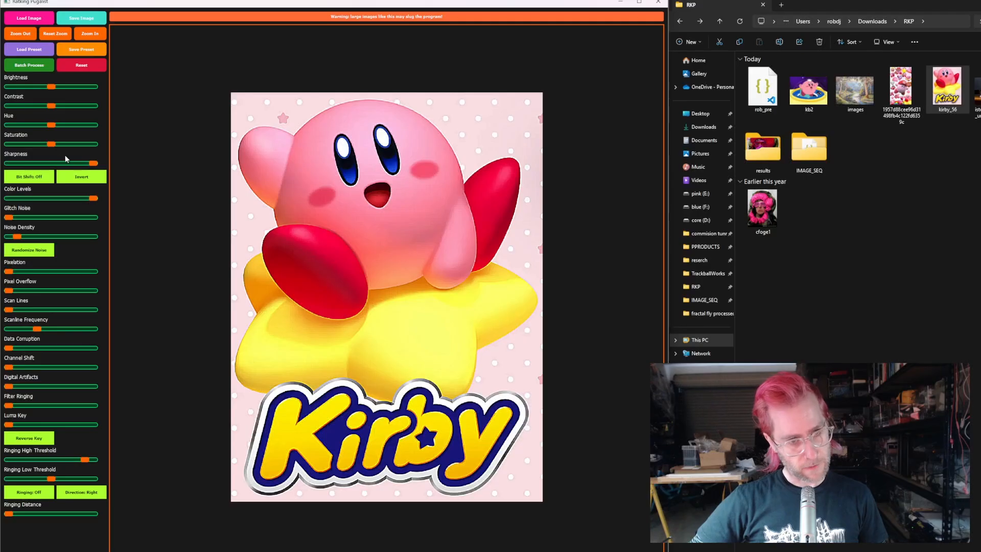
{"action": "mouse_move", "coordinate": [47, 145]}
{"action": "left_mouse_down"}
{"action": "mouse_move", "coordinate": [112, 143]}
{"action": "mouse_move", "coordinate": [60, 144]}
{"action": "left_mouse_up"}
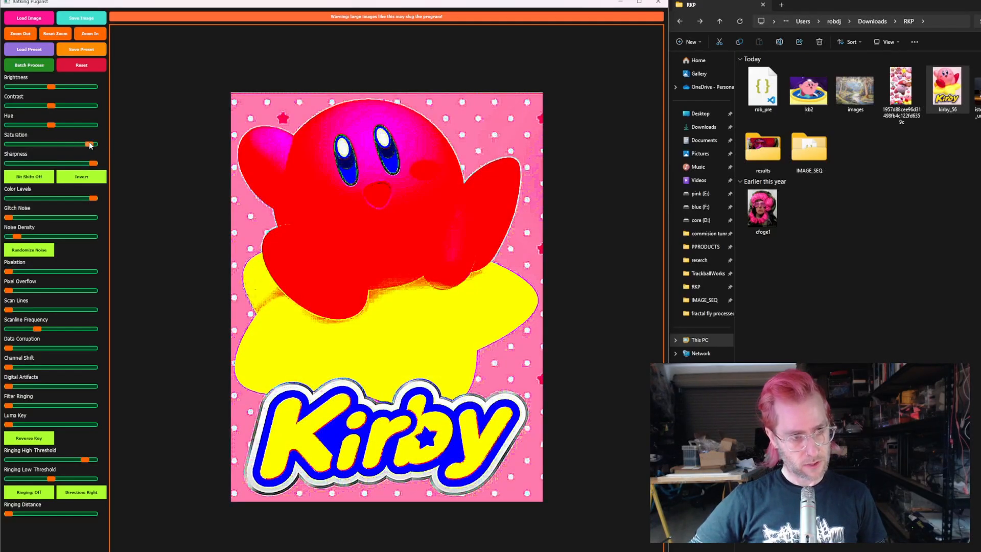
Step: Glitch the Kirby image with slightly lower hue, saturation and pixel overflow about 60%, white ringing, slight pixelation, channel shift about 70% and glitch noise about 25%
{"action": "left_click_drag", "start_coordinate": [52, 126], "coordinate": [42, 128]}
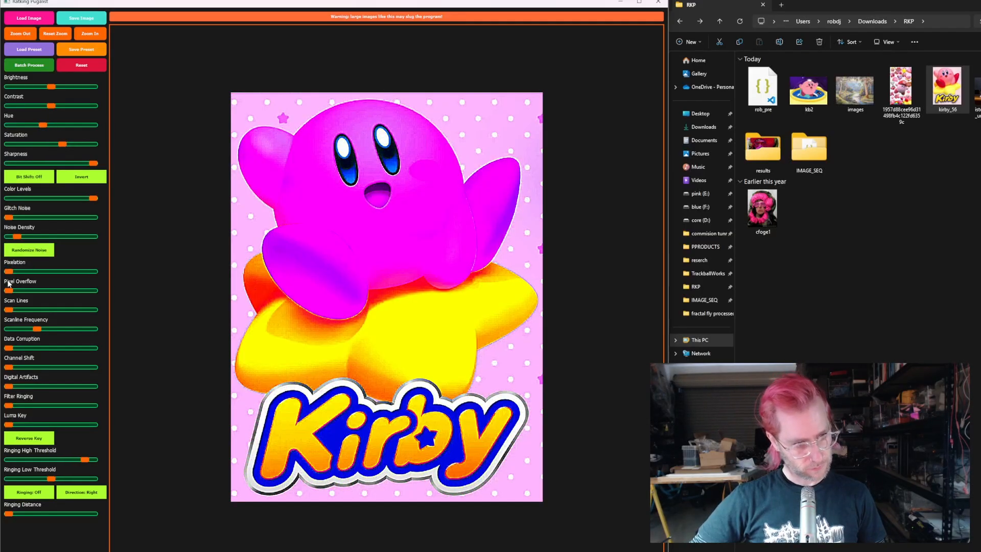
{"action": "left_click_drag", "start_coordinate": [13, 293], "coordinate": [60, 290]}
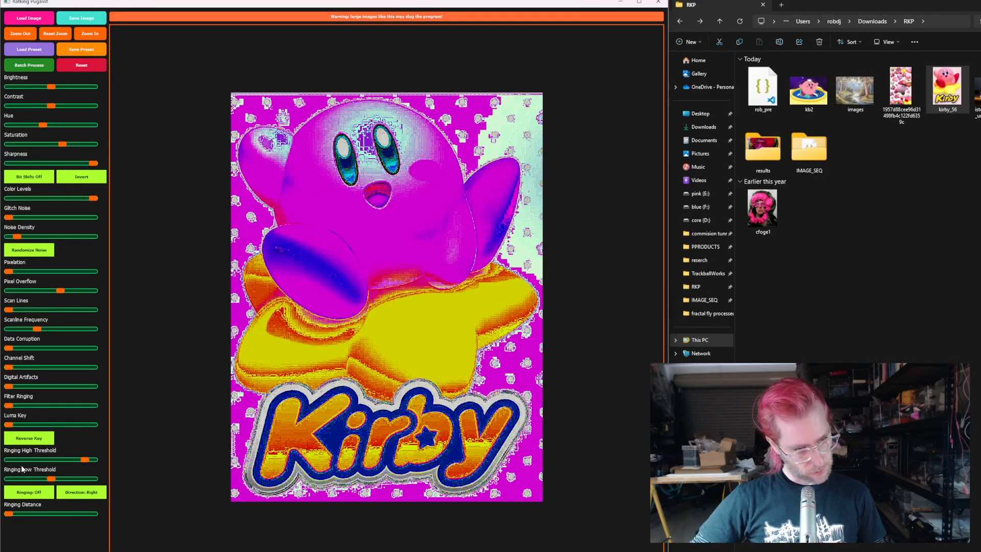
{"action": "left_click", "coordinate": [36, 496]}
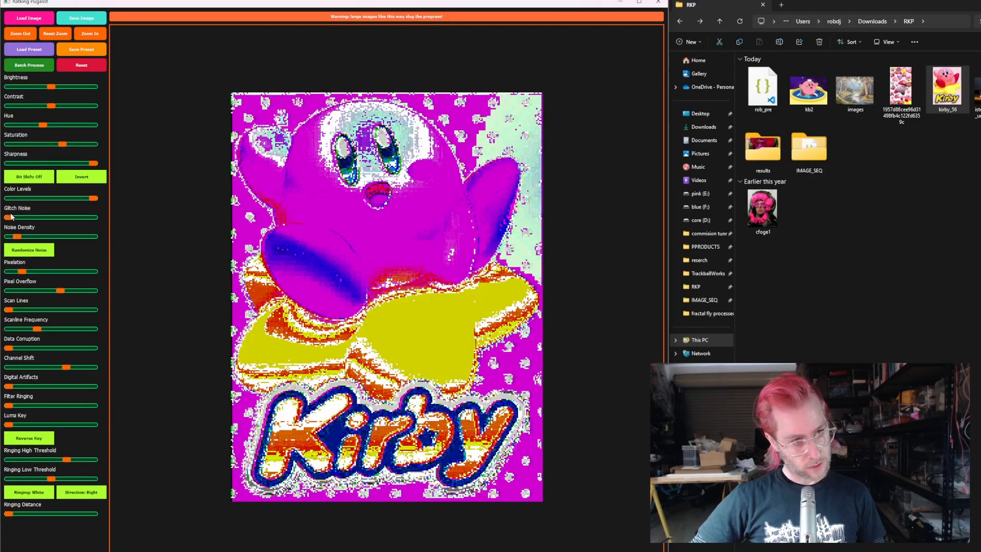
{"action": "left_click_drag", "start_coordinate": [11, 216], "coordinate": [48, 223]}
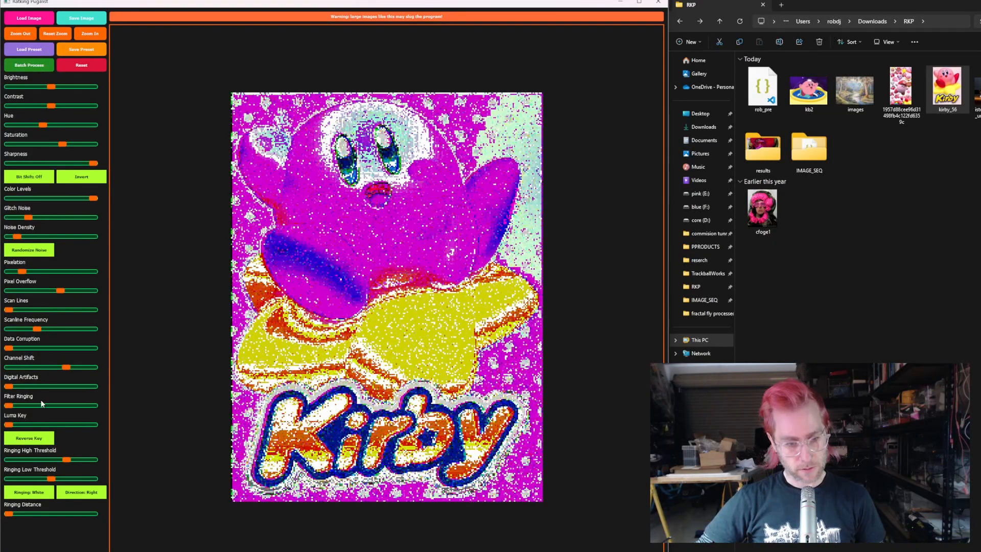
Step: Change the ringing direction to Down and set the ringing distance to about half of its range
{"action": "left_click", "coordinate": [72, 494]}
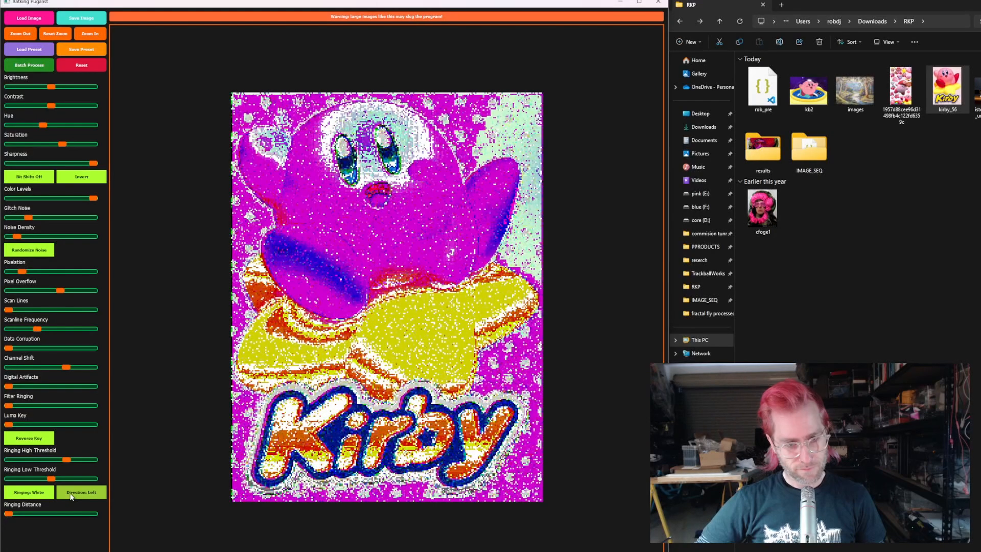
{"action": "left_click", "coordinate": [72, 494]}
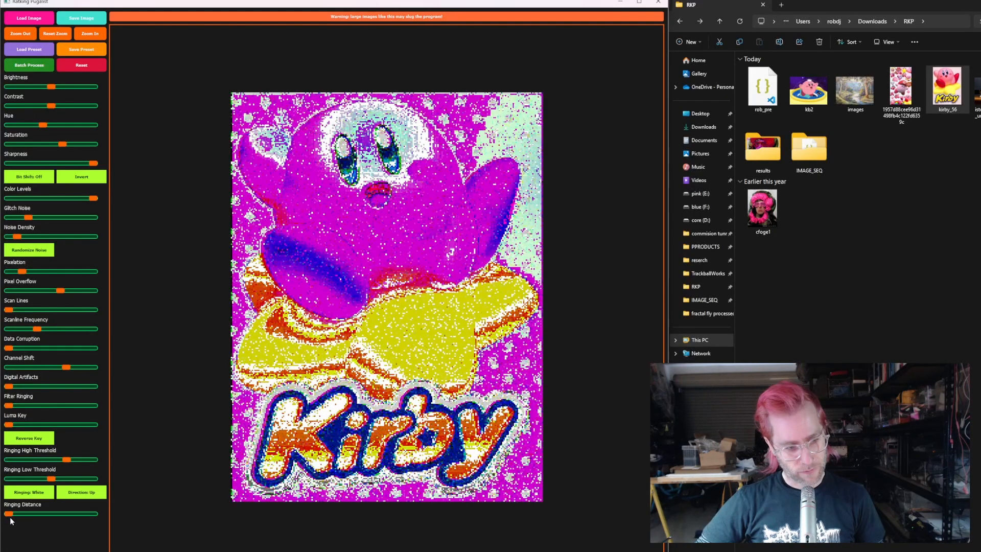
{"action": "left_click_drag", "start_coordinate": [12, 515], "coordinate": [72, 515]}
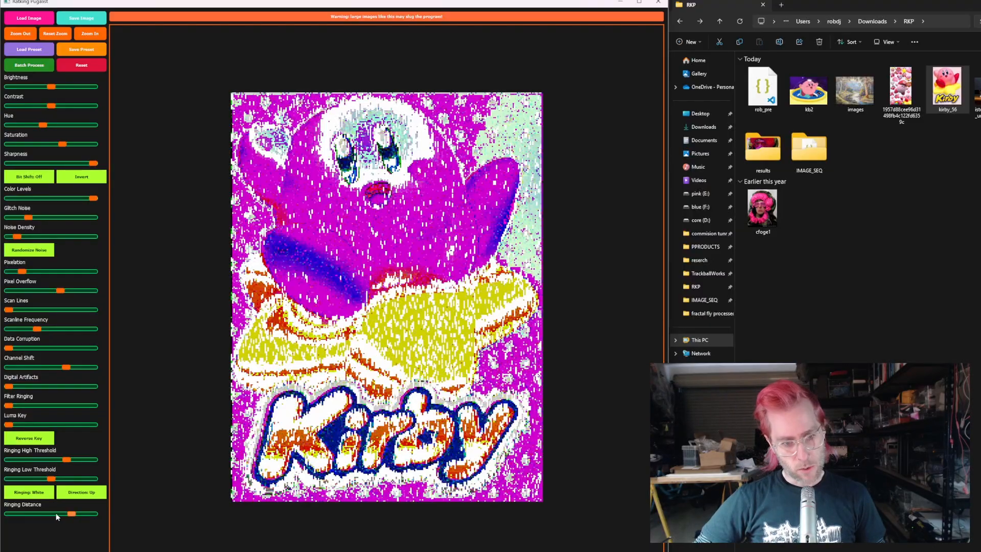
{"action": "left_click", "coordinate": [85, 493]}
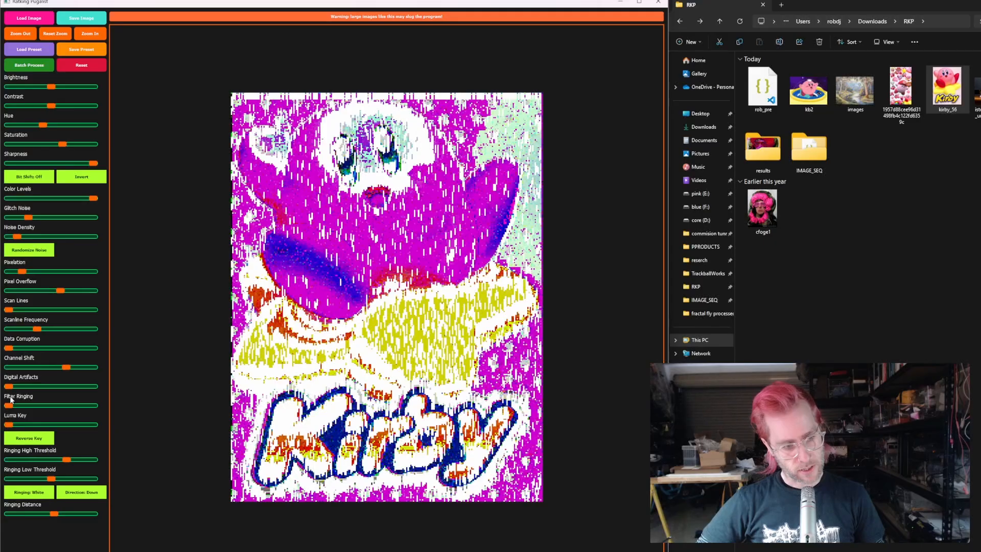
Step: Set the luma key to about 60% of its range so the effects apply to only part of the Kirby image
{"action": "left_click_drag", "start_coordinate": [8, 424], "coordinate": [77, 425]}
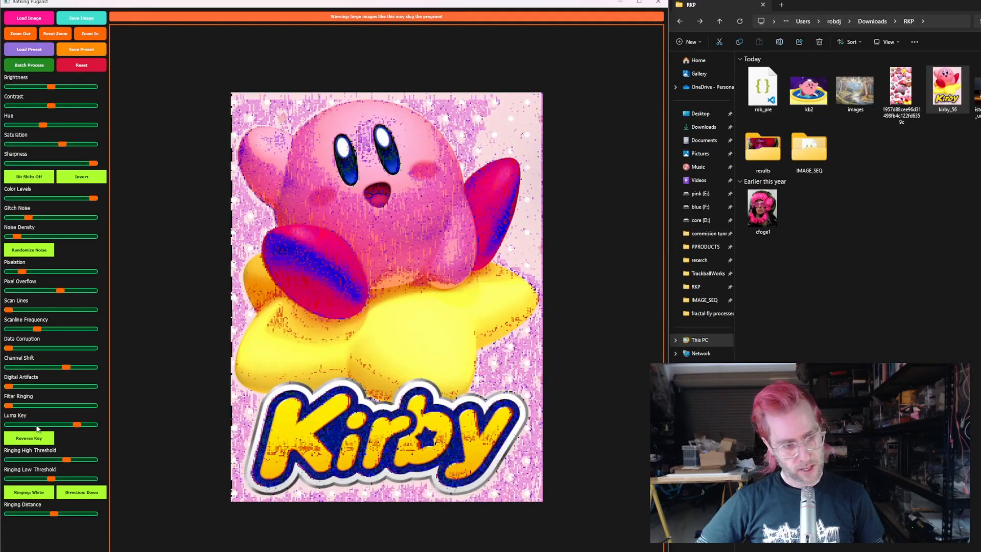
{"action": "left_click", "coordinate": [72, 425]}
{"action": "left_click_drag", "start_coordinate": [72, 426], "coordinate": [61, 425]}
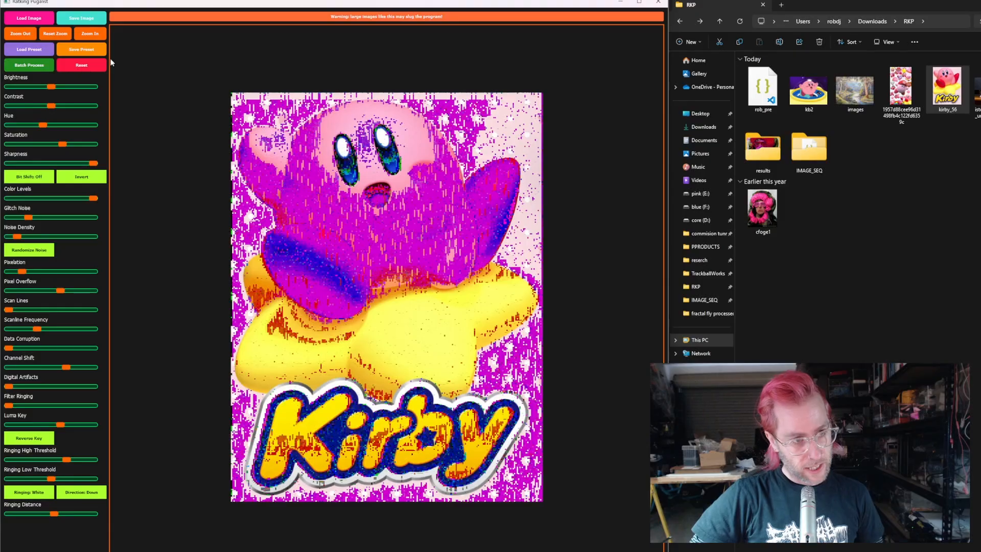
Step: Reset all effects on the Kirby image to their defaults
{"action": "left_click", "coordinate": [82, 65]}
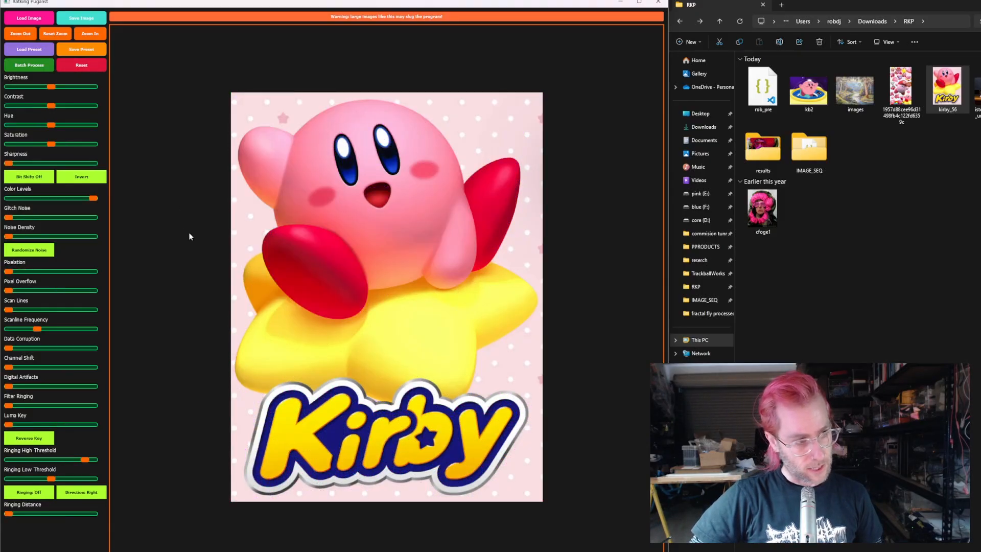